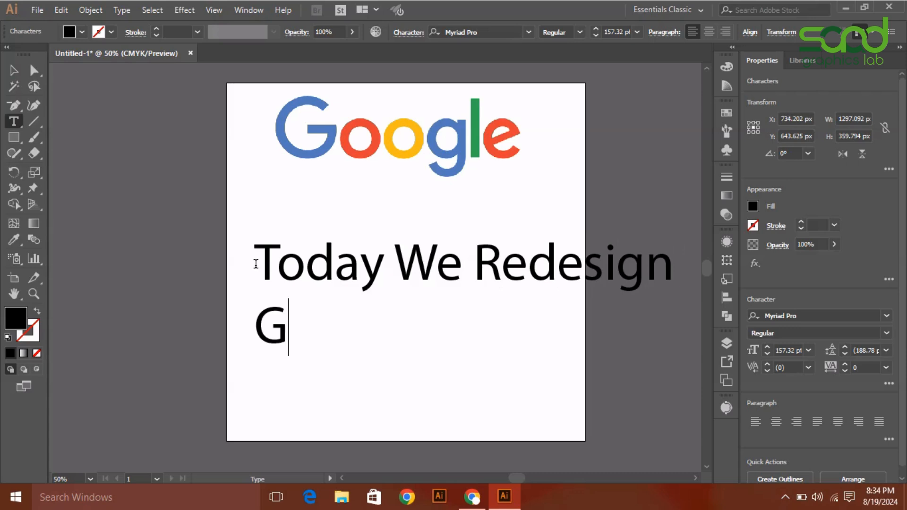
Complete the headline as "Today We Redesign Google Logo", scale it down to about 100 pt and centre-align its lines.
{"action": "type", "text": "e Logo"}
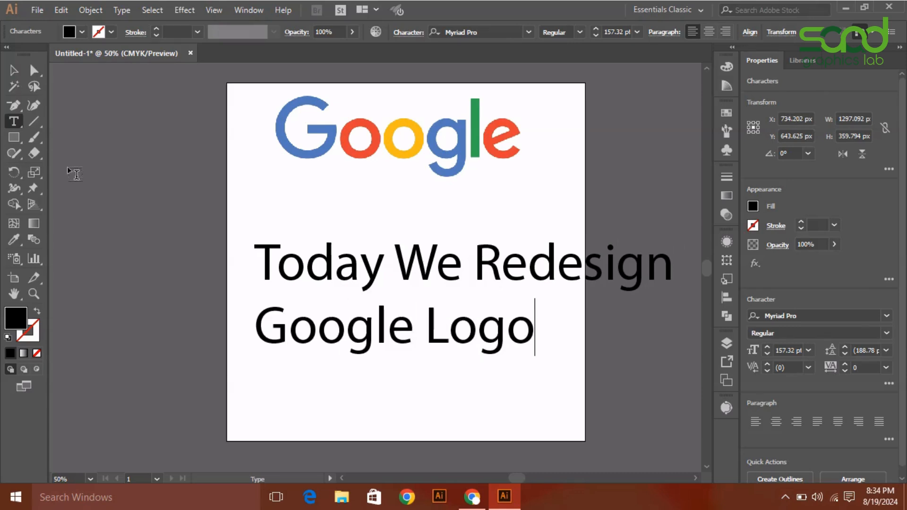
{"action": "left_click", "coordinate": [14, 71]}
{"action": "left_click", "coordinate": [435, 338]}
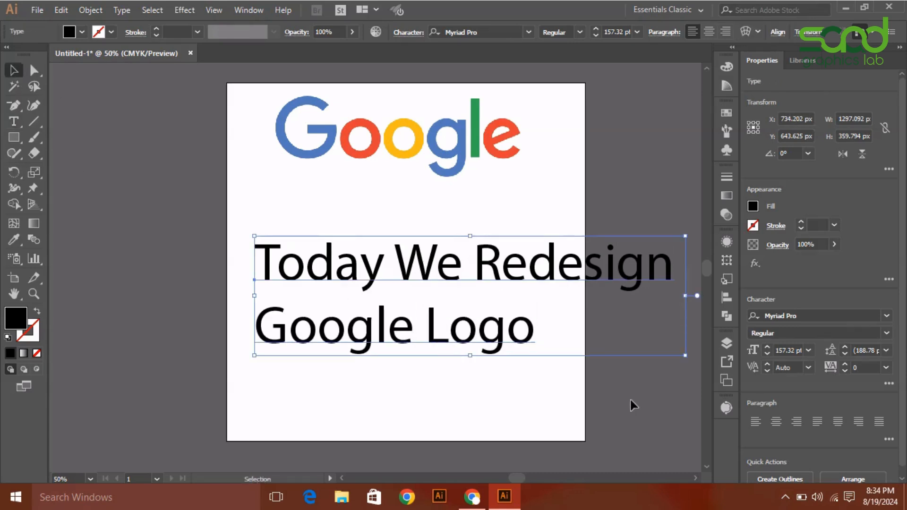
{"action": "left_click_drag", "start_coordinate": [686, 356], "coordinate": [531, 313]}
{"action": "left_click_drag", "start_coordinate": [331, 258], "coordinate": [345, 208]}
{"action": "left_click", "coordinate": [709, 31]}
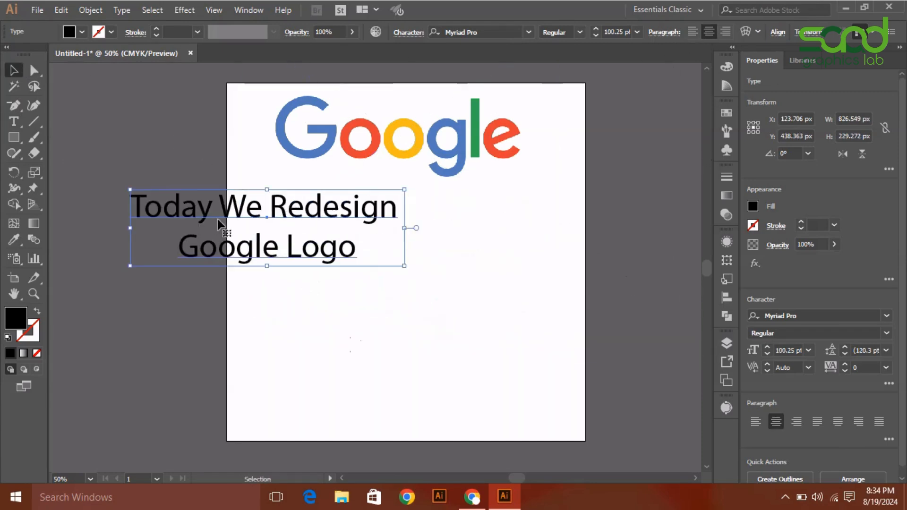
Duplicate the headline lower on the artboard and change the copy to "So Welcome To Saad Graphics Lab", broken after "To".
{"action": "left_click_drag", "start_coordinate": [218, 219], "coordinate": [358, 300]}
{"action": "triple_click", "coordinate": [377, 320]}
{"action": "triple_click", "coordinate": [407, 351]}
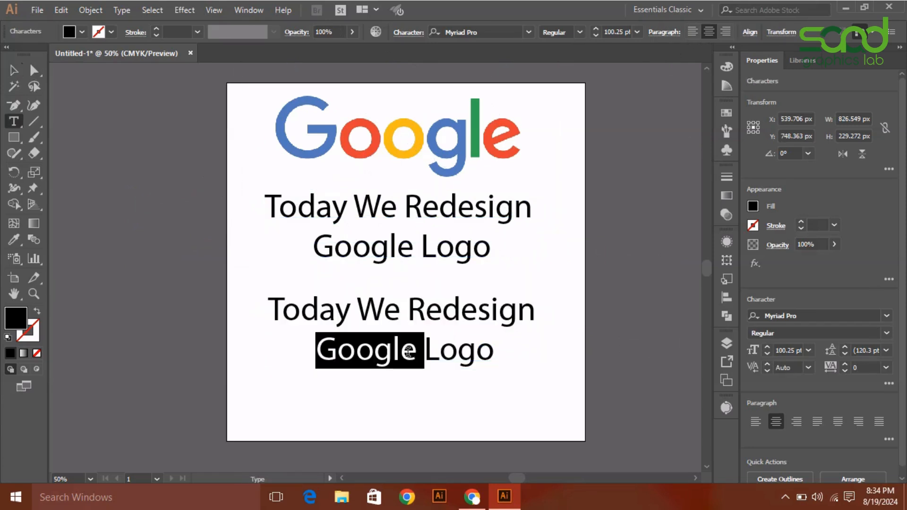
{"action": "key", "text": "BackSpace"}
{"action": "triple_click", "coordinate": [410, 319]}
{"action": "key", "text": "BackSpace"}
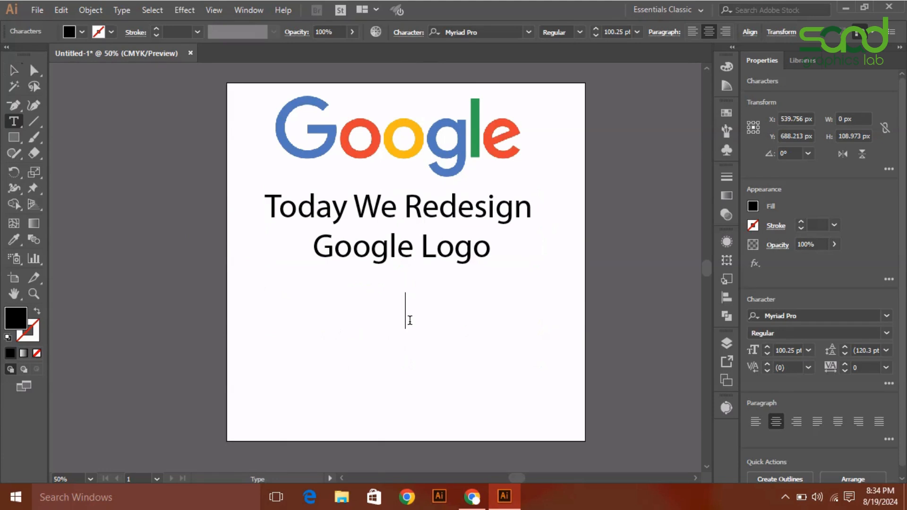
{"action": "type", "text": "So Welco"}
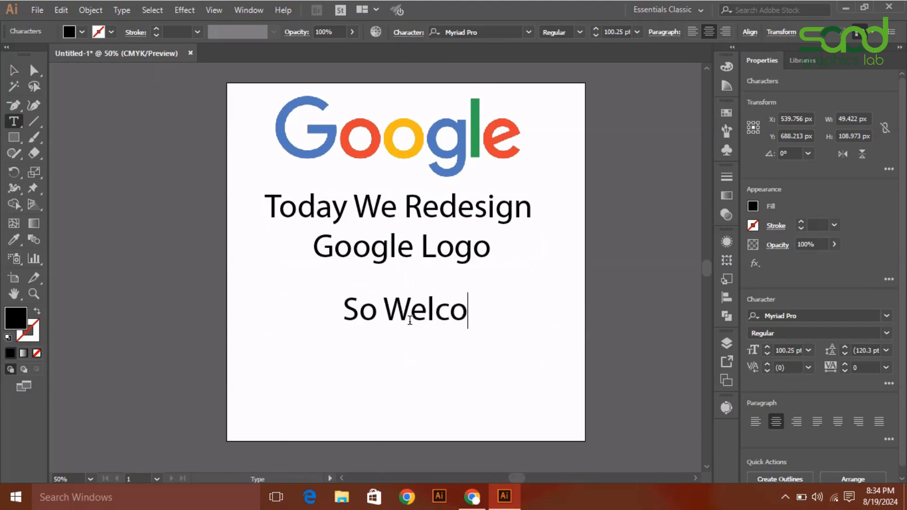
{"action": "type", "text": "me To Saad "}
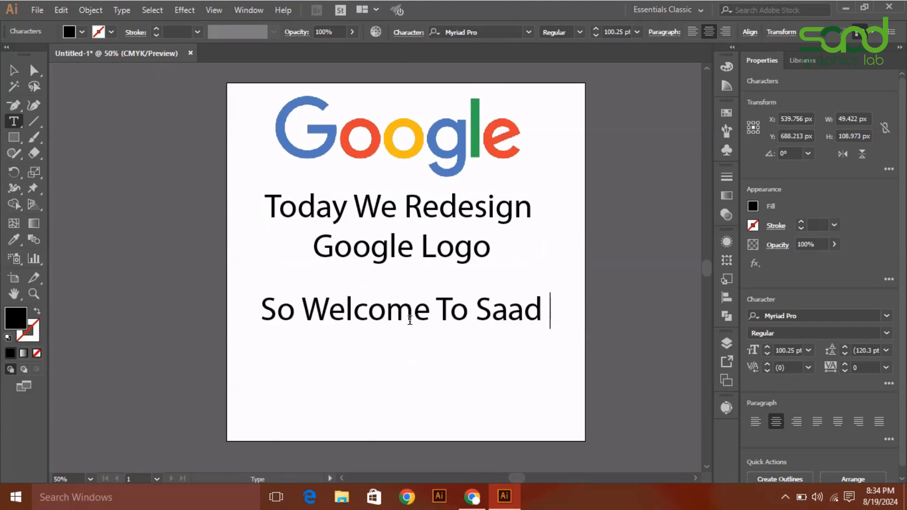
{"action": "type", "text": "Graphics Lab"}
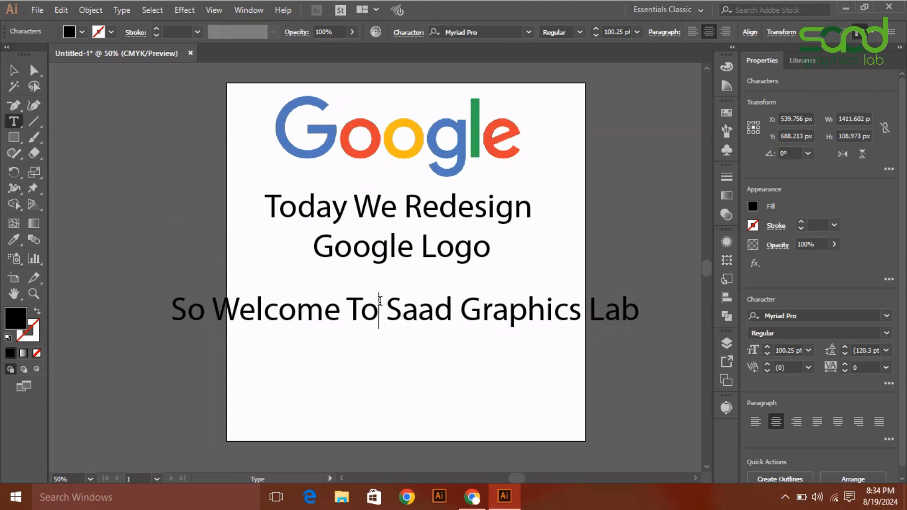
{"action": "key", "text": "Return"}
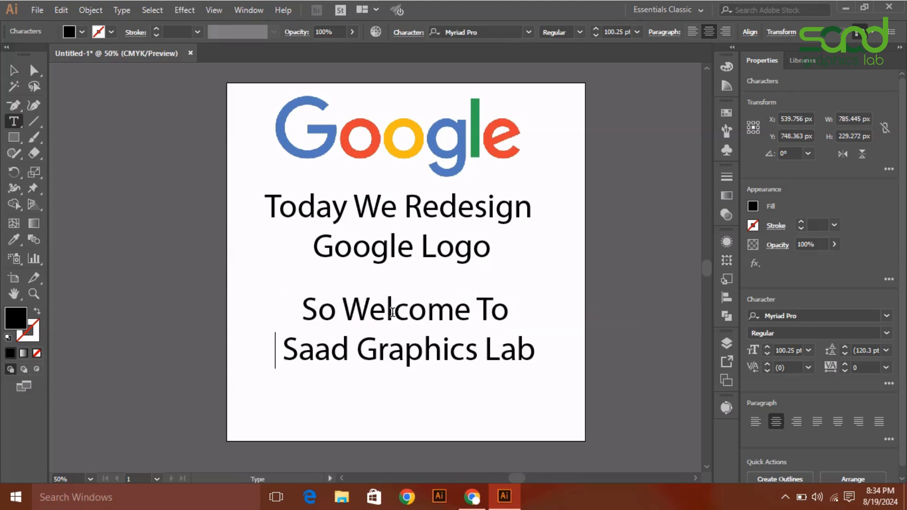
{"action": "left_click", "coordinate": [563, 352], "text": "ctrl"}
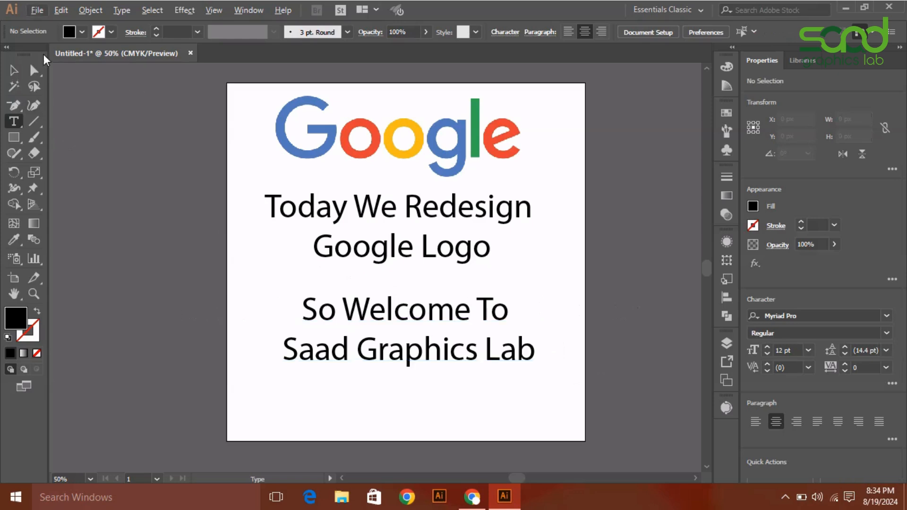
Duplicate the welcome text lower on the artboard and change the copy to read "So Lets Begin".
{"action": "left_click", "coordinate": [13, 70]}
{"action": "left_click_drag", "start_coordinate": [421, 348], "coordinate": [425, 419]}
{"action": "double_click", "coordinate": [410, 395]}
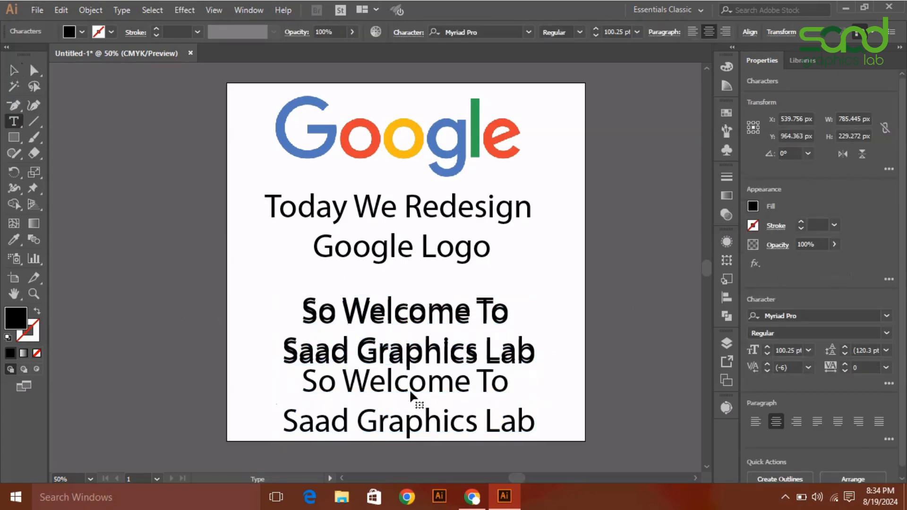
{"action": "double_click", "coordinate": [441, 383]}
{"action": "left_click_drag", "start_coordinate": [536, 429], "coordinate": [353, 387]}
{"action": "key", "text": "BackSpace"}
{"action": "type", "text": "I"}
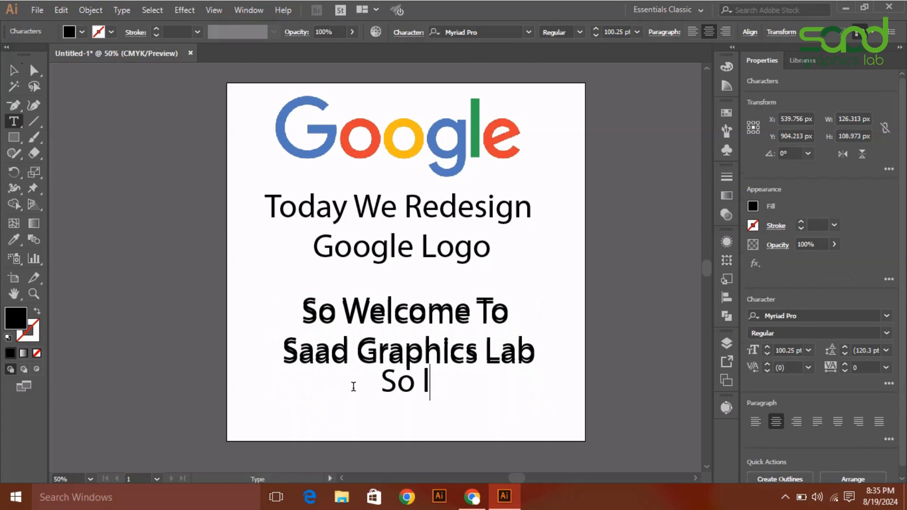
{"action": "type", "text": "ETS"}
{"action": "key", "text": "BackSpace"}
{"action": "key", "text": "BackSpace"}
{"action": "key", "text": "BackSpace"}
{"action": "key", "text": "BackSpace"}
{"action": "key", "text": "BackSpace"}
{"action": "key", "text": "BackSpace"}
{"action": "type", "text": "o "}
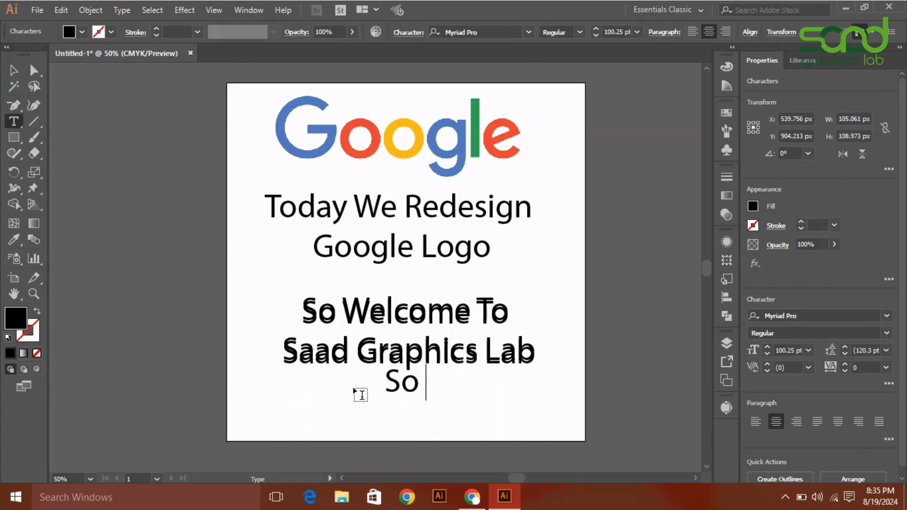
{"action": "type", "text": "Lets Begi"}
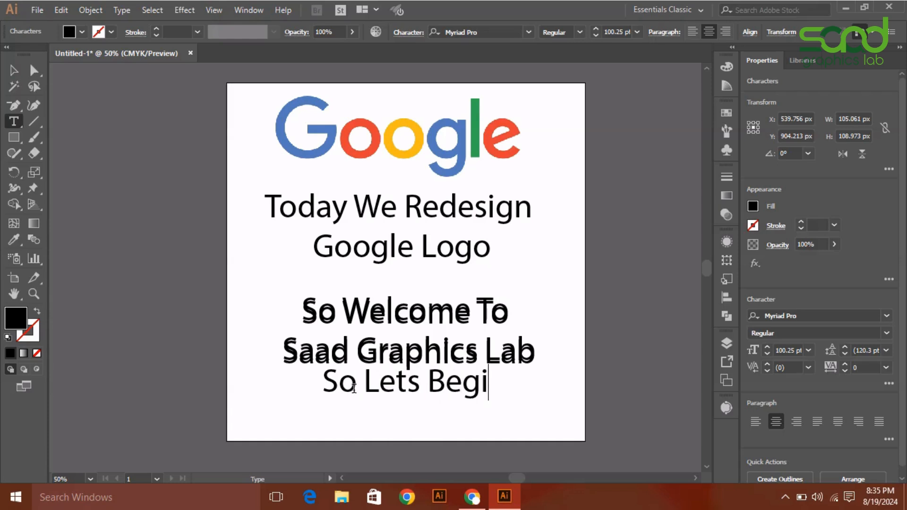
{"action": "type", "text": "n"}
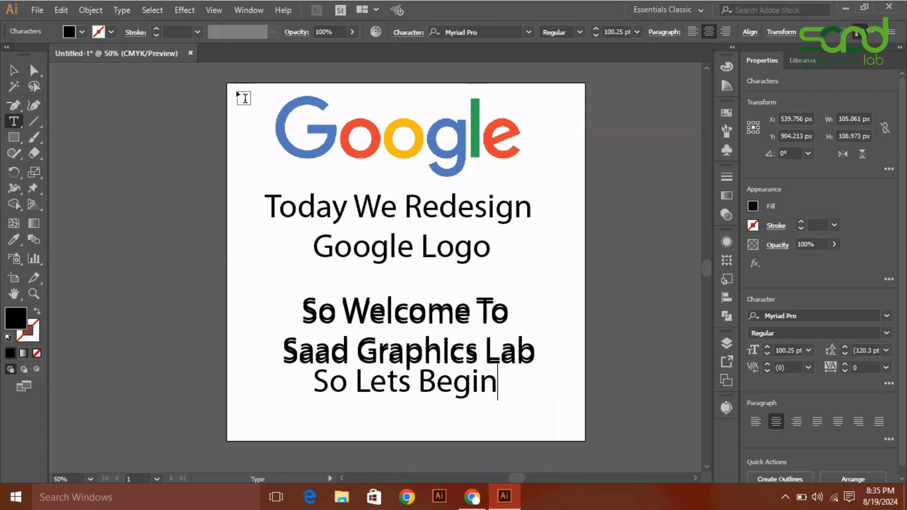
Delete all the text blocks beneath the coloured Google logo.
{"action": "left_click", "coordinate": [12, 69]}
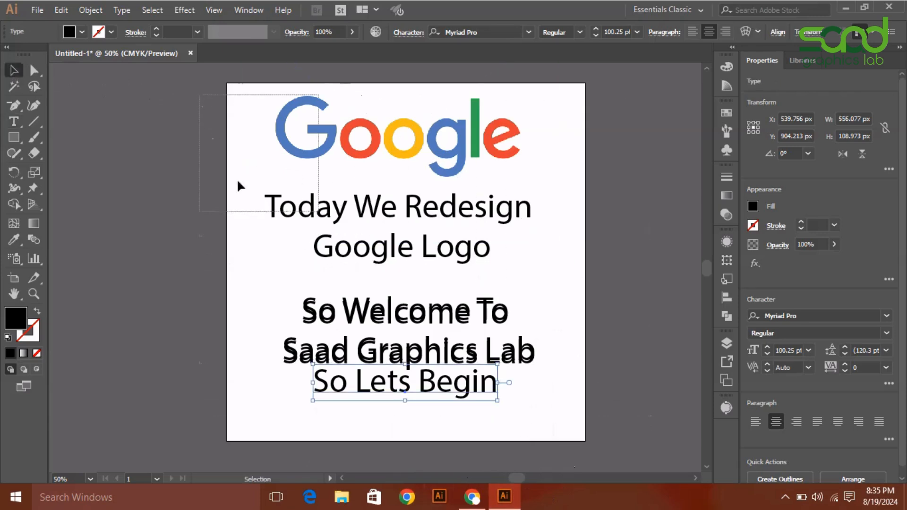
{"action": "left_click", "coordinate": [599, 201]}
{"action": "left_click_drag", "start_coordinate": [599, 201], "coordinate": [216, 408]}
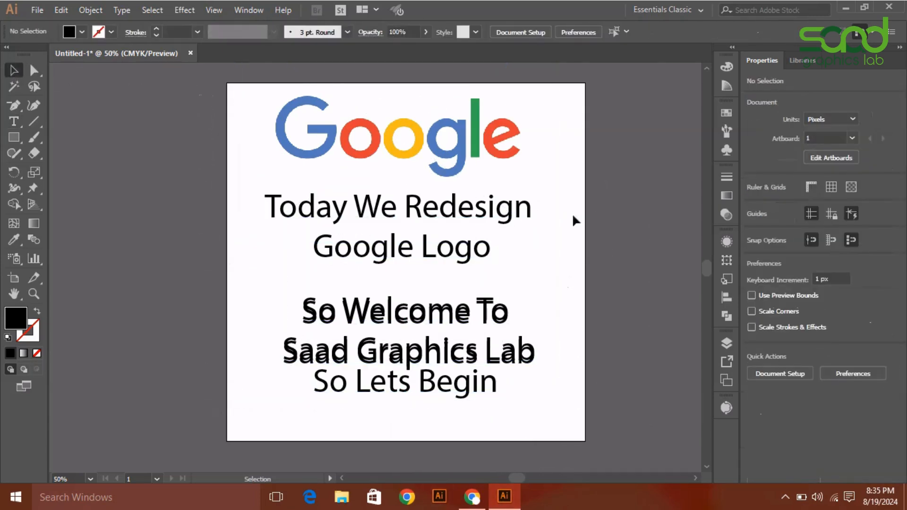
{"action": "left_click_drag", "start_coordinate": [574, 219], "coordinate": [217, 418]}
{"action": "left_click", "coordinate": [636, 304]}
{"action": "left_click_drag", "start_coordinate": [455, 259], "coordinate": [214, 300]}
{"action": "key", "text": "Delete"}
{"action": "left_click_drag", "start_coordinate": [446, 301], "coordinate": [267, 282]}
{"action": "key", "text": "Delete"}
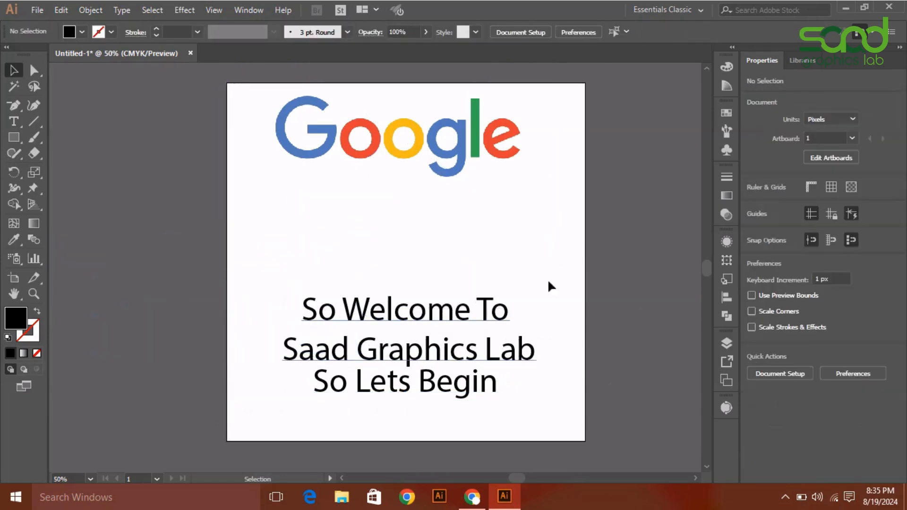
{"action": "left_click_drag", "start_coordinate": [585, 276], "coordinate": [279, 422]}
{"action": "key", "text": "Delete"}
Move the coloured Google logo off the artboard onto the empty canvas to its left.
{"action": "left_click_drag", "start_coordinate": [392, 124], "coordinate": [67, 262]}
{"action": "left_click_drag", "start_coordinate": [154, 263], "coordinate": [117, 271]}
{"action": "left_click", "coordinate": [376, 234]}
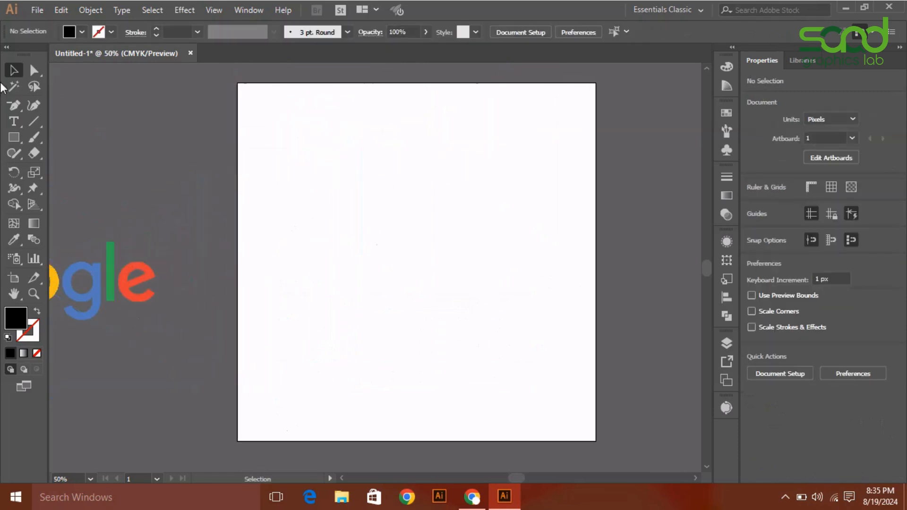
Place a new point text on the empty artboard and enlarge it to about 139 pt.
{"action": "left_click", "coordinate": [13, 121]}
{"action": "left_click", "coordinate": [290, 188]}
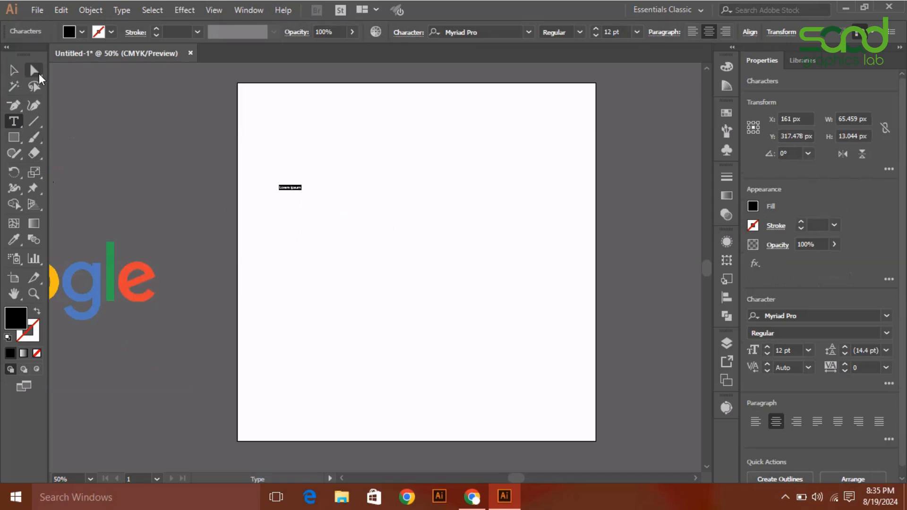
{"action": "left_click", "coordinate": [14, 70]}
{"action": "left_click_drag", "start_coordinate": [301, 191], "coordinate": [532, 312]}
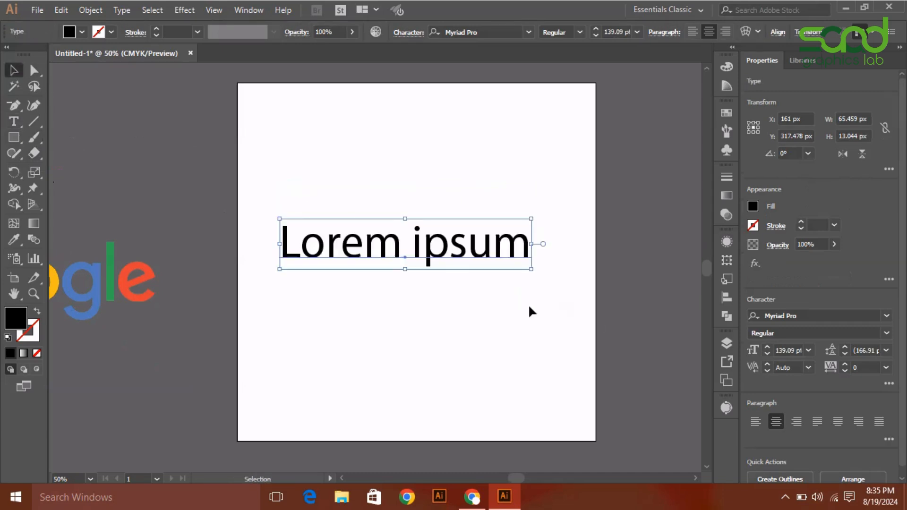
Replace the placeholder text with "Google", capitalizing only the first letter.
{"action": "double_click", "coordinate": [430, 257]}
{"action": "left_click_drag", "start_coordinate": [531, 261], "coordinate": [277, 255]}
{"action": "type", "text": "GOOGLE"}
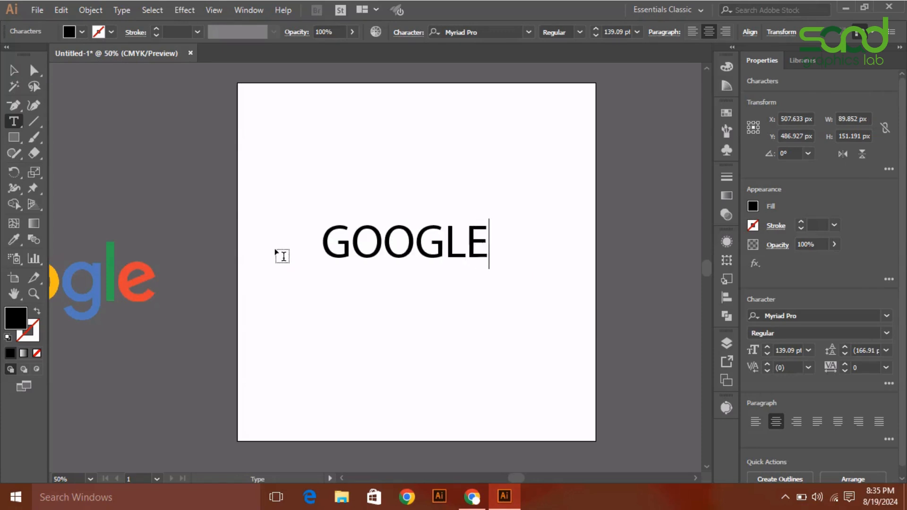
{"action": "key", "text": "BackSpace"}
{"action": "key", "text": "BackSpace"}
{"action": "key", "text": "BackSpace"}
{"action": "key", "text": "BackSpace"}
{"action": "key", "text": "BackSpace"}
{"action": "type", "text": "oogle"}
{"action": "key", "text": "Escape"}
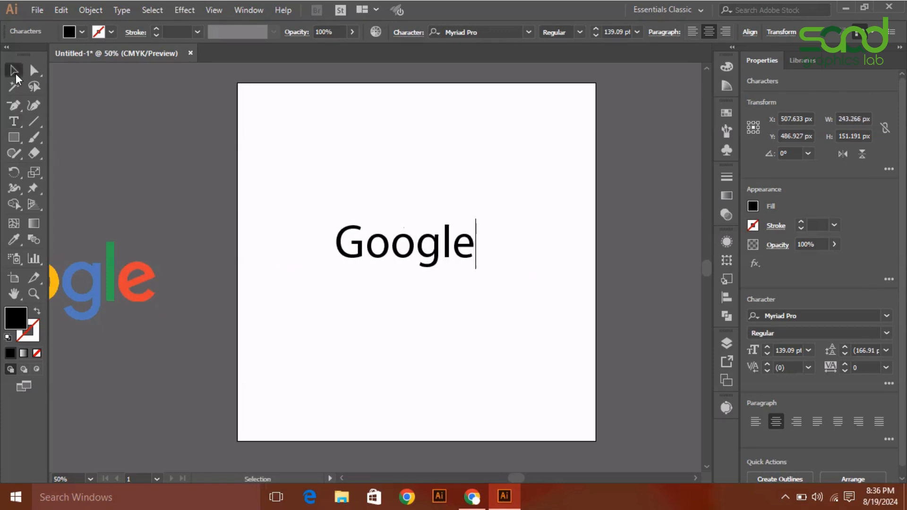
Enlarge the word "Google" to about 178 pt and set its font to NordiquePro-Regular.
{"action": "left_click_drag", "start_coordinate": [476, 270], "coordinate": [457, 257]}
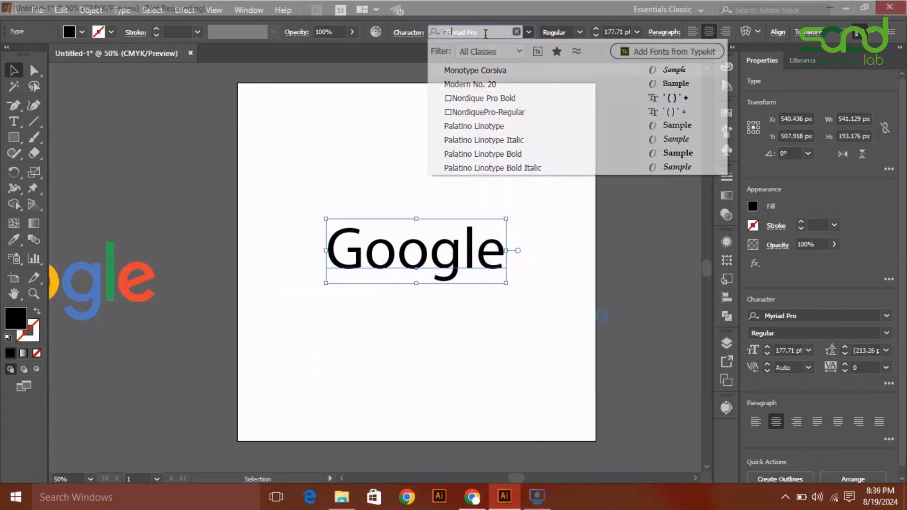
{"action": "type", "text": "o"}
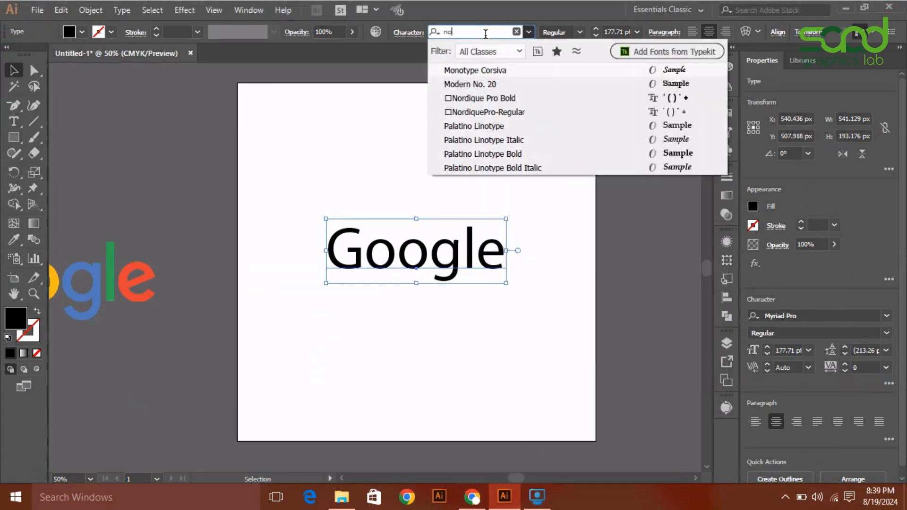
{"action": "left_click", "coordinate": [571, 113]}
{"action": "left_click", "coordinate": [528, 194]}
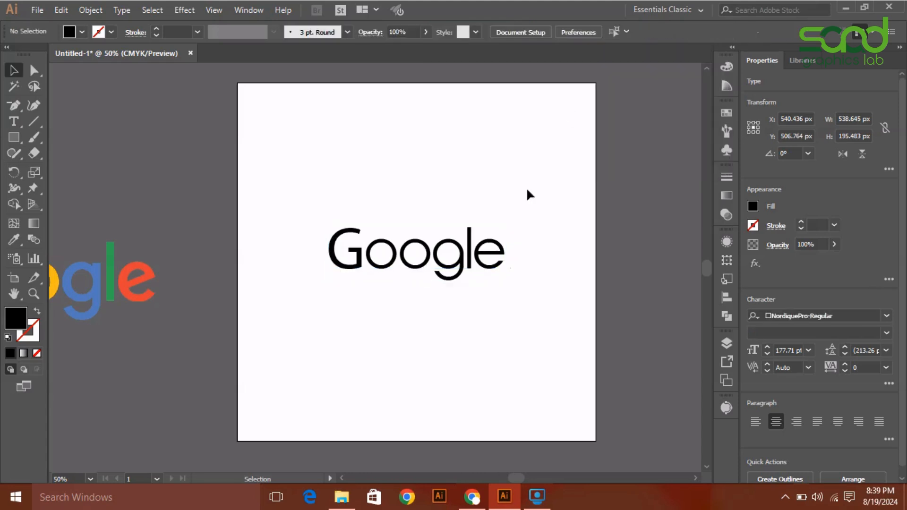
Move the coloured reference logo slightly closer to the artboard.
{"action": "left_click", "coordinate": [434, 269]}
{"action": "left_click", "coordinate": [439, 315]}
{"action": "left_click", "coordinate": [431, 271]}
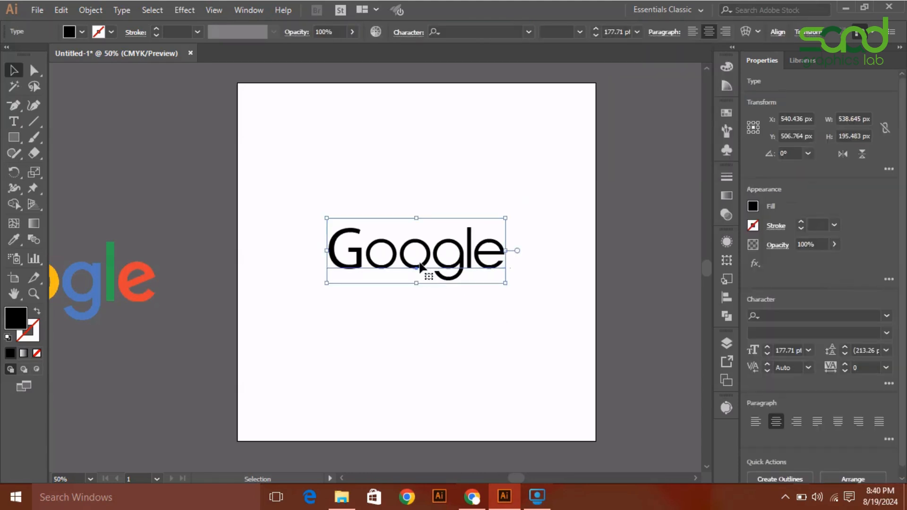
{"action": "left_click_drag", "start_coordinate": [110, 300], "coordinate": [158, 297]}
{"action": "left_click", "coordinate": [302, 303]}
{"action": "left_click", "coordinate": [386, 300]}
Convert the black word "Google" to outlines and ungroup it into separate letters.
{"action": "left_click", "coordinate": [384, 264]}
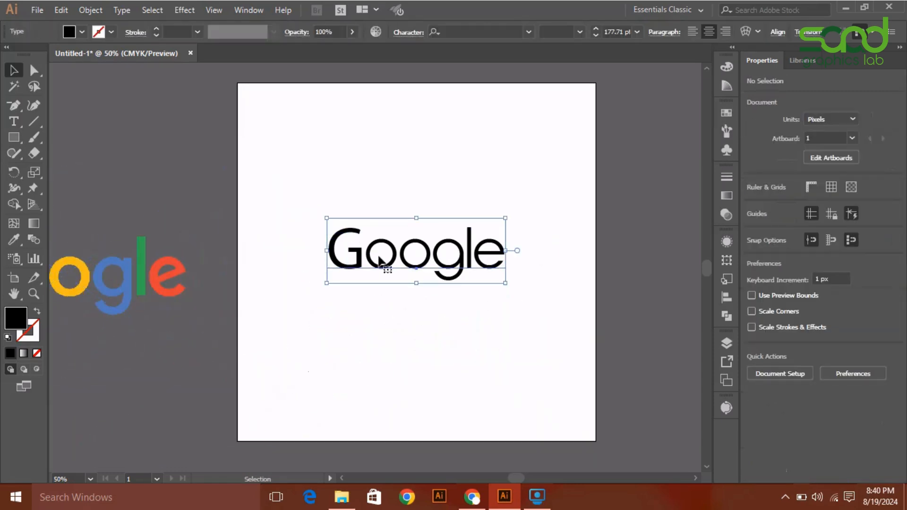
{"action": "right_click", "coordinate": [379, 255]}
{"action": "left_click", "coordinate": [351, 289]}
{"action": "left_click", "coordinate": [352, 294]}
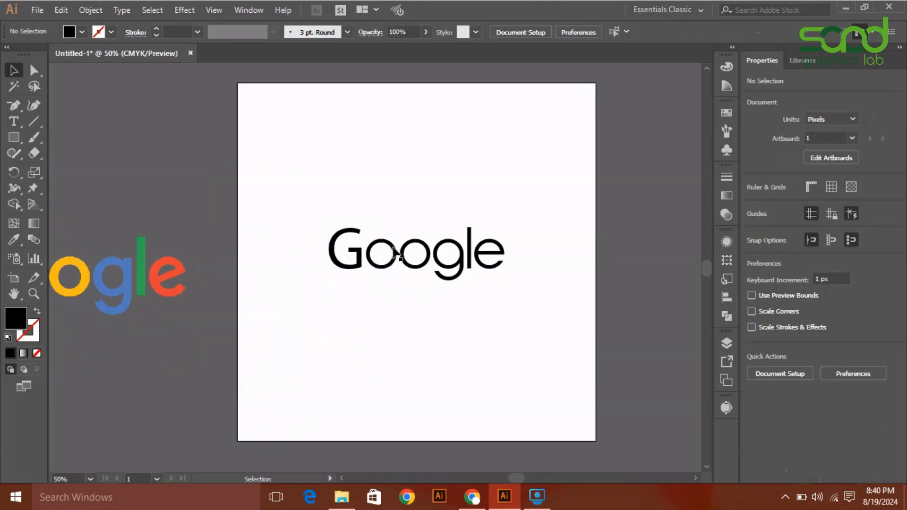
{"action": "right_click", "coordinate": [404, 255]}
{"action": "left_click", "coordinate": [451, 96]}
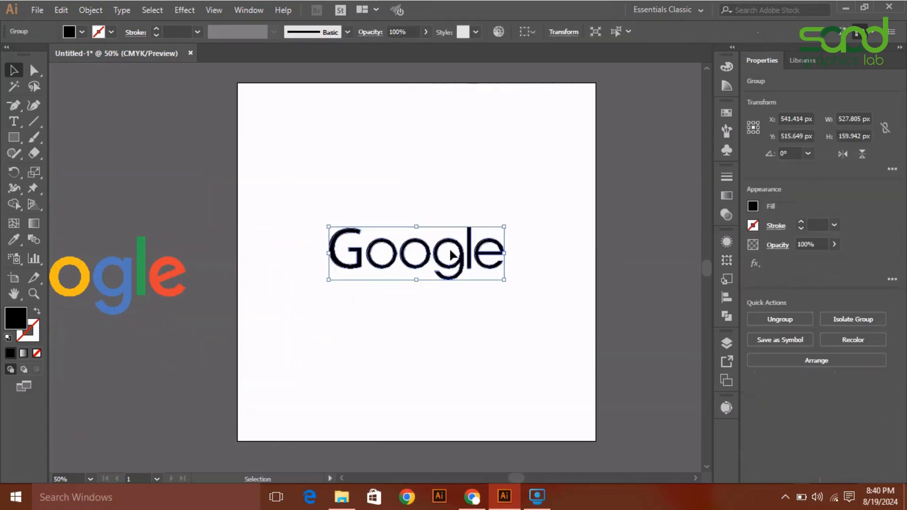
{"action": "right_click", "coordinate": [450, 251]}
{"action": "left_click", "coordinate": [510, 362]}
{"action": "left_click", "coordinate": [379, 297]}
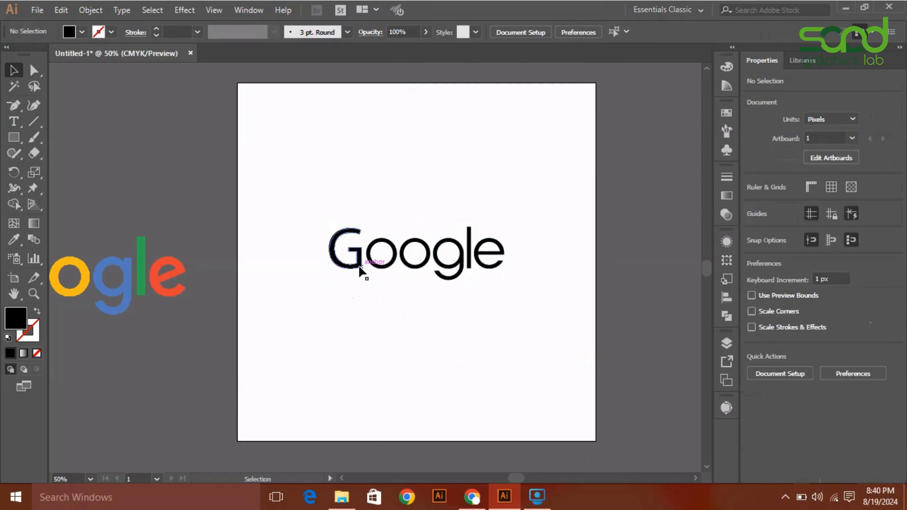
Enlarge the letter G to about 104 × 129 px and expose its anchor points with Direct Selection.
{"action": "left_click", "coordinate": [359, 266]}
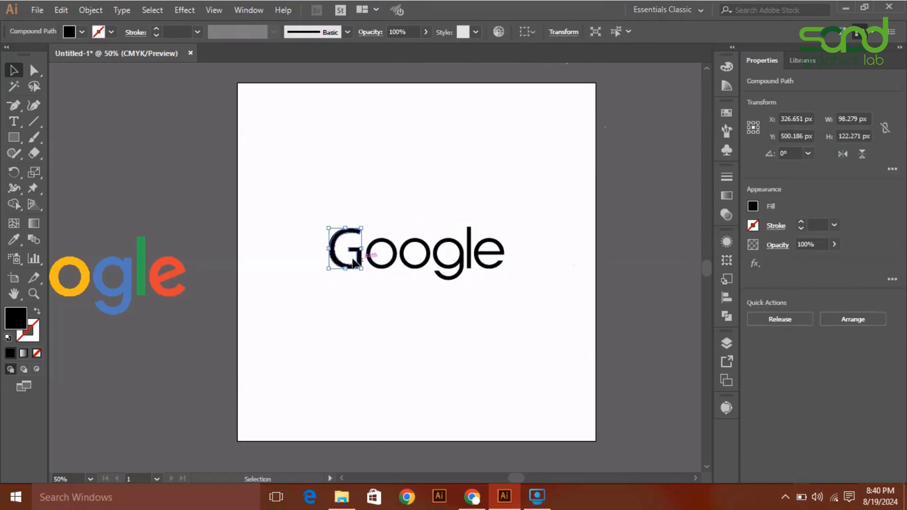
{"action": "scroll", "coordinate": [350, 260], "scroll_direction": "up", "scroll_amount": 4}
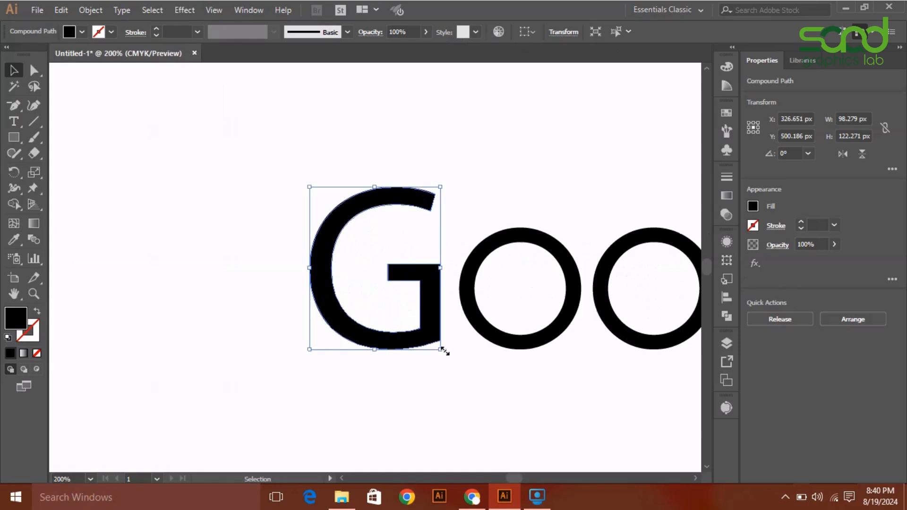
{"action": "mouse_move", "coordinate": [441, 351]}
{"action": "left_mouse_down"}
{"action": "mouse_move", "coordinate": [434, 358]}
{"action": "mouse_move", "coordinate": [456, 348]}
{"action": "left_mouse_up"}
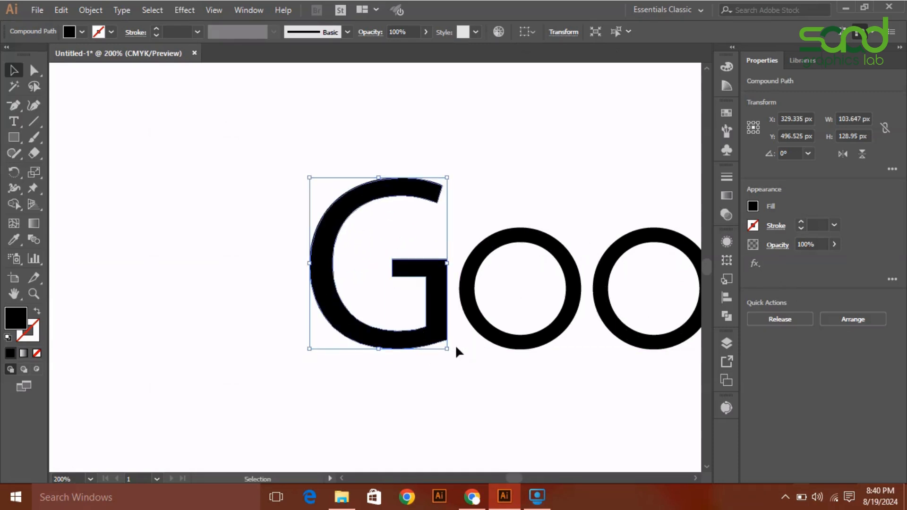
{"action": "key", "text": "a"}
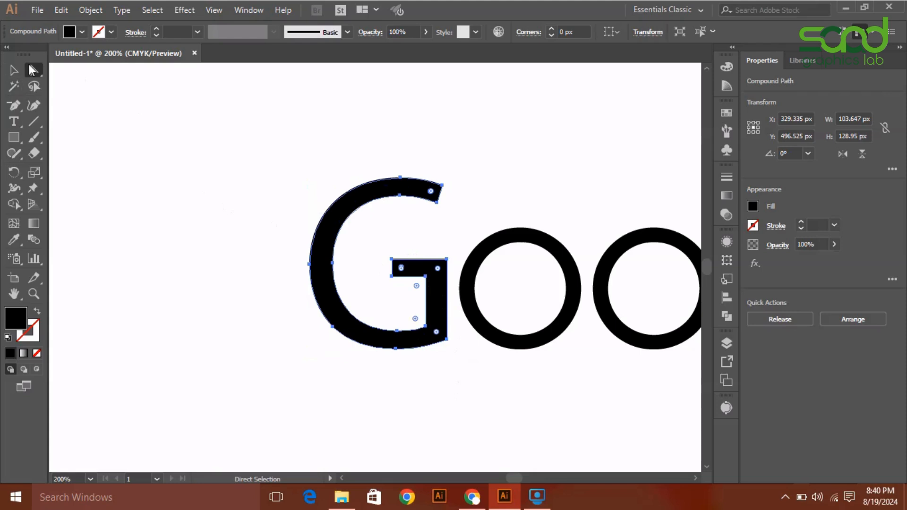
Try to reshape the lower corner of the outlined letter G by editing its anchor points.
{"action": "mouse_move", "coordinate": [392, 259]}
{"action": "left_mouse_down"}
{"action": "mouse_move", "coordinate": [413, 259]}
{"action": "mouse_move", "coordinate": [393, 259]}
{"action": "left_mouse_up"}
{"action": "left_click", "coordinate": [340, 396]}
{"action": "key", "text": "ctrl+minus"}
{"action": "key", "text": "ctrl+minus"}
{"action": "key", "text": "ctrl+minus"}
{"action": "key", "text": "ctrl+minus"}
{"action": "key", "text": "ctrl+minus"}
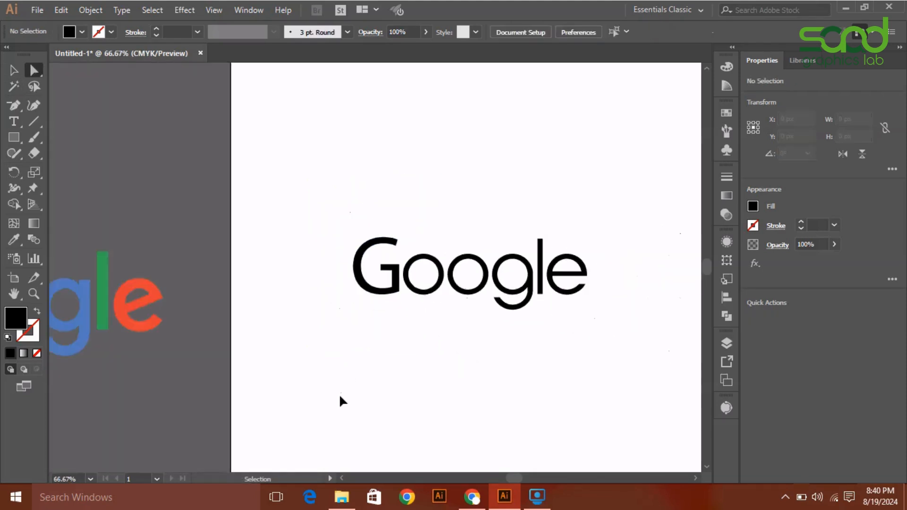
{"action": "key", "text": "ctrl+plus"}
{"action": "key", "text": "ctrl+plus"}
{"action": "key", "text": "ctrl+plus"}
{"action": "key", "text": "ctrl+plus"}
{"action": "key", "text": "ctrl+plus"}
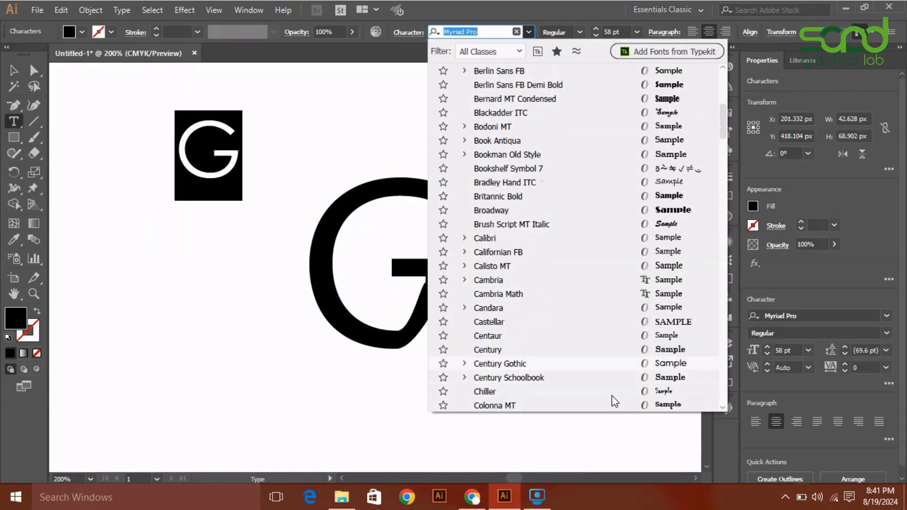
Set the small text letter G to the Century Gothic font and extend the text to read "Google".
{"action": "left_click", "coordinate": [602, 365]}
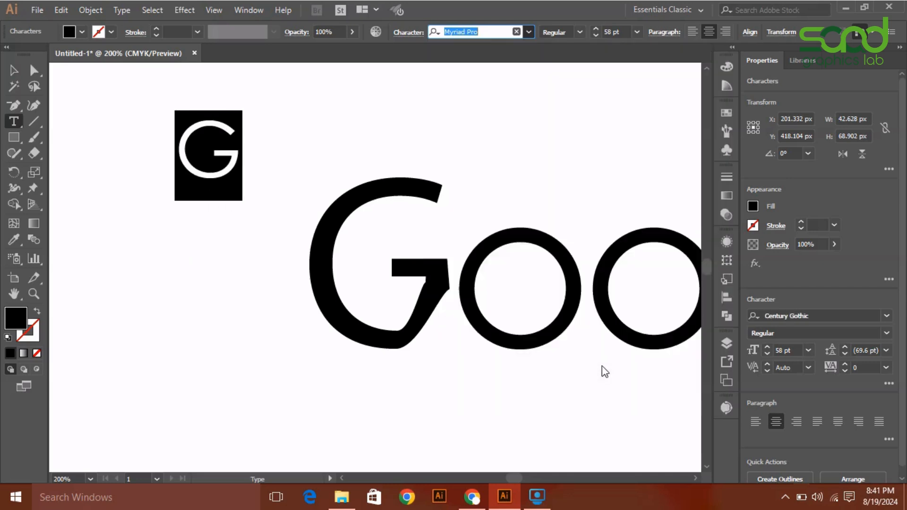
{"action": "key", "text": "Escape"}
{"action": "left_click", "coordinate": [241, 150]}
{"action": "type", "text": "oogle"}
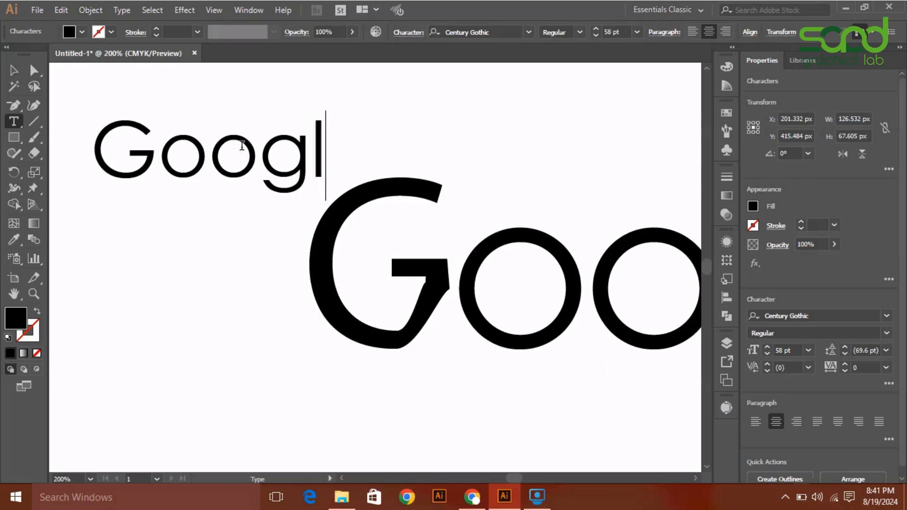
{"action": "key", "text": "Escape"}
{"action": "key", "text": "ctrl+minus"}
{"action": "key", "text": "ctrl+minus"}
{"action": "key", "text": "ctrl+minus"}
{"action": "key", "text": "ctrl+minus"}
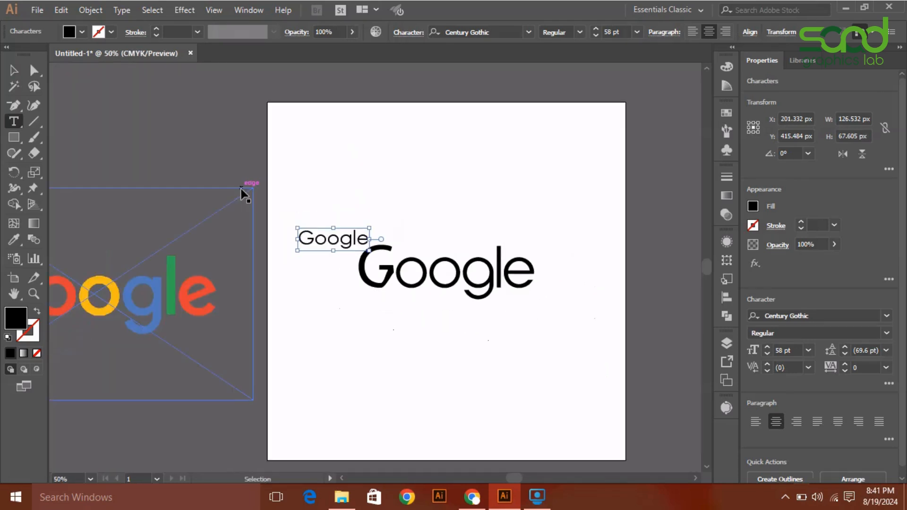
Delete the reshaped letter G from the large outlined word.
{"action": "left_click", "coordinate": [6, 47]}
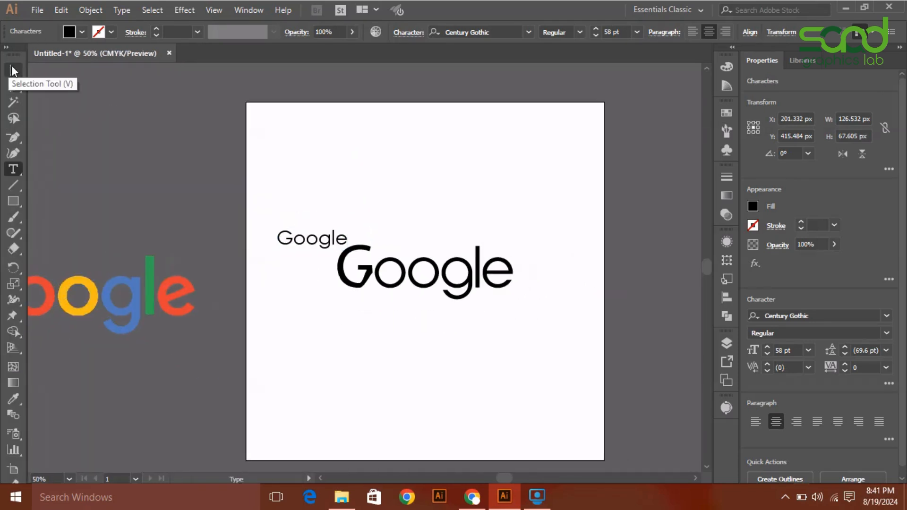
{"action": "left_click", "coordinate": [13, 70]}
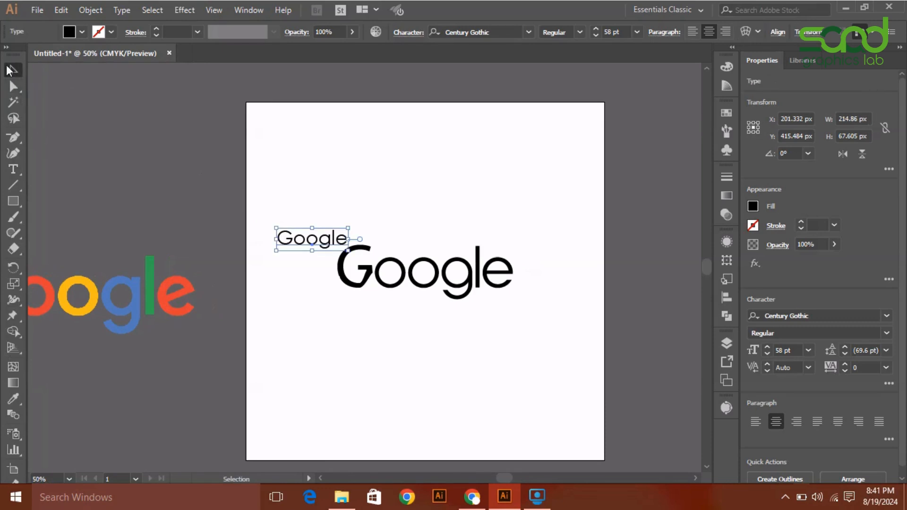
{"action": "left_click", "coordinate": [6, 47]}
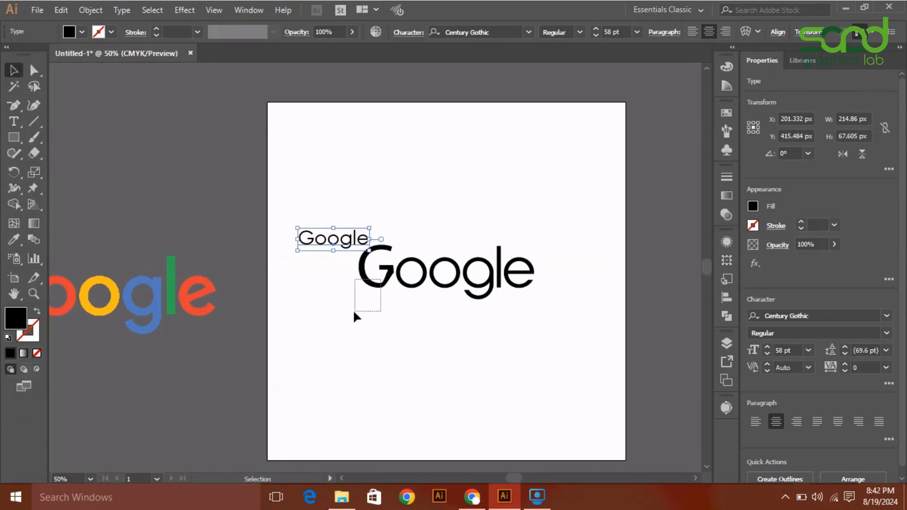
{"action": "left_click_drag", "start_coordinate": [354, 312], "coordinate": [355, 312]}
{"action": "key", "text": "Delete"}
{"action": "scroll", "coordinate": [370, 289], "scroll_direction": "up", "scroll_amount": 2}
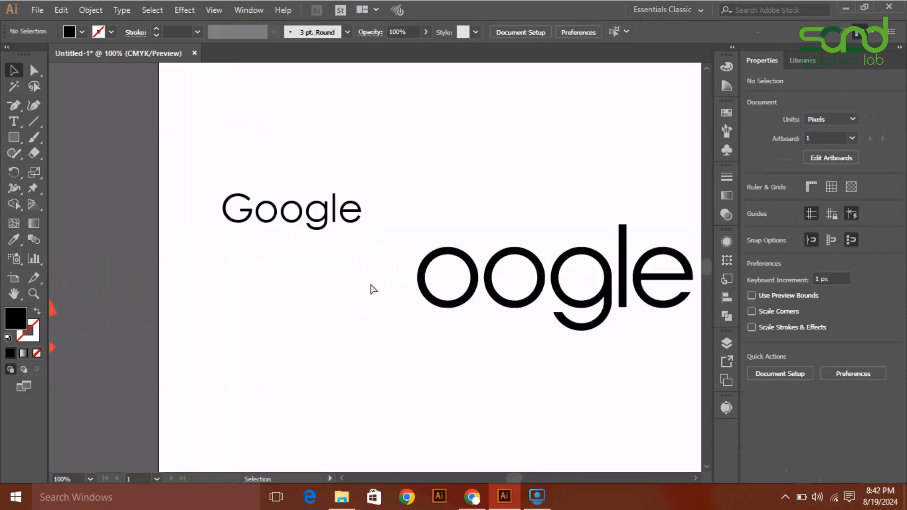
{"action": "scroll", "coordinate": [373, 289], "scroll_direction": "down", "scroll_amount": 1}
Remove "oogle" from the small Century Gothic text so that only the letter G is left.
{"action": "left_click", "coordinate": [349, 239]}
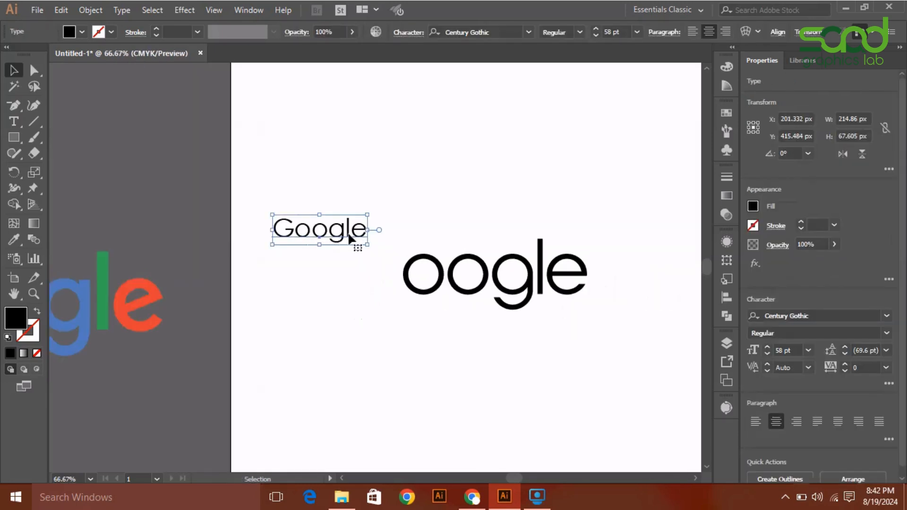
{"action": "double_click", "coordinate": [350, 238]}
{"action": "left_click_drag", "start_coordinate": [367, 231], "coordinate": [313, 230]}
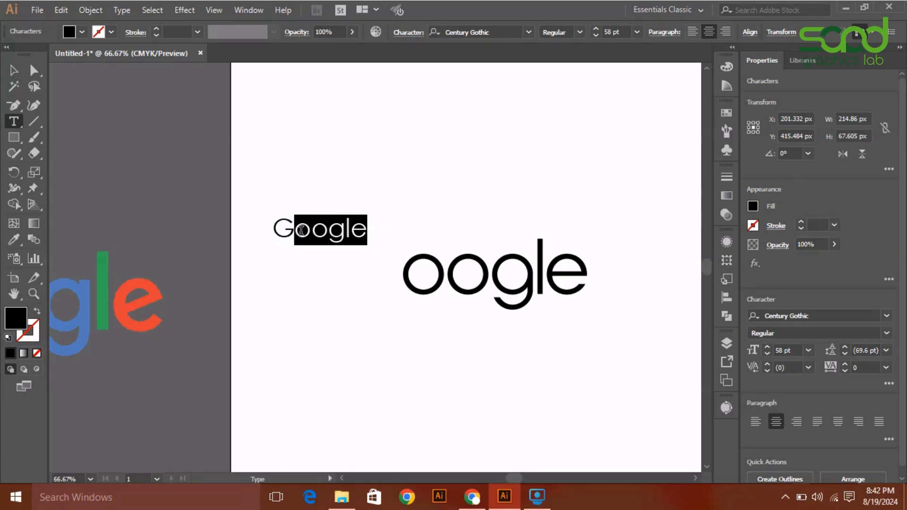
{"action": "key", "text": "BackSpace"}
Convert the Century Gothic letter G to outlines and ungroup it.
{"action": "left_click", "coordinate": [14, 74]}
{"action": "right_click", "coordinate": [325, 236]}
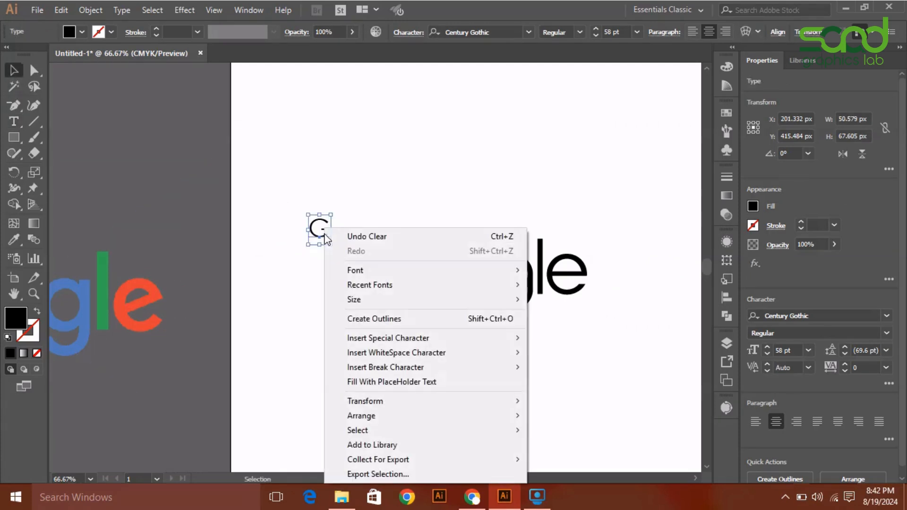
{"action": "left_click", "coordinate": [395, 319]}
{"action": "right_click", "coordinate": [327, 231]}
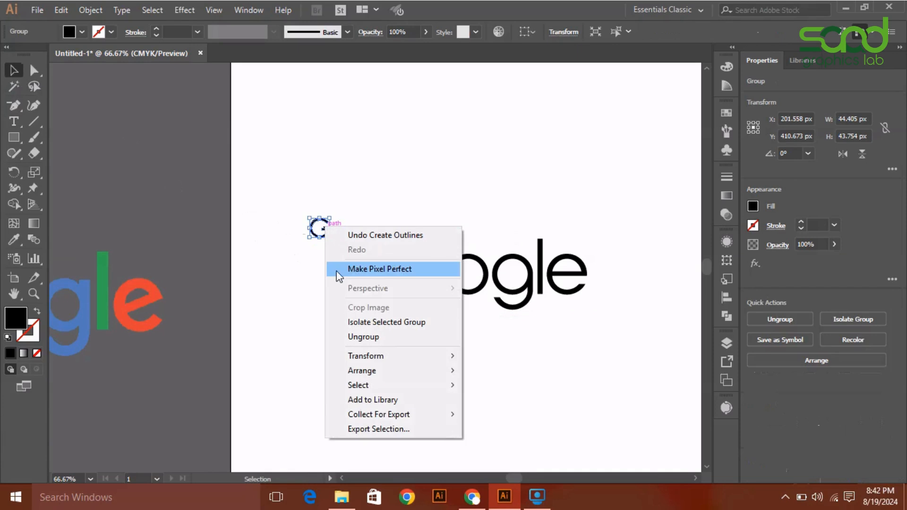
{"action": "left_click", "coordinate": [367, 338]}
{"action": "left_click", "coordinate": [366, 338]}
Enlarge the Century Gothic G to about 153 × 151 px and place it directly in front of "oogle".
{"action": "left_click", "coordinate": [328, 235]}
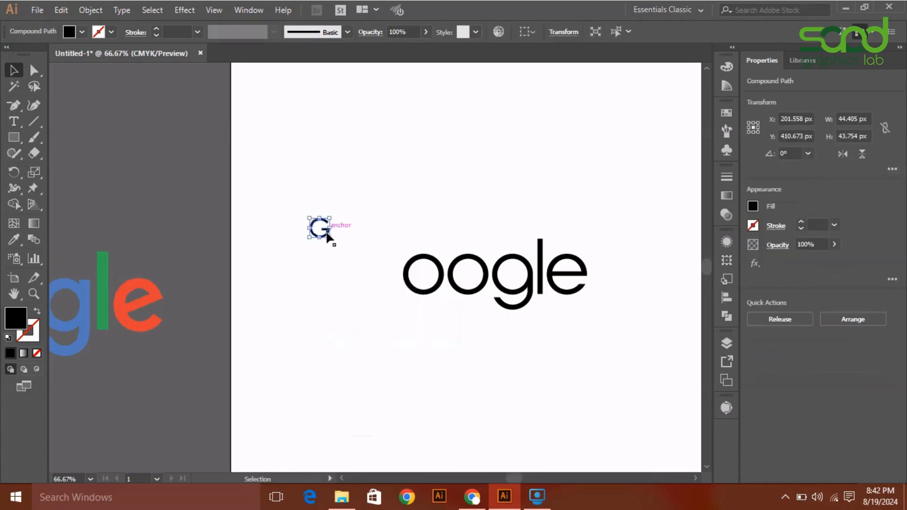
{"action": "left_click_drag", "start_coordinate": [331, 239], "coordinate": [385, 287]}
{"action": "left_click", "coordinate": [400, 322]}
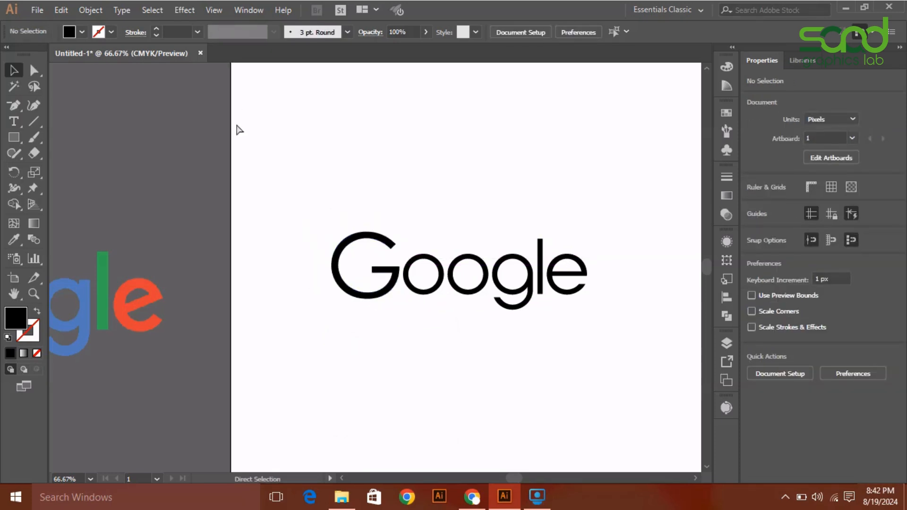
Place a horizontal guide along the baseline of "oogle" and move the G up to rest on it.
{"action": "key", "text": "ctrl+r"}
{"action": "mouse_move", "coordinate": [240, 296]}
{"action": "left_mouse_down"}
{"action": "mouse_move", "coordinate": [249, 309]}
{"action": "mouse_move", "coordinate": [243, 295]}
{"action": "left_mouse_up"}
{"action": "key", "text": "ctrl+plus"}
{"action": "key", "text": "ctrl+plus"}
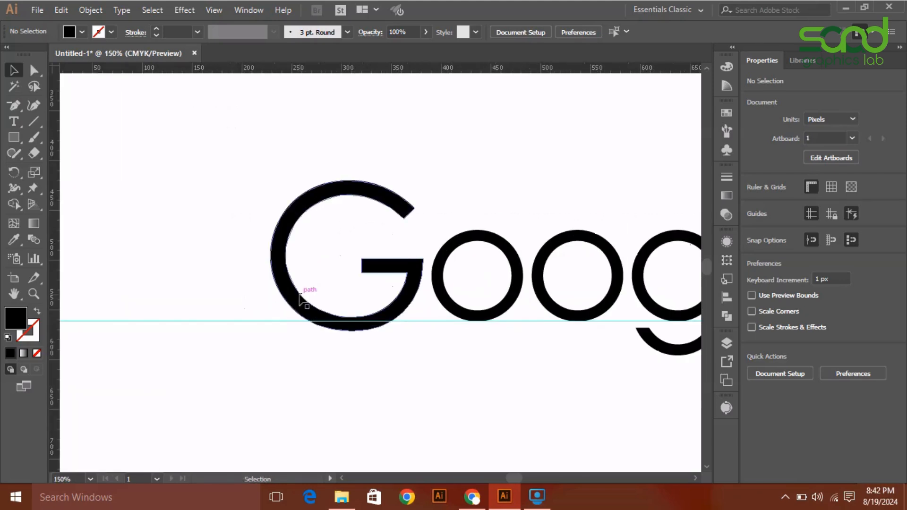
{"action": "left_click_drag", "start_coordinate": [301, 299], "coordinate": [300, 290]}
{"action": "left_click", "coordinate": [343, 362]}
{"action": "key", "text": "ctrl+minus"}
{"action": "key", "text": "ctrl+minus"}
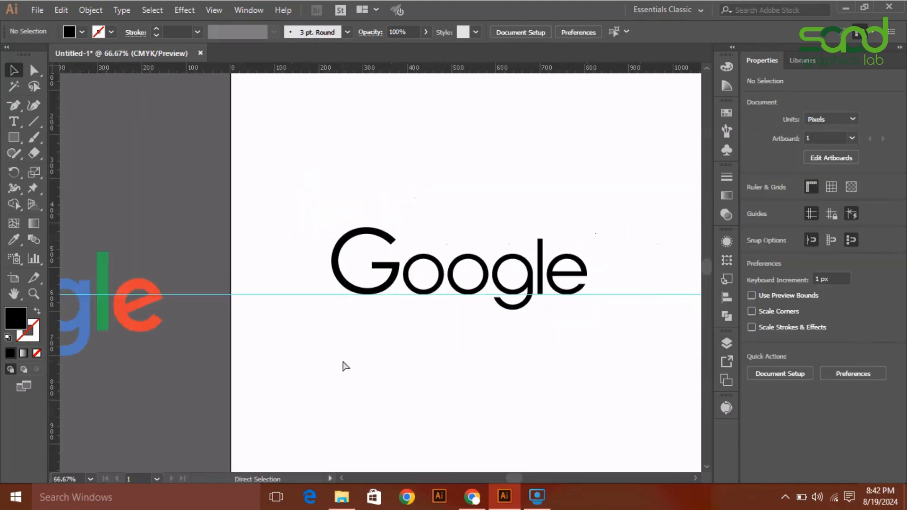
Hide the rulers and the guides.
{"action": "key", "text": "ctrl+r"}
{"action": "left_click_drag", "start_coordinate": [288, 295], "coordinate": [321, 393]}
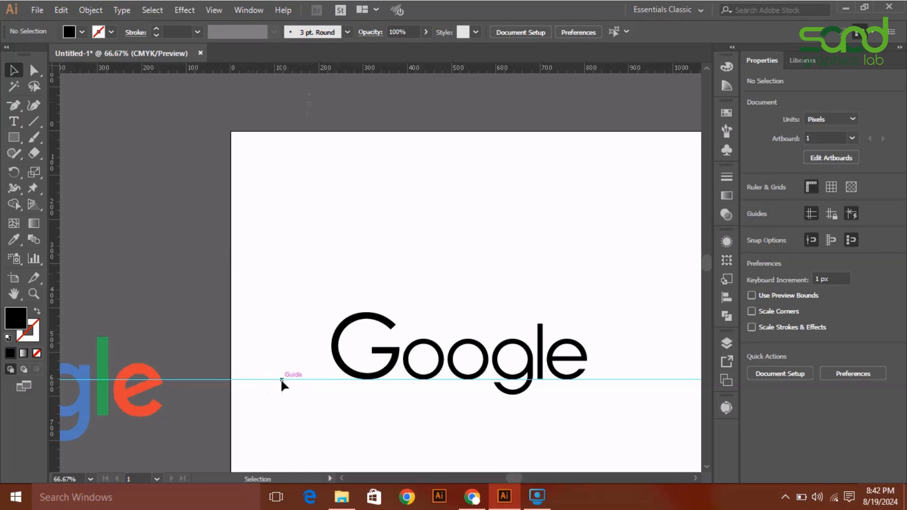
{"action": "left_click_drag", "start_coordinate": [261, 379], "coordinate": [256, 424]}
{"action": "left_click", "coordinate": [244, 380]}
{"action": "right_click", "coordinate": [245, 378]}
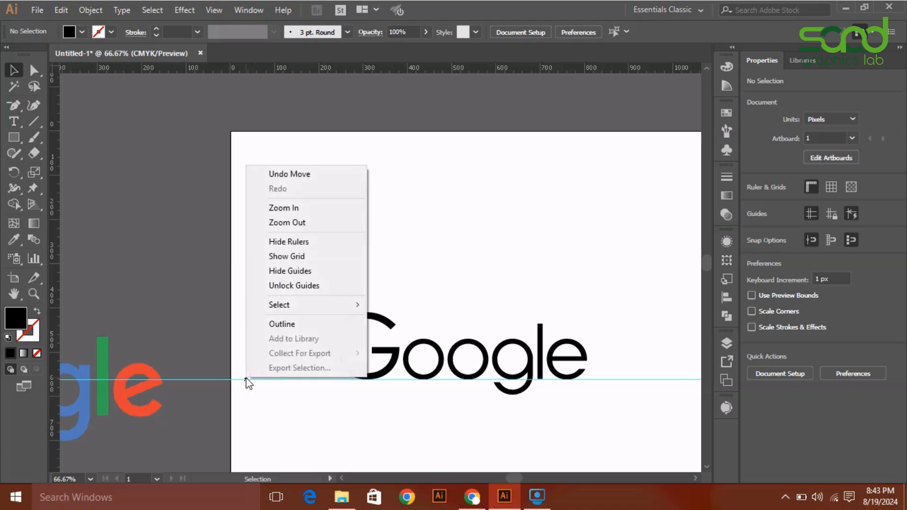
{"action": "left_click", "coordinate": [305, 241]}
{"action": "right_click", "coordinate": [294, 376]}
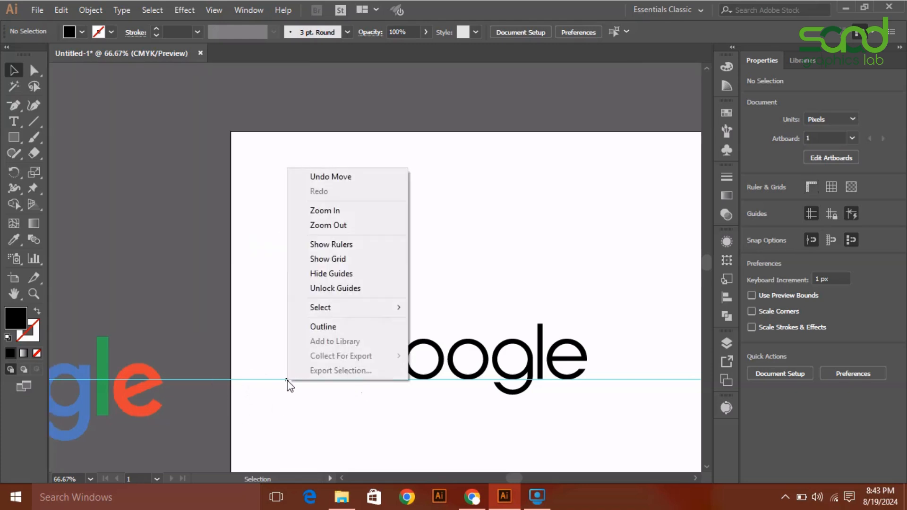
{"action": "left_click", "coordinate": [326, 276]}
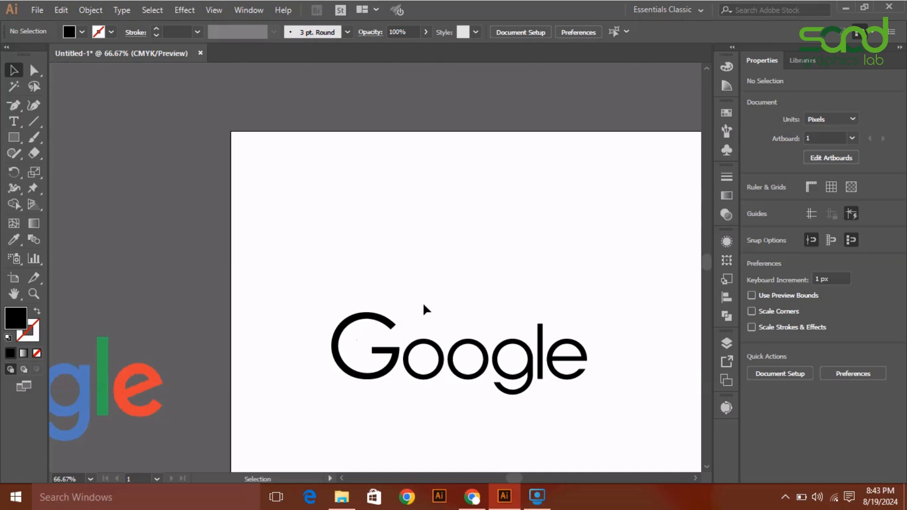
Try a 5 px Offset Path with miter joins on the letters "oogle" and undo it.
{"action": "left_click_drag", "start_coordinate": [423, 307], "coordinate": [569, 398]}
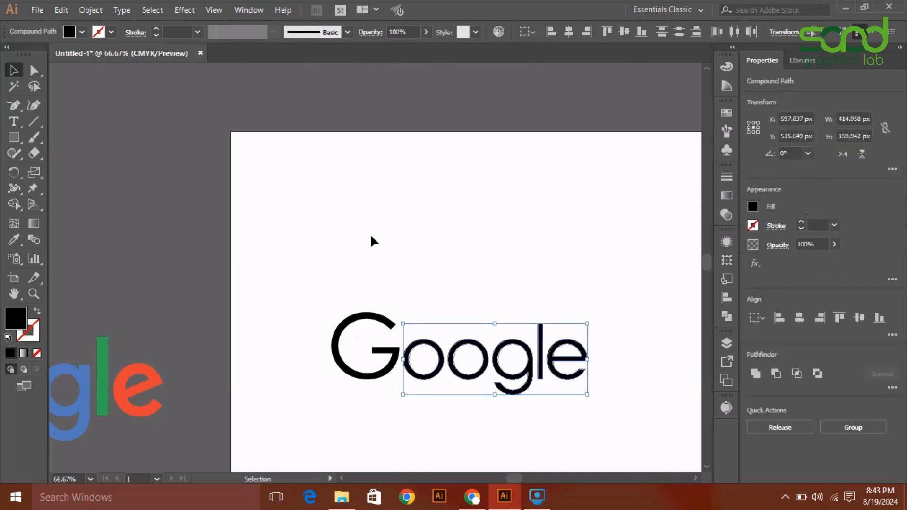
{"action": "left_click", "coordinate": [42, 9]}
{"action": "left_click", "coordinate": [109, 3]}
{"action": "left_click", "coordinate": [90, 11]}
{"action": "mouse_move", "coordinate": [275, 296]}
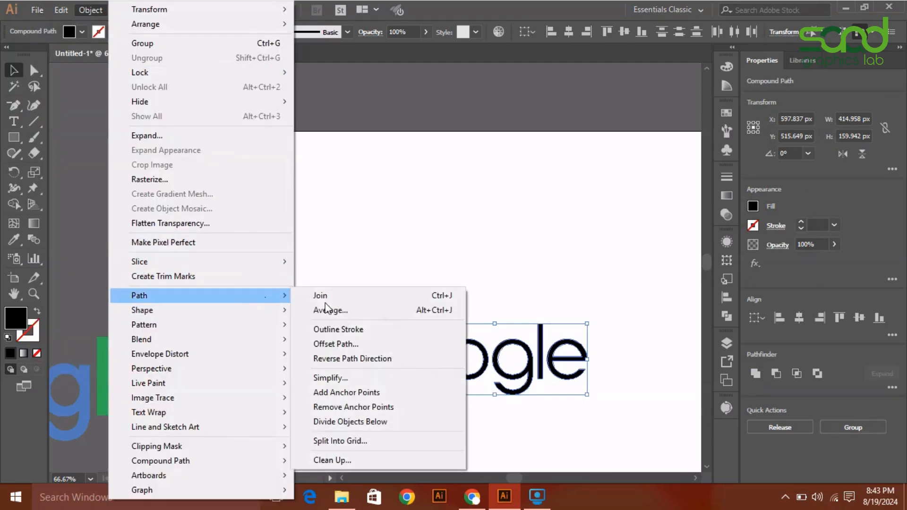
{"action": "left_click", "coordinate": [366, 344]}
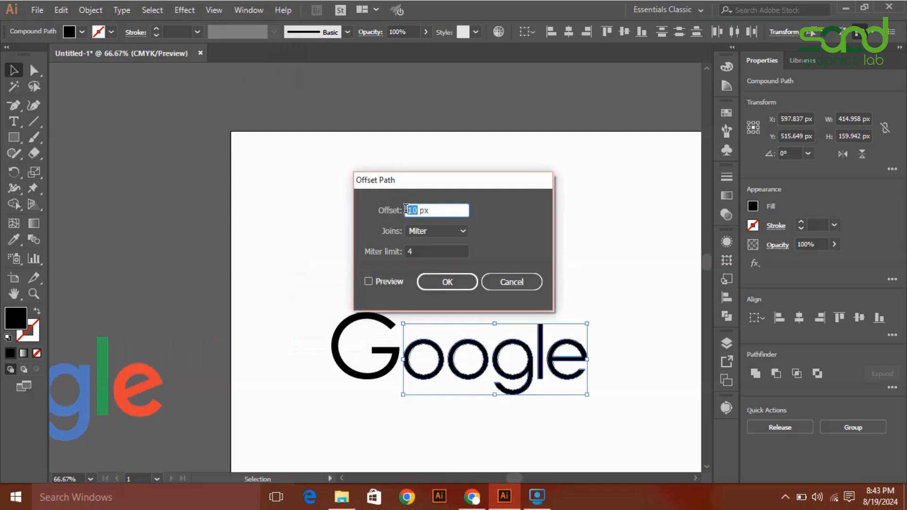
{"action": "type", "text": "5"}
{"action": "left_click", "coordinate": [448, 282]}
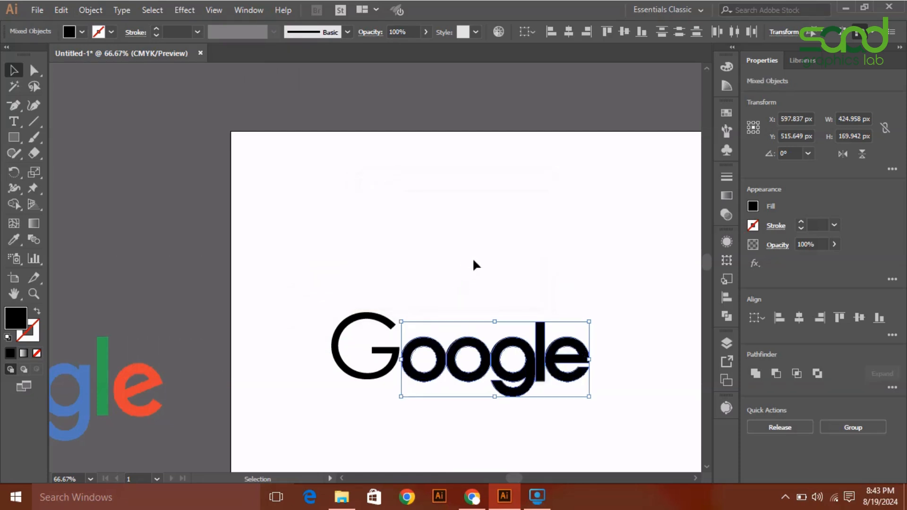
{"action": "key", "text": "ctrl+z"}
Thicken the letters "oogle" with a 3 px Offset Path using round joins.
{"action": "left_click", "coordinate": [90, 10]}
{"action": "mouse_move", "coordinate": [264, 296]}
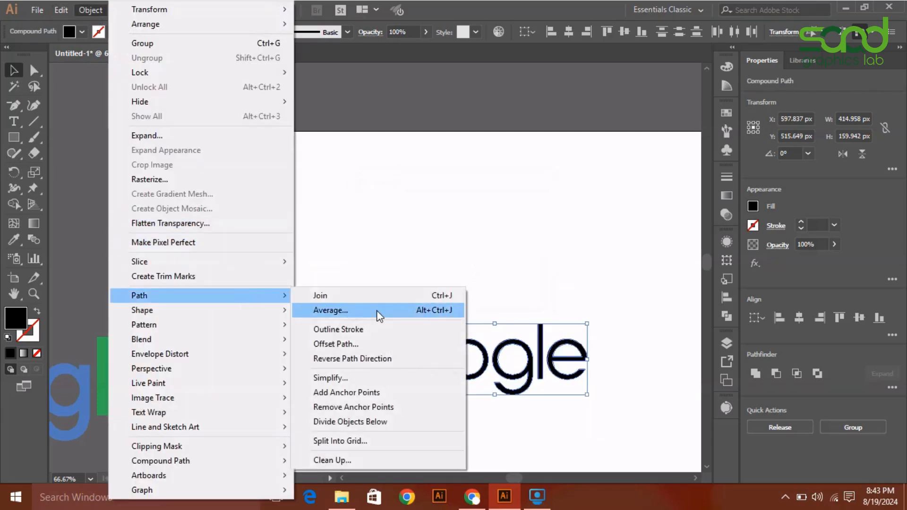
{"action": "left_click", "coordinate": [336, 344]}
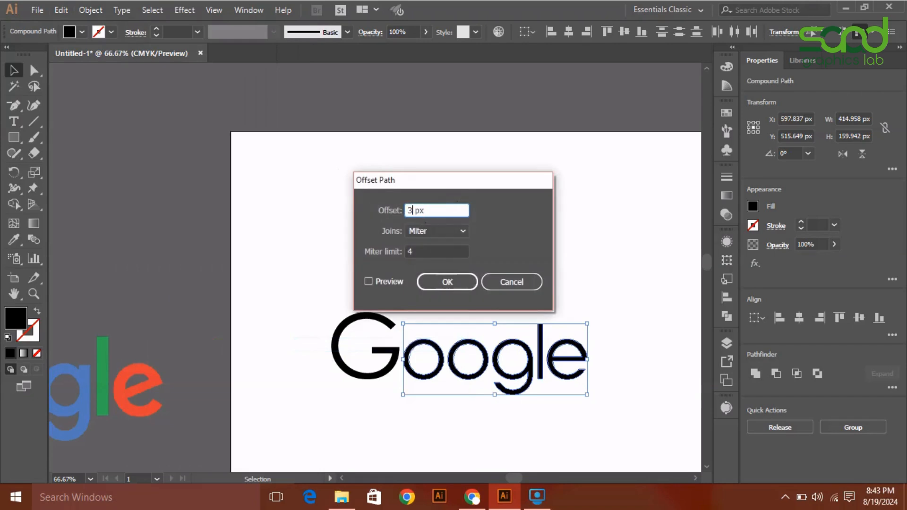
{"action": "type", "text": "3"}
{"action": "left_click", "coordinate": [459, 231]}
{"action": "left_click", "coordinate": [458, 258]}
{"action": "left_click", "coordinate": [457, 282]}
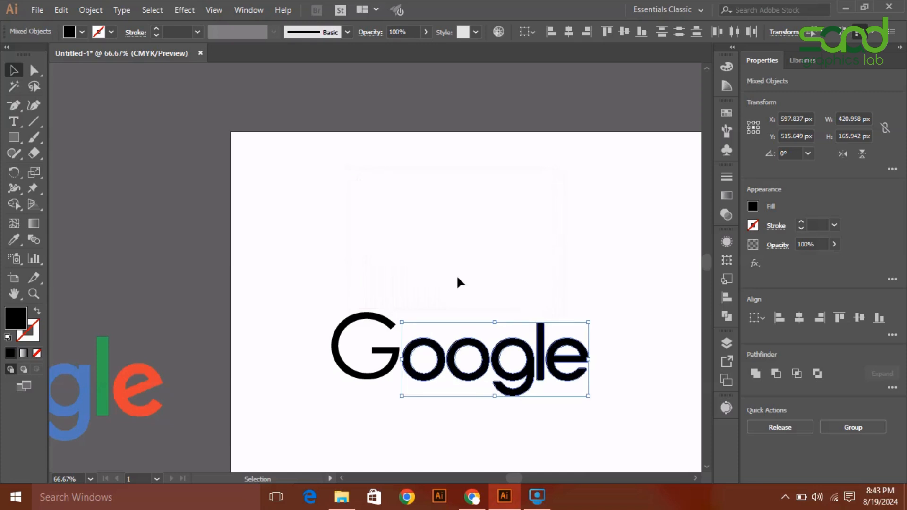
{"action": "left_click", "coordinate": [456, 274]}
Thicken the letter G with a 1 px Offset Path using round joins.
{"action": "left_click", "coordinate": [383, 315]}
{"action": "left_click", "coordinate": [90, 10]}
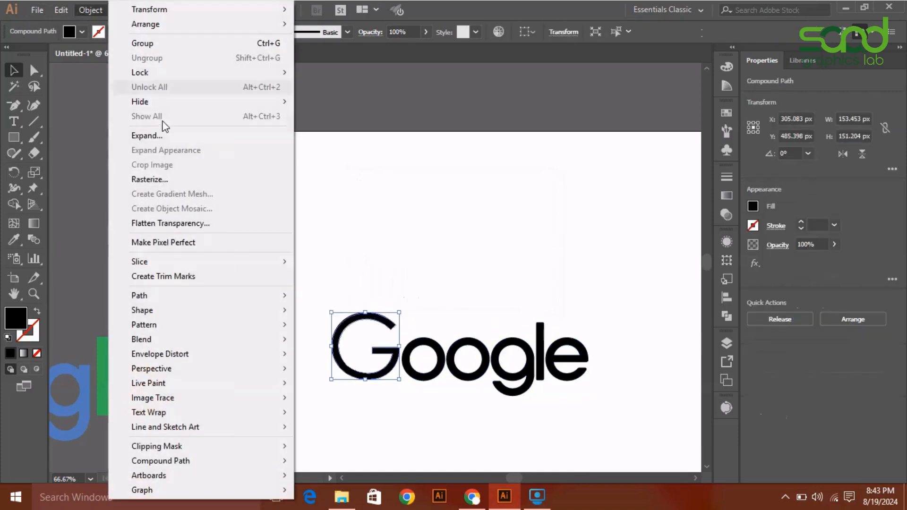
{"action": "mouse_move", "coordinate": [208, 295]}
{"action": "left_click", "coordinate": [366, 327]}
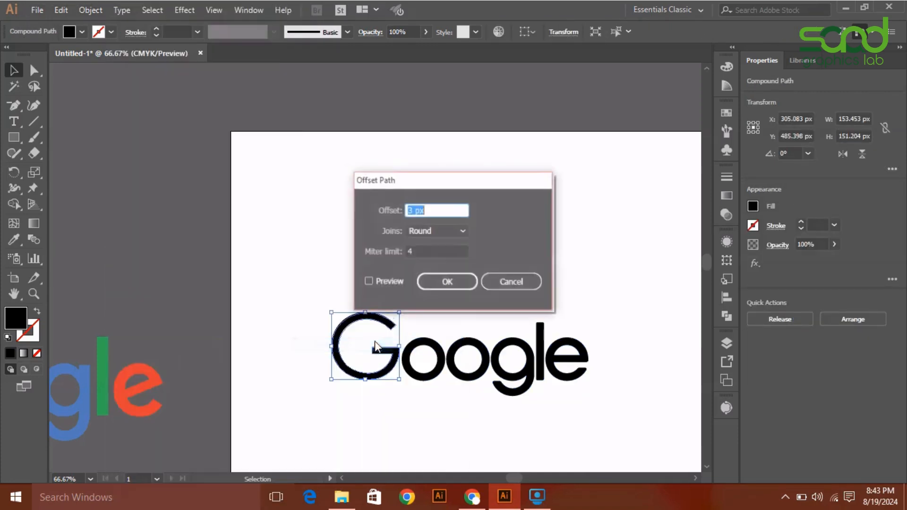
{"action": "type", "text": "1"}
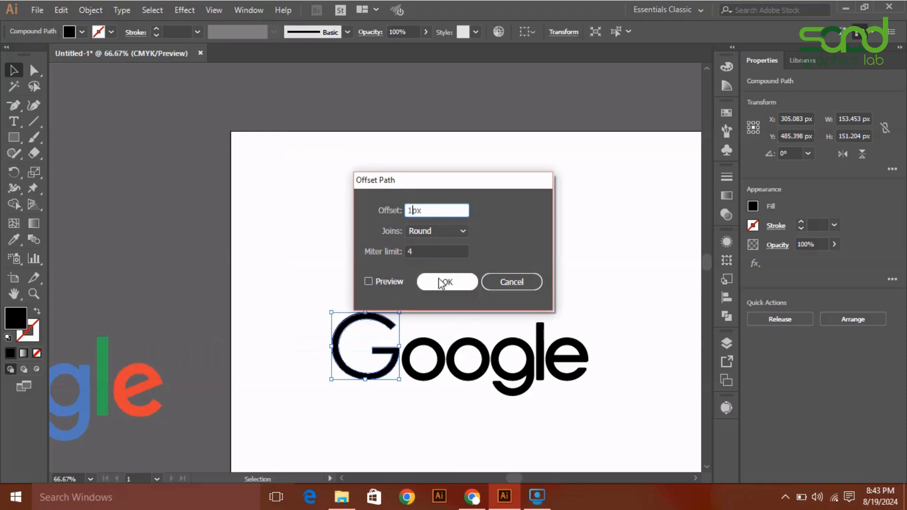
{"action": "left_click", "coordinate": [444, 282]}
{"action": "left_click", "coordinate": [424, 280]}
{"action": "left_click_drag", "start_coordinate": [287, 264], "coordinate": [592, 369]}
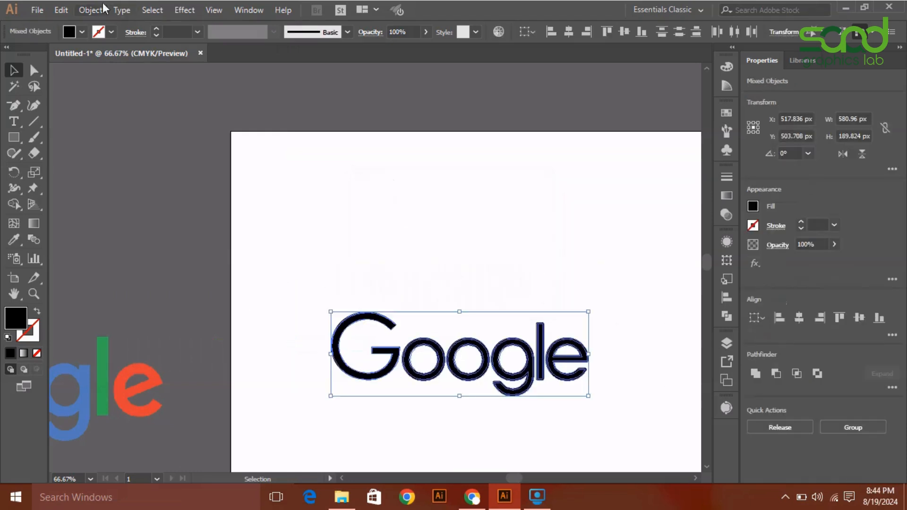
{"action": "left_click", "coordinate": [90, 10]}
{"action": "left_click", "coordinate": [387, 293]}
{"action": "left_click", "coordinate": [375, 270]}
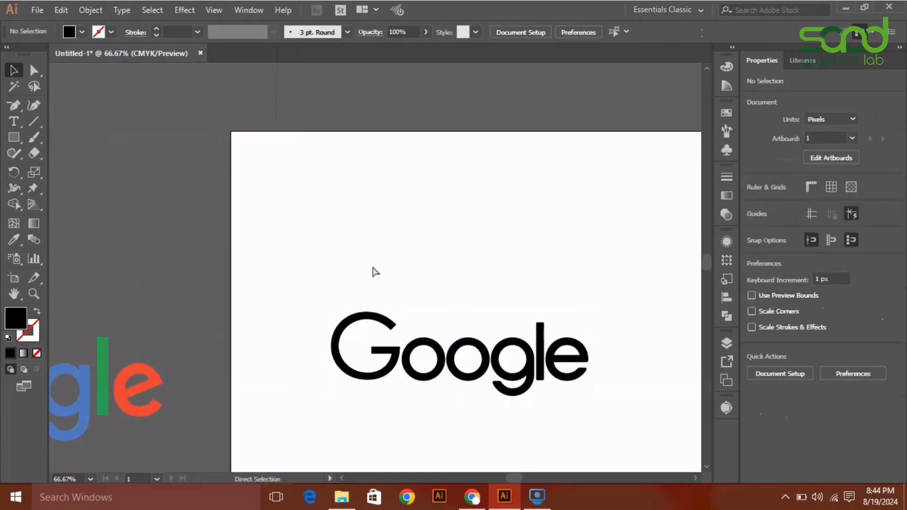
Switch to Outline view and examine the original and offset paths of the letters "oogle".
{"action": "key", "text": "ctrl+y"}
{"action": "left_click_drag", "start_coordinate": [452, 319], "coordinate": [597, 408]}
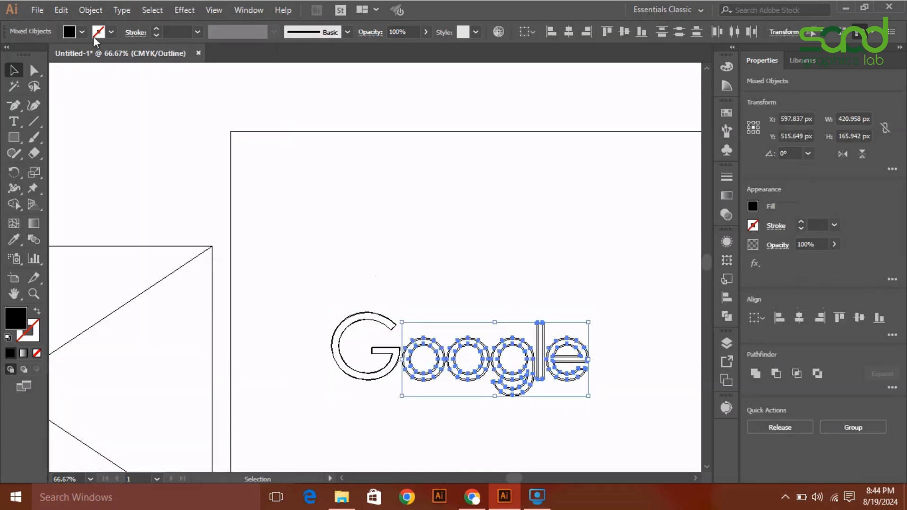
{"action": "left_click", "coordinate": [90, 10]}
{"action": "left_click", "coordinate": [177, 138]}
{"action": "left_click", "coordinate": [554, 312]}
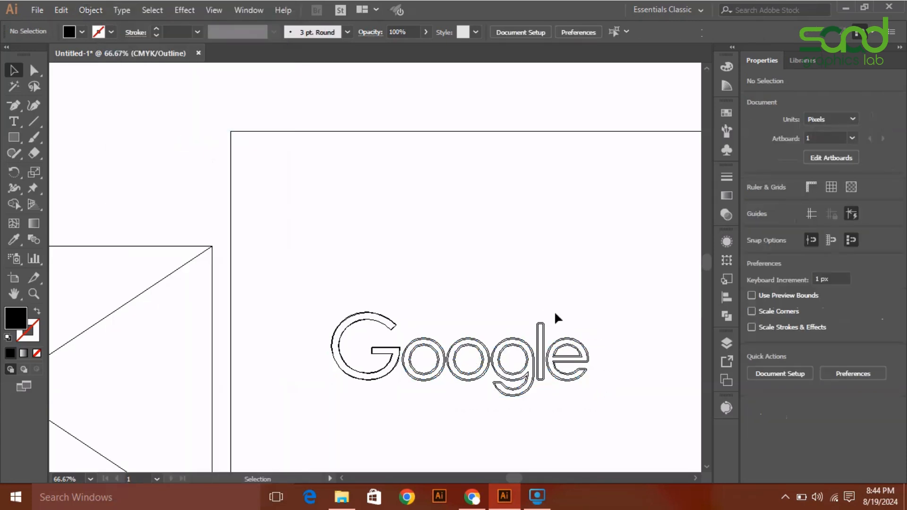
Unite the original and offset paths of all the letters in "Google" with Pathfinder Unite.
{"action": "left_click", "coordinate": [590, 361]}
{"action": "left_click", "coordinate": [90, 10]}
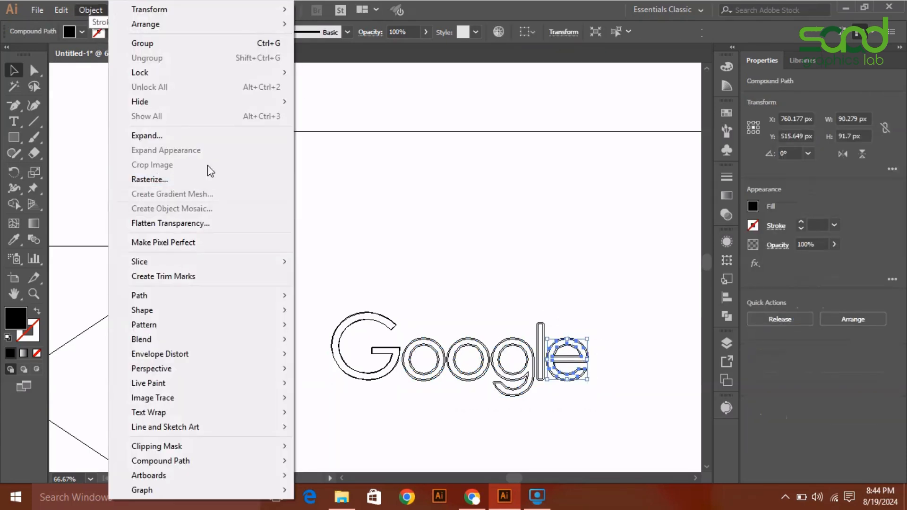
{"action": "left_click", "coordinate": [197, 138]}
{"action": "left_click_drag", "start_coordinate": [616, 315], "coordinate": [412, 374]}
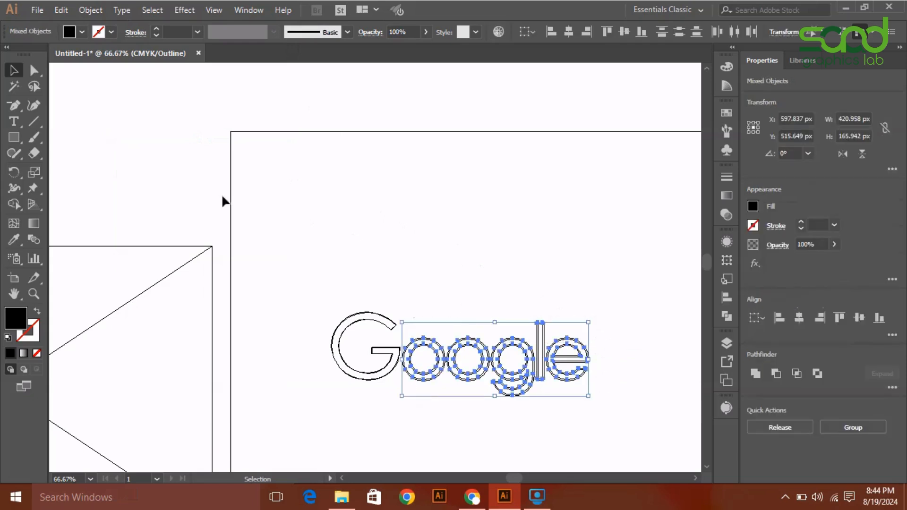
{"action": "left_click", "coordinate": [89, 10]}
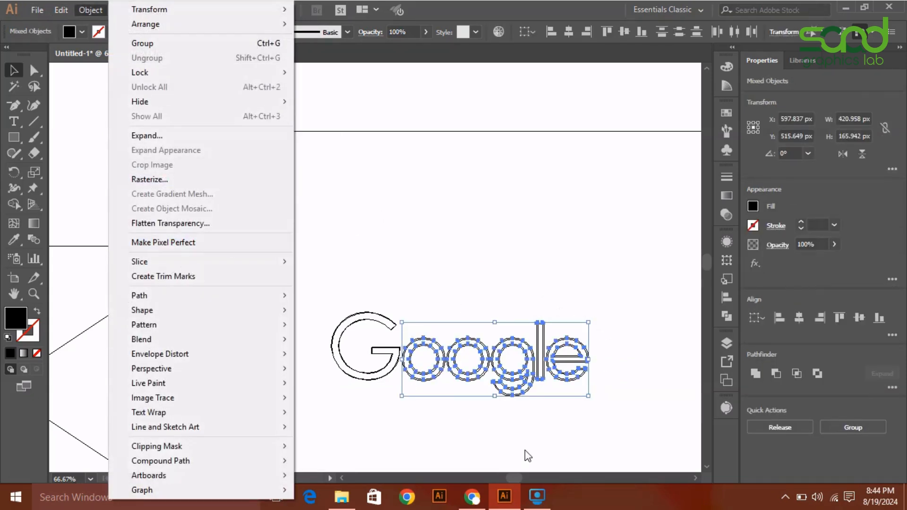
{"action": "left_click", "coordinate": [724, 341]}
{"action": "left_click", "coordinate": [727, 343]}
{"action": "left_click", "coordinate": [726, 316]}
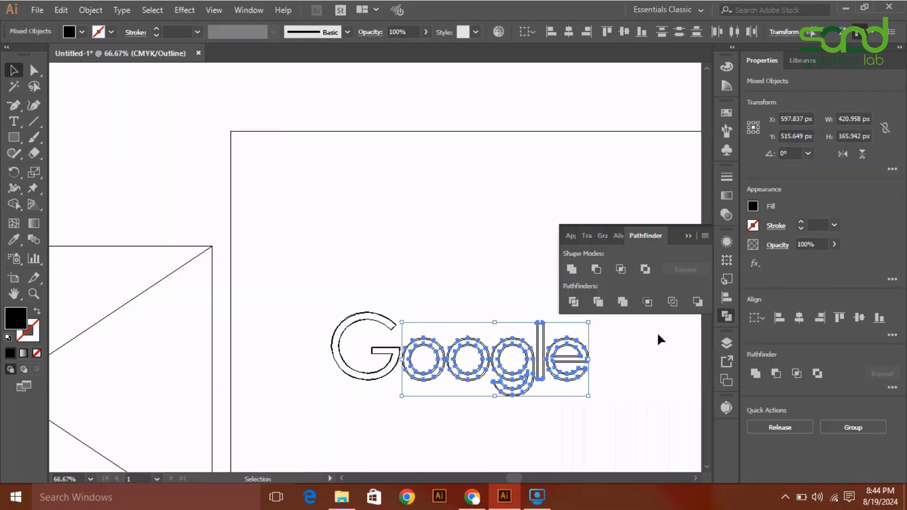
{"action": "left_click_drag", "start_coordinate": [416, 283], "coordinate": [356, 344]}
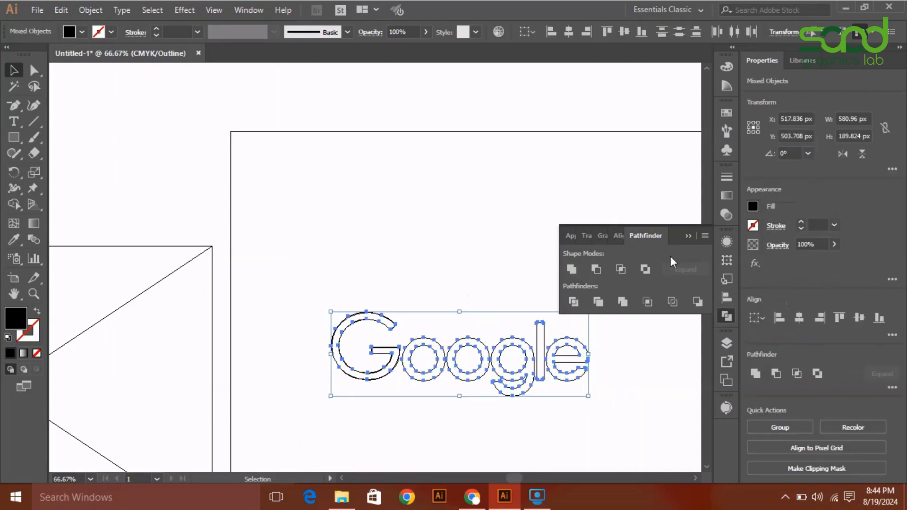
{"action": "left_click", "coordinate": [577, 274]}
{"action": "left_click", "coordinate": [403, 209]}
Ungroup the united letters of "Google" and return to Preview view.
{"action": "right_click", "coordinate": [408, 352]}
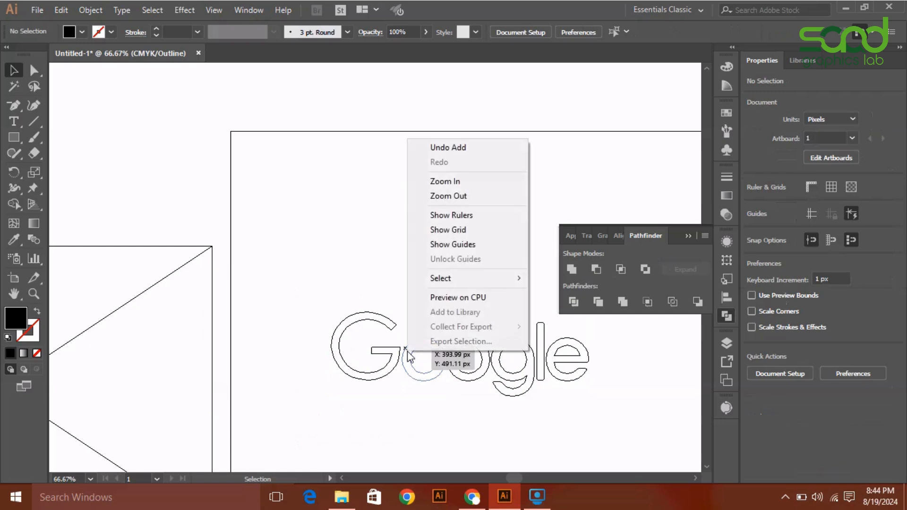
{"action": "left_click", "coordinate": [355, 336]}
{"action": "right_click", "coordinate": [354, 335]}
{"action": "left_click", "coordinate": [391, 233]}
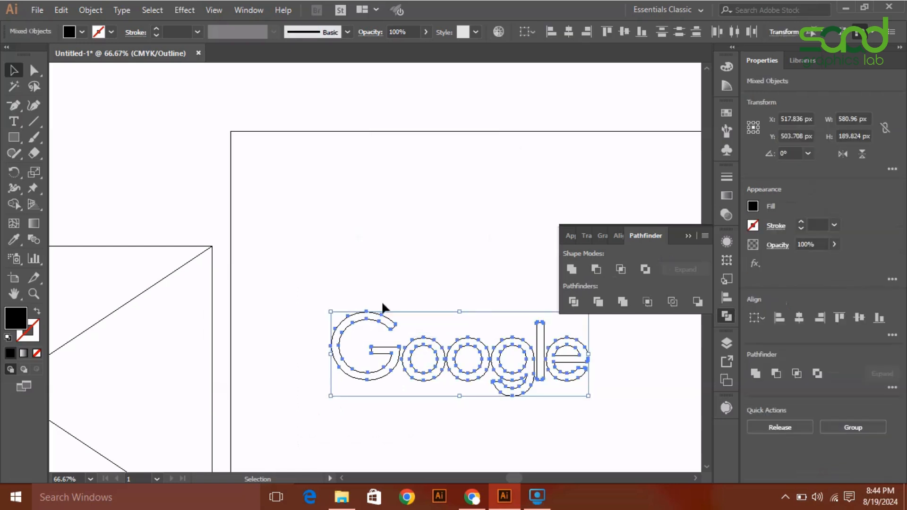
{"action": "left_click", "coordinate": [382, 302]}
{"action": "key", "text": "ctrl+y"}
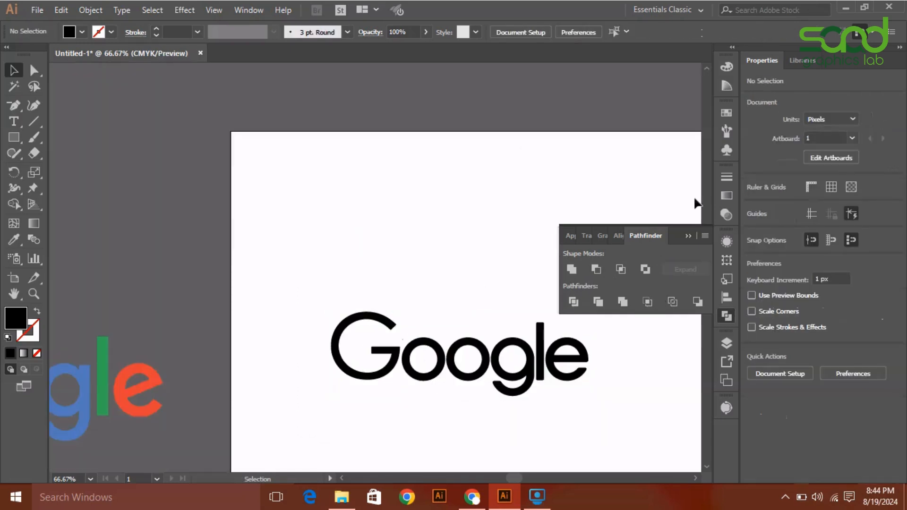
{"action": "left_click", "coordinate": [693, 233]}
Slide the letters "oogle" closer towards the G so that neighbouring letters overlap each other.
{"action": "key", "text": "space"}
{"action": "left_click_drag", "start_coordinate": [627, 346], "coordinate": [533, 272]}
{"action": "key", "text": "ctrl+plus"}
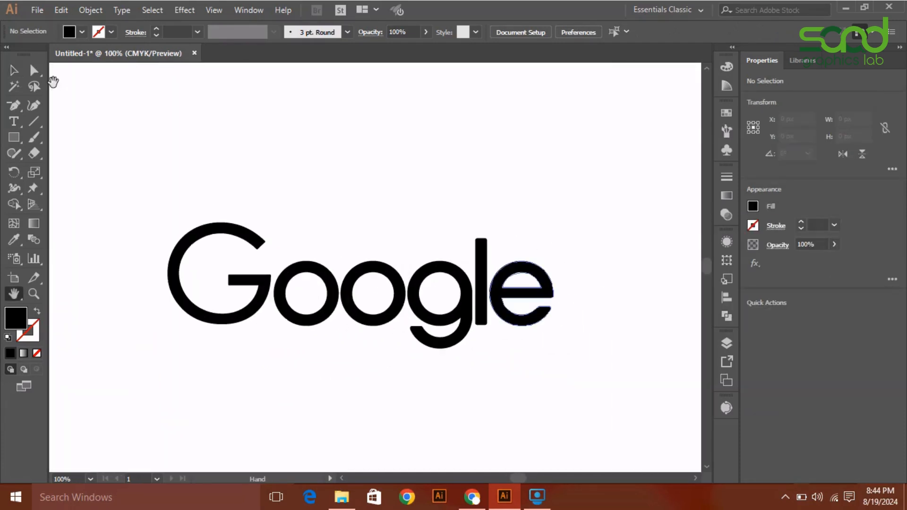
{"action": "left_click", "coordinate": [14, 71]}
{"action": "left_click_drag", "start_coordinate": [298, 319], "coordinate": [336, 316]}
{"action": "left_click_drag", "start_coordinate": [437, 316], "coordinate": [393, 317]}
{"action": "key", "text": "ctrl+z"}
{"action": "left_click_drag", "start_coordinate": [487, 283], "coordinate": [436, 284]}
{"action": "left_click_drag", "start_coordinate": [496, 320], "coordinate": [428, 319]}
{"action": "left_click", "coordinate": [297, 285]}
In Outline view, reposition the l against the g's outer edge and the e overlapping the l, then return to Preview.
{"action": "key", "text": "ctrl+y"}
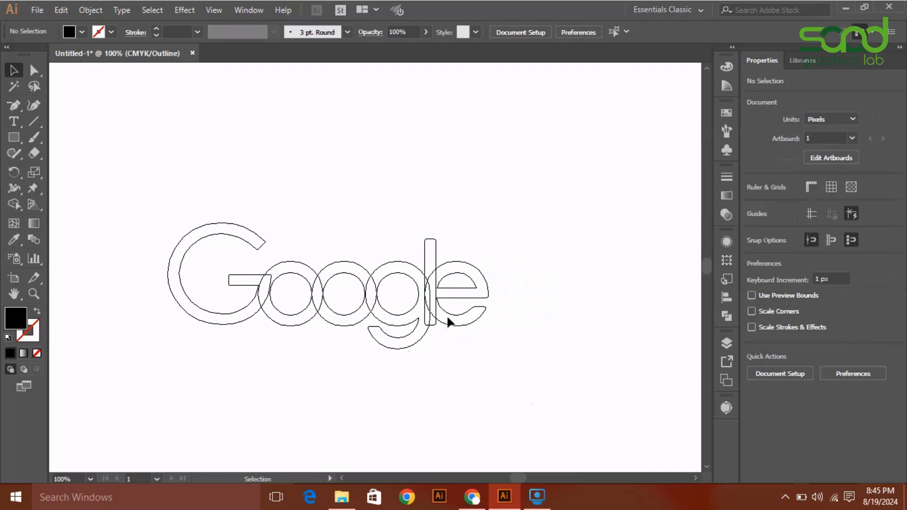
{"action": "left_click_drag", "start_coordinate": [447, 315], "coordinate": [496, 315]}
{"action": "key", "text": "ctrl+z"}
{"action": "key", "text": "ctrl+z"}
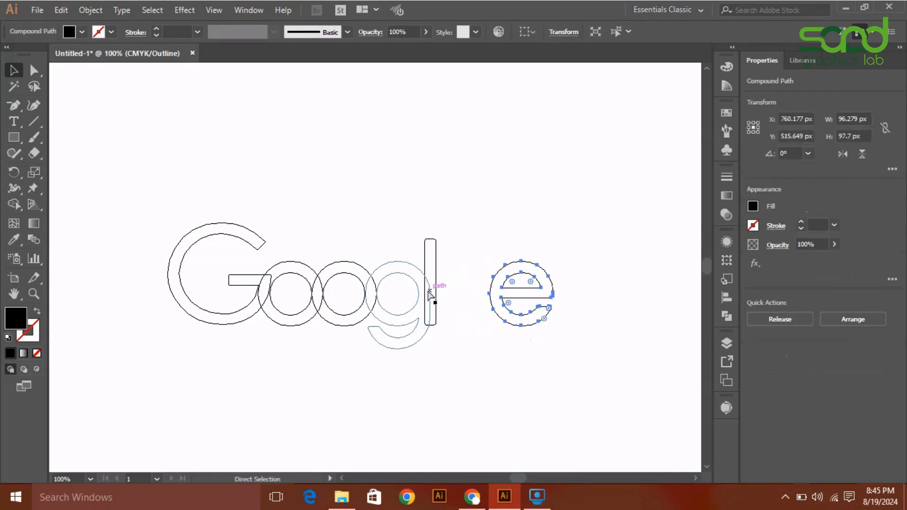
{"action": "left_click_drag", "start_coordinate": [429, 292], "coordinate": [441, 301]}
{"action": "left_click", "coordinate": [438, 304]}
{"action": "left_click", "coordinate": [461, 313]}
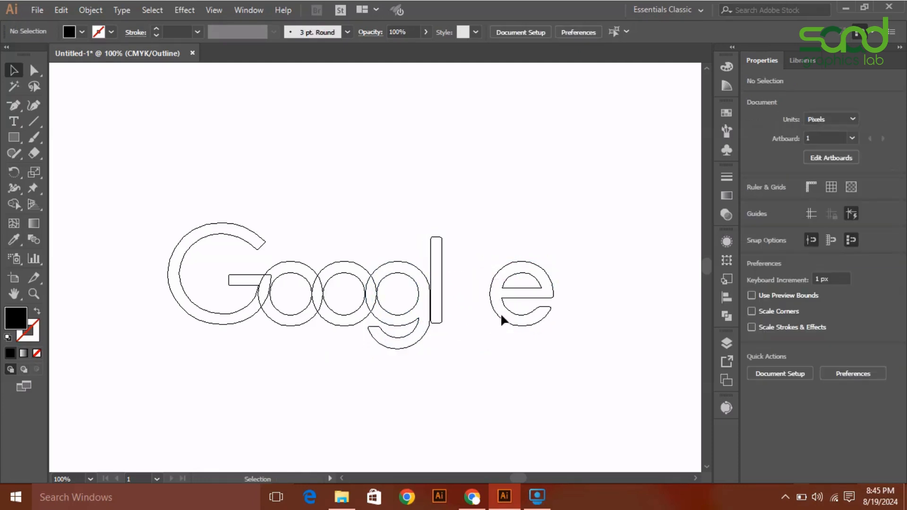
{"action": "left_click_drag", "start_coordinate": [499, 312], "coordinate": [458, 310]}
{"action": "left_click", "coordinate": [543, 387]}
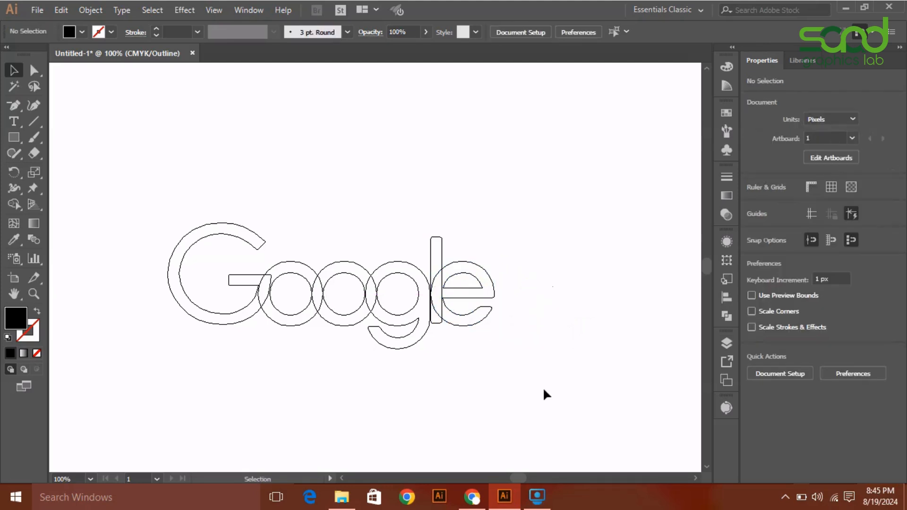
{"action": "key", "text": "ctrl+y"}
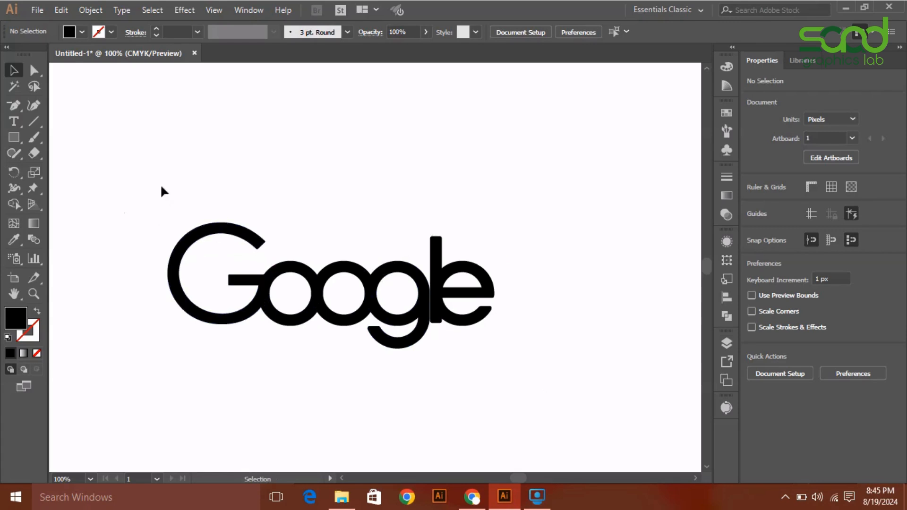
Split the overlapping letters with Pathfinder Divide and ungroup the resulting pieces.
{"action": "left_click_drag", "start_coordinate": [160, 187], "coordinate": [524, 342]}
{"action": "left_click", "coordinate": [727, 316]}
{"action": "left_click", "coordinate": [573, 302]}
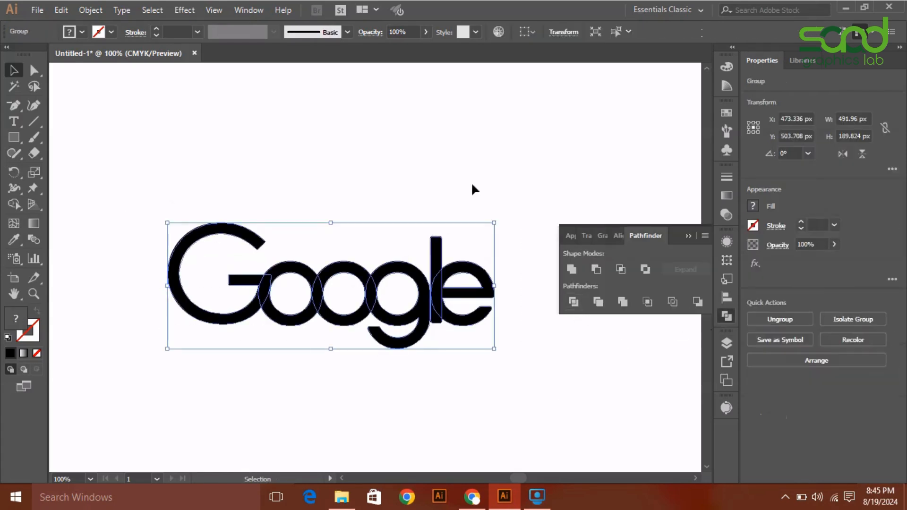
{"action": "left_click", "coordinate": [472, 182]}
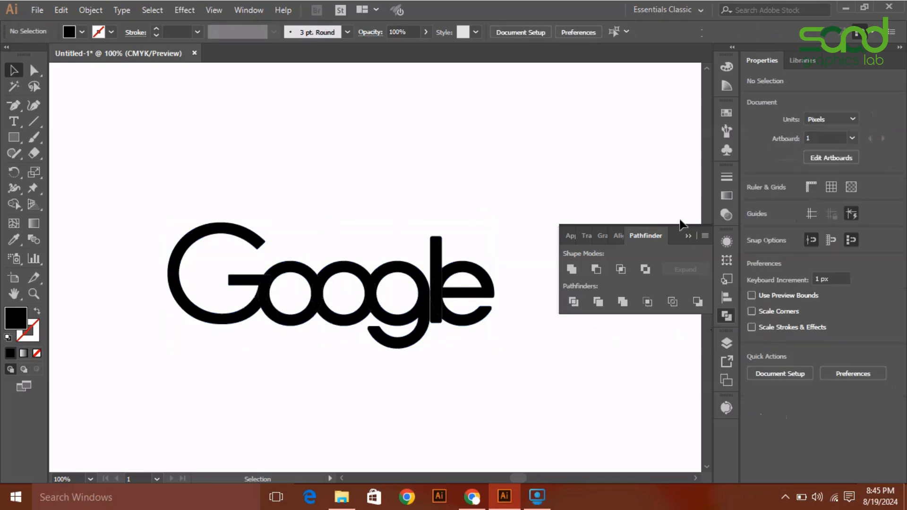
{"action": "left_click", "coordinate": [685, 233]}
{"action": "left_click", "coordinate": [279, 295]}
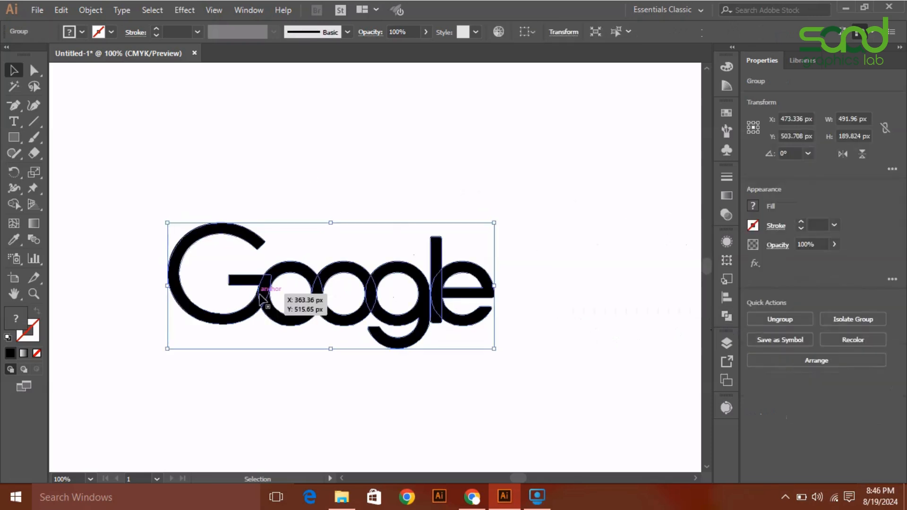
{"action": "right_click", "coordinate": [291, 297]}
{"action": "left_click", "coordinate": [338, 197]}
{"action": "left_click", "coordinate": [339, 197]}
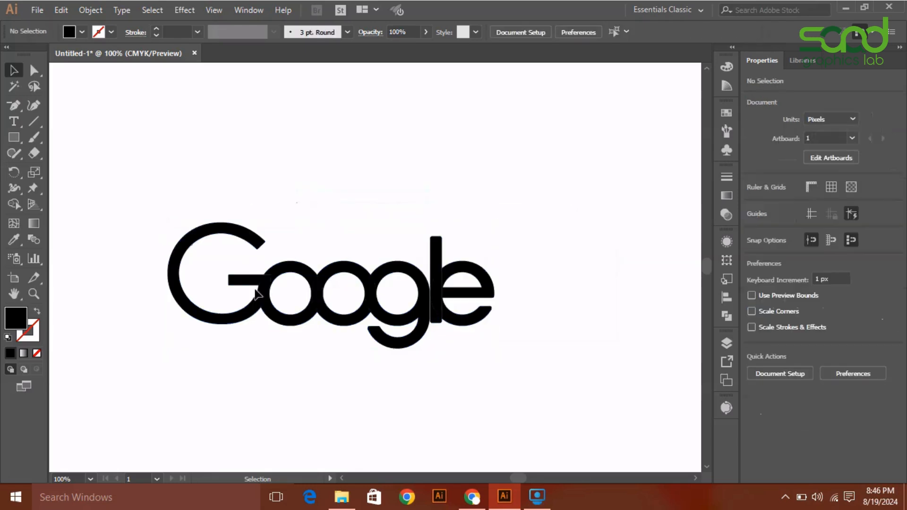
Apply a 4 px Offset Path with round joins to the four overlap pieces between G-o, o-o, o-g and l-e.
{"action": "left_click", "coordinate": [263, 291]}
{"action": "left_click", "coordinate": [320, 296], "text": "shift"}
{"action": "left_click", "coordinate": [371, 294], "text": "shift"}
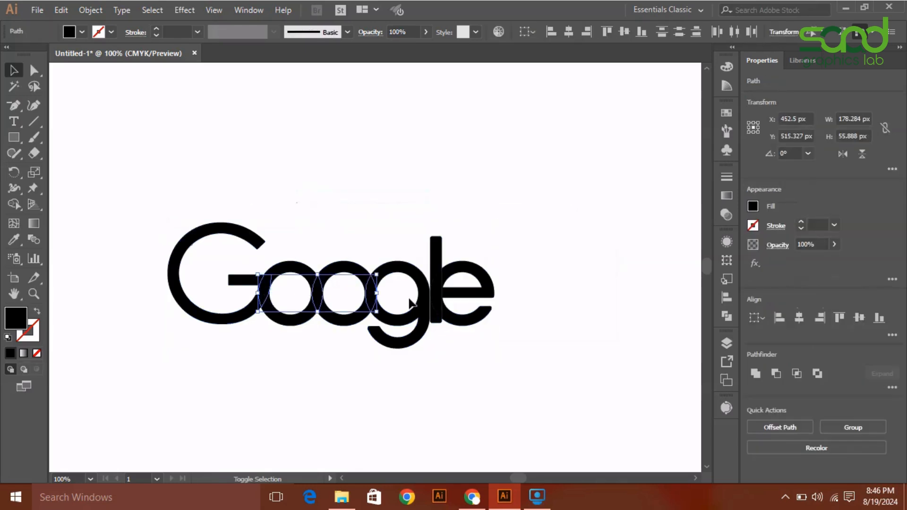
{"action": "left_click", "coordinate": [437, 293], "text": "shift"}
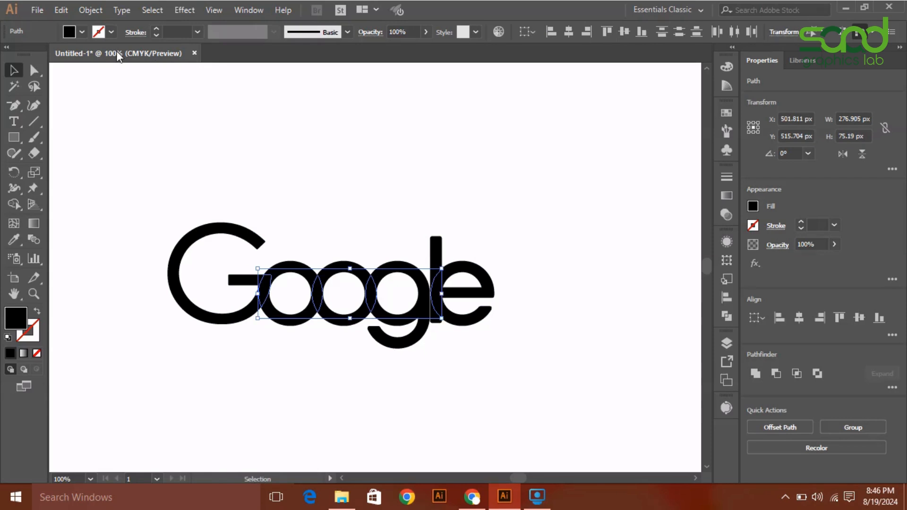
{"action": "left_click", "coordinate": [38, 8]}
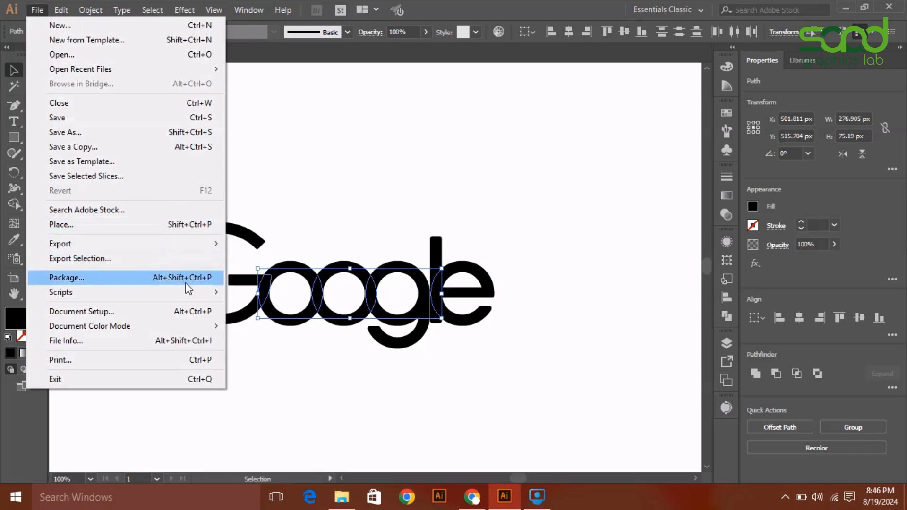
{"action": "mouse_move", "coordinate": [91, 10]}
{"action": "mouse_move", "coordinate": [238, 297]}
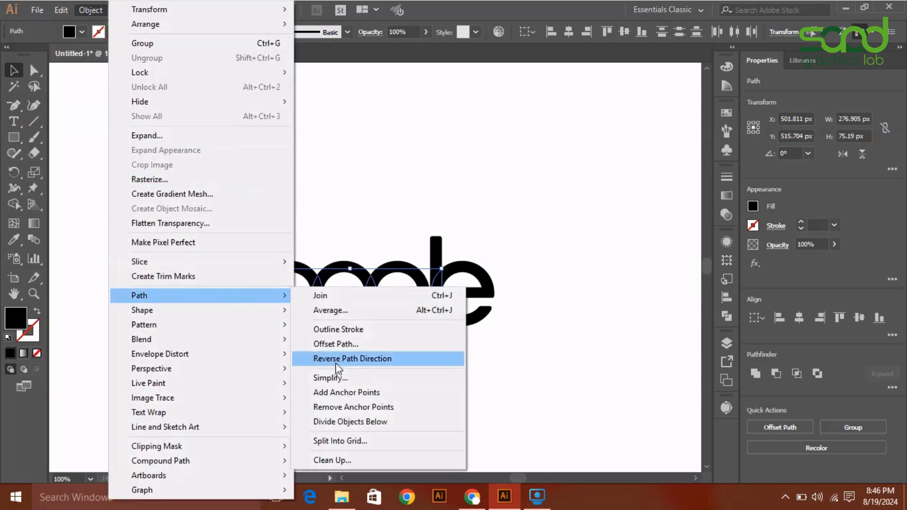
{"action": "left_click", "coordinate": [329, 344]}
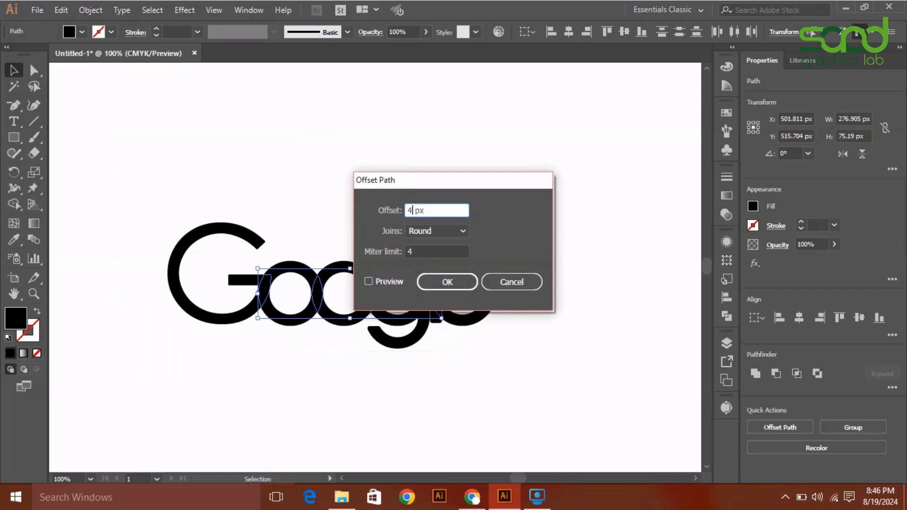
{"action": "left_click", "coordinate": [448, 281]}
{"action": "left_click", "coordinate": [308, 208]}
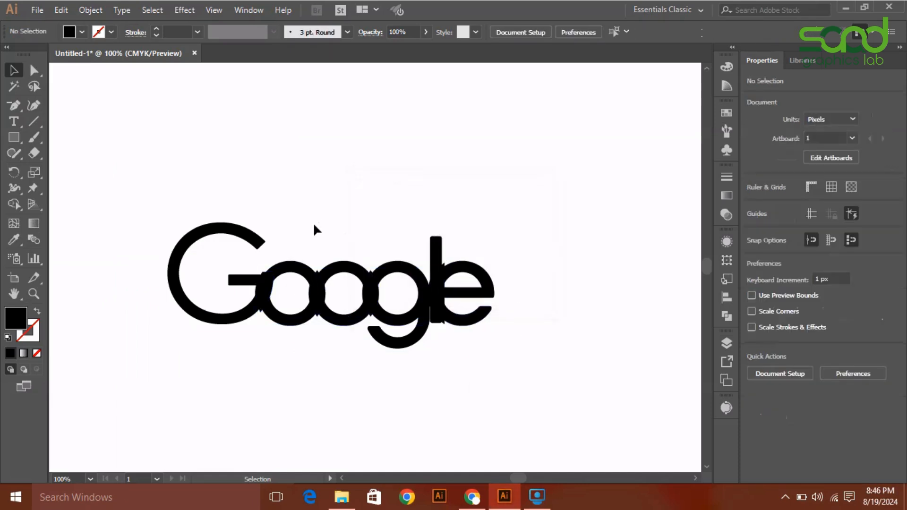
{"action": "key", "text": "ctrl+y"}
{"action": "key", "text": "ctrl+y"}
Try to merge the pieces at the overlap of the G and the first o with Shape Builder and undo it.
{"action": "left_click_drag", "start_coordinate": [93, 185], "coordinate": [532, 331]}
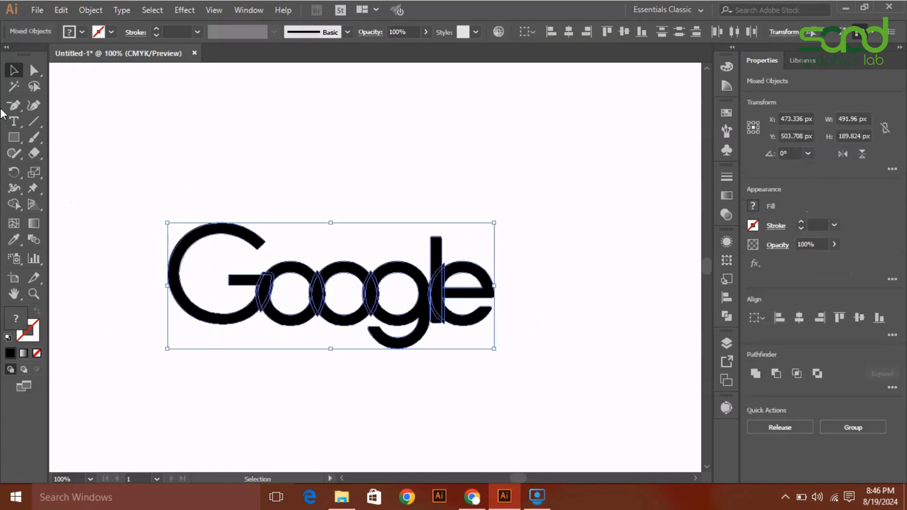
{"action": "left_click", "coordinate": [14, 202]}
{"action": "key", "text": "ctrl+plus"}
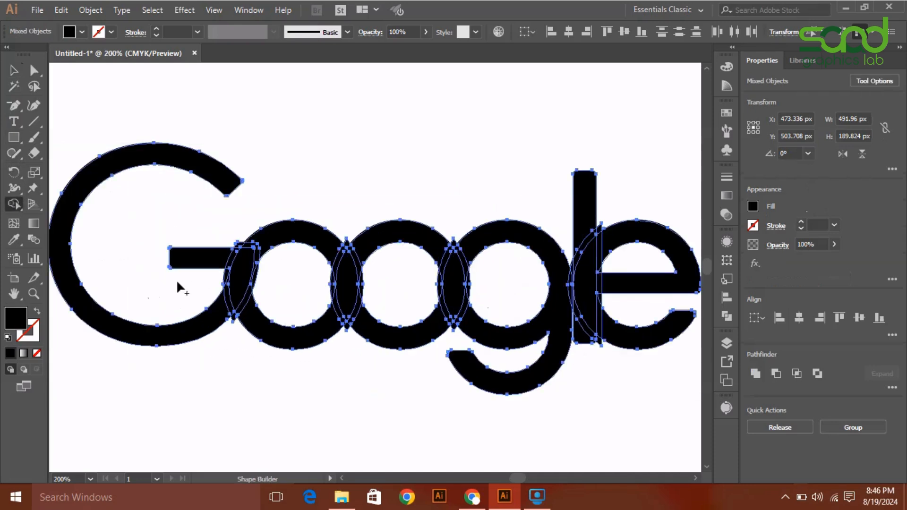
{"action": "left_click_drag", "start_coordinate": [238, 313], "coordinate": [272, 265]}
{"action": "key", "text": "ctrl+z"}
Try Shape Builder with the fill set to None on the strip between the G and the first o, and drop the attempt.
{"action": "left_click", "coordinate": [82, 33]}
{"action": "left_click", "coordinate": [9, 54]}
{"action": "left_click", "coordinate": [227, 321]}
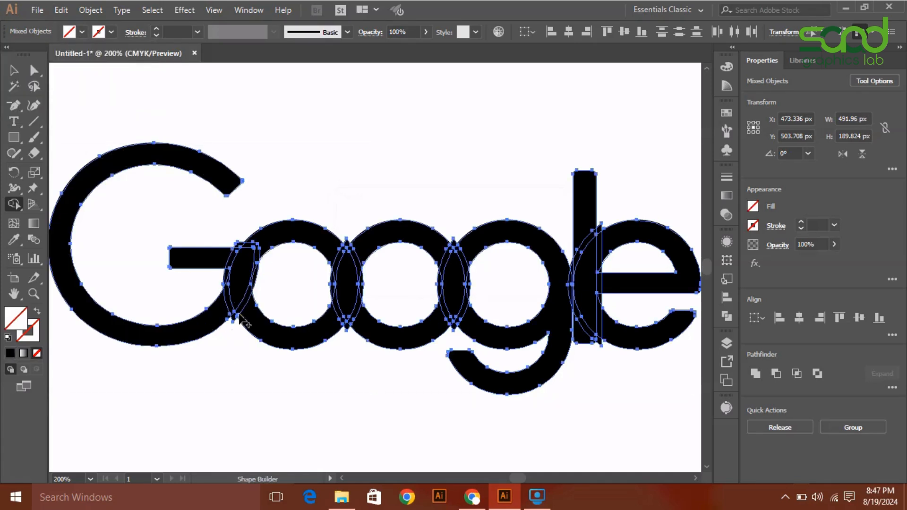
{"action": "left_click_drag", "start_coordinate": [237, 314], "coordinate": [263, 273]}
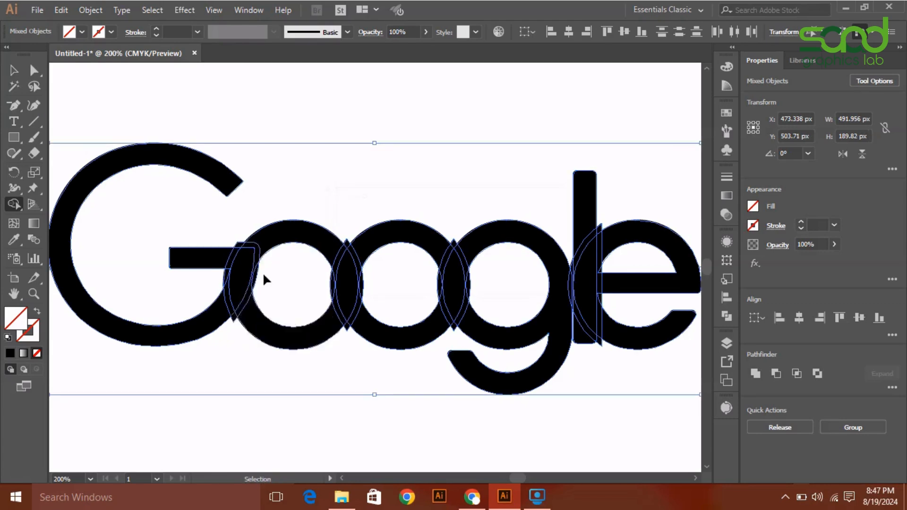
{"action": "key", "text": "ctrl+shift+a"}
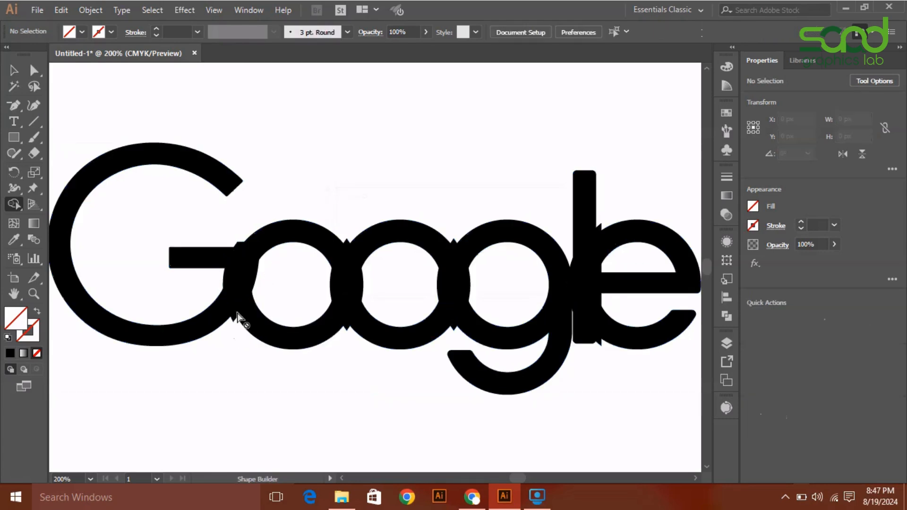
Select all the letter pieces, set the fill to None and cut the gap between the G and the first o with Shape Builder.
{"action": "left_click", "coordinate": [13, 70]}
{"action": "left_click_drag", "start_coordinate": [76, 94], "coordinate": [667, 415]}
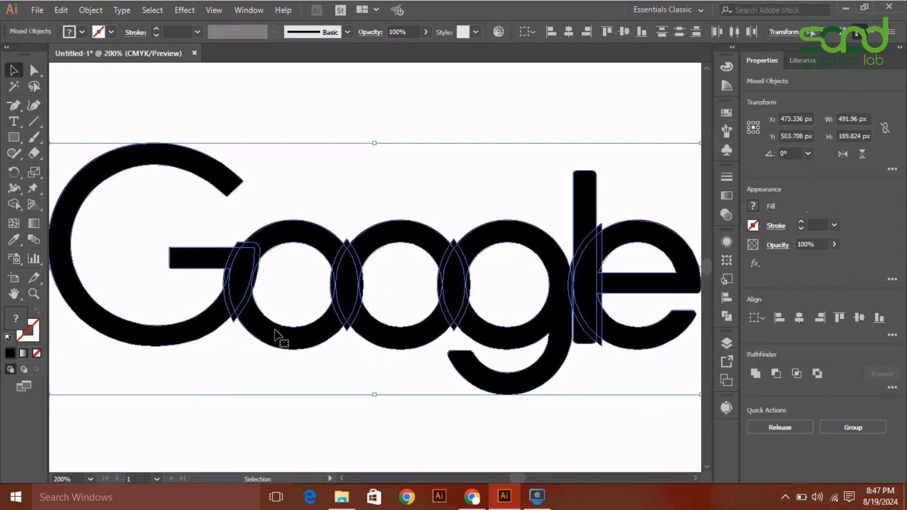
{"action": "left_click", "coordinate": [10, 204]}
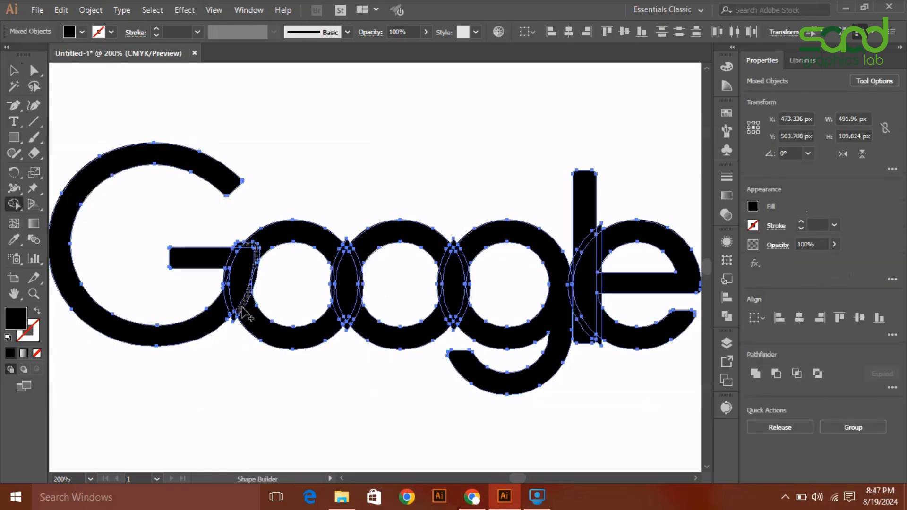
{"action": "left_click", "coordinate": [228, 322]}
{"action": "left_click", "coordinate": [80, 32]}
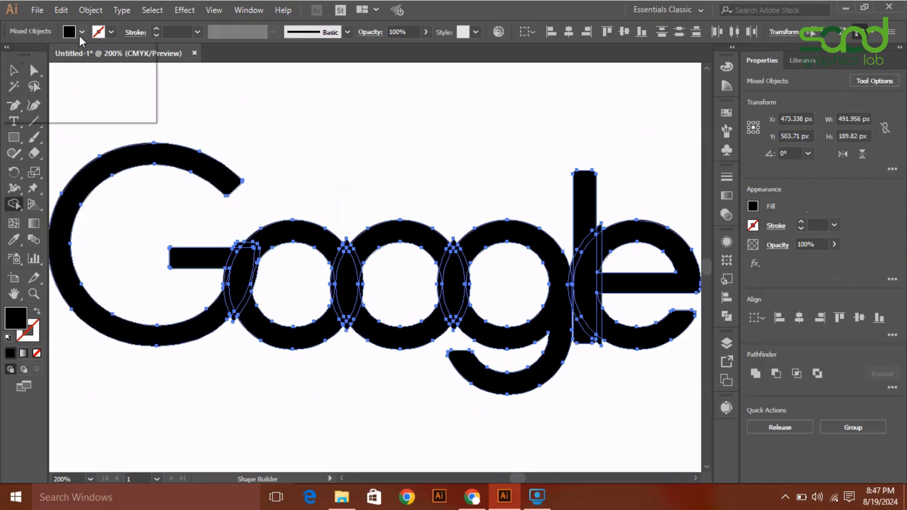
{"action": "left_click", "coordinate": [9, 56]}
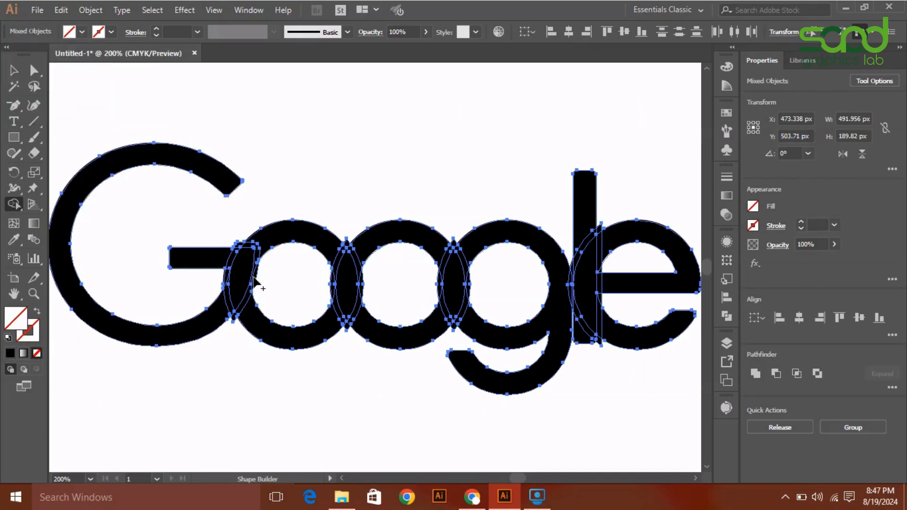
{"action": "left_click", "coordinate": [245, 299]}
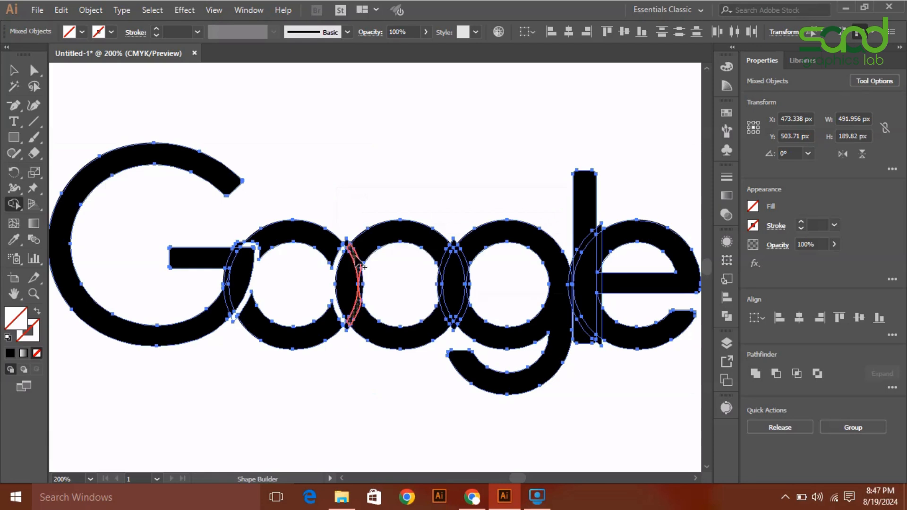
Try to cut the strip at the overlap of the first and second o with Shape Builder and undo it.
{"action": "left_click", "coordinate": [359, 284]}
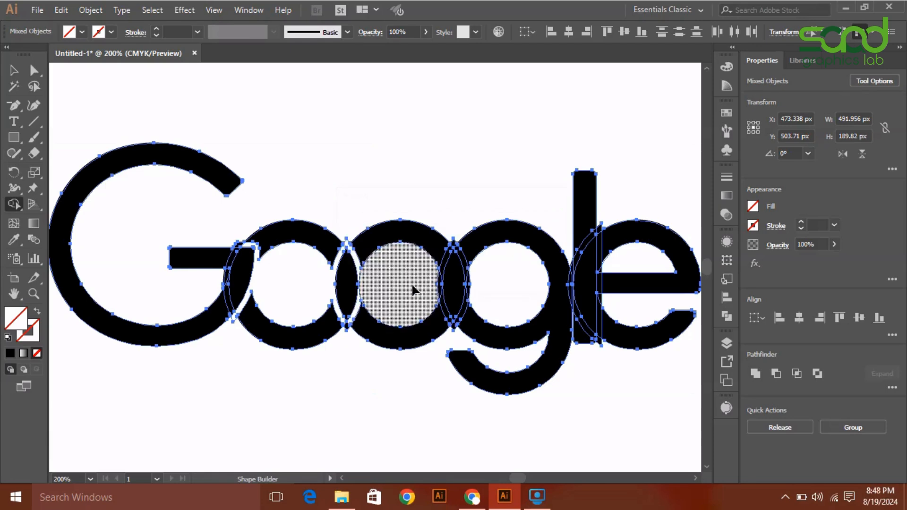
{"action": "key", "text": "ctrl+z"}
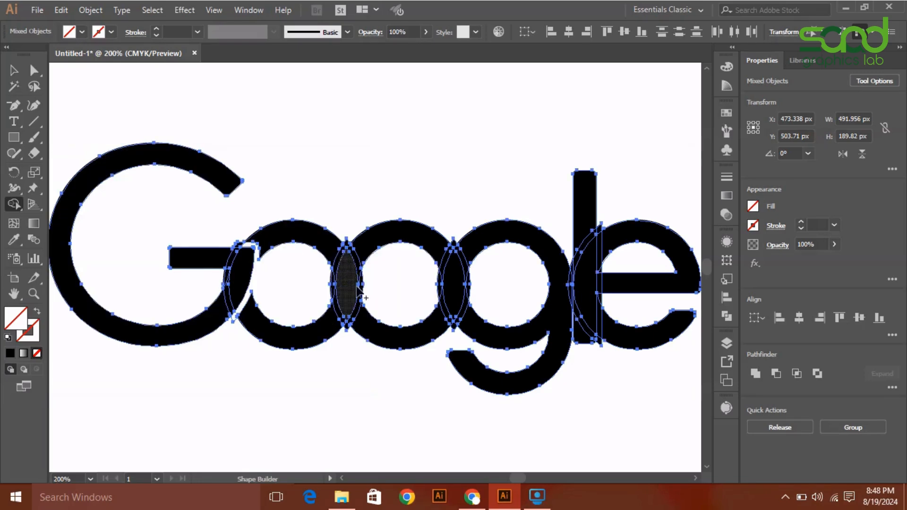
{"action": "left_click_drag", "start_coordinate": [368, 282], "coordinate": [356, 257]}
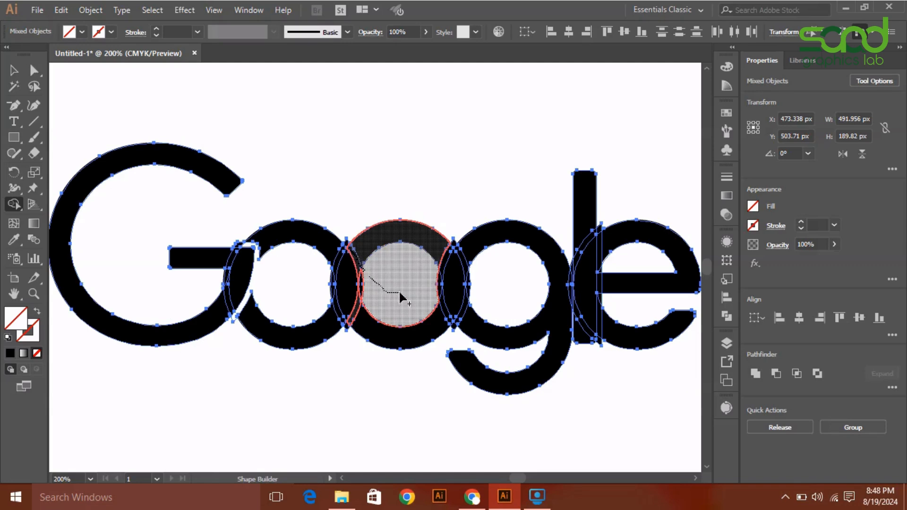
{"action": "mouse_move", "coordinate": [400, 293]}
{"action": "left_mouse_down"}
{"action": "mouse_move", "coordinate": [333, 246]}
{"action": "mouse_move", "coordinate": [456, 388]}
{"action": "mouse_move", "coordinate": [30, 294]}
{"action": "mouse_move", "coordinate": [460, 386]}
{"action": "mouse_move", "coordinate": [354, 416]}
{"action": "left_mouse_up"}
{"action": "key", "text": "space"}
{"action": "key", "text": "ctrl+minus"}
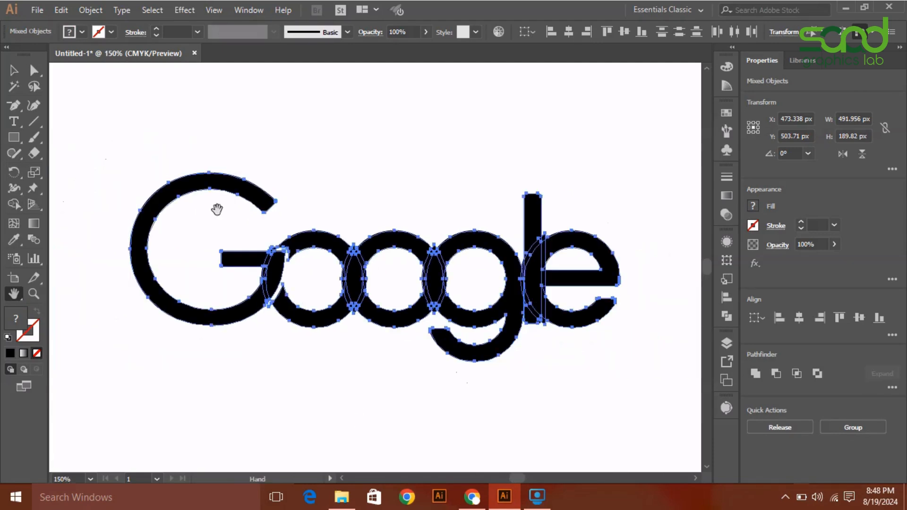
{"action": "key", "text": "ctrl+plus"}
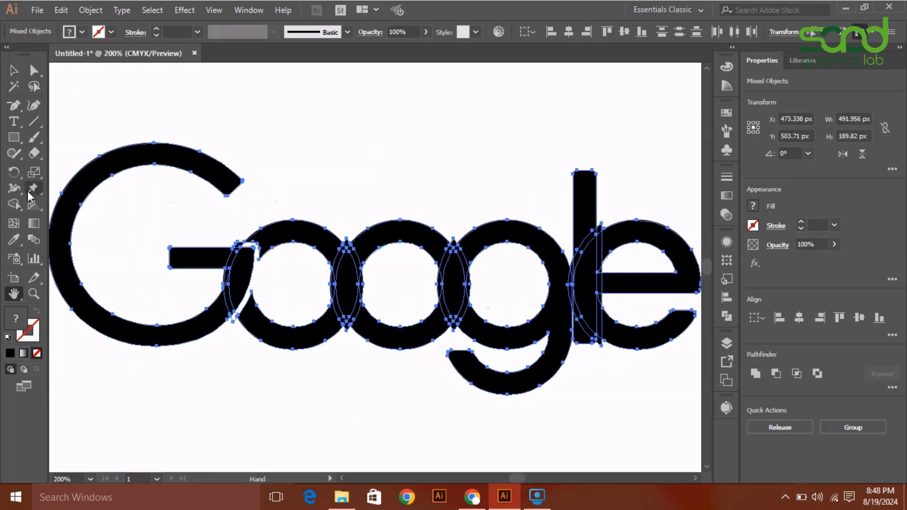
Cut the offset gaps between the two o's and between the second o and the g with Shape Builder.
{"action": "left_click", "coordinate": [14, 204]}
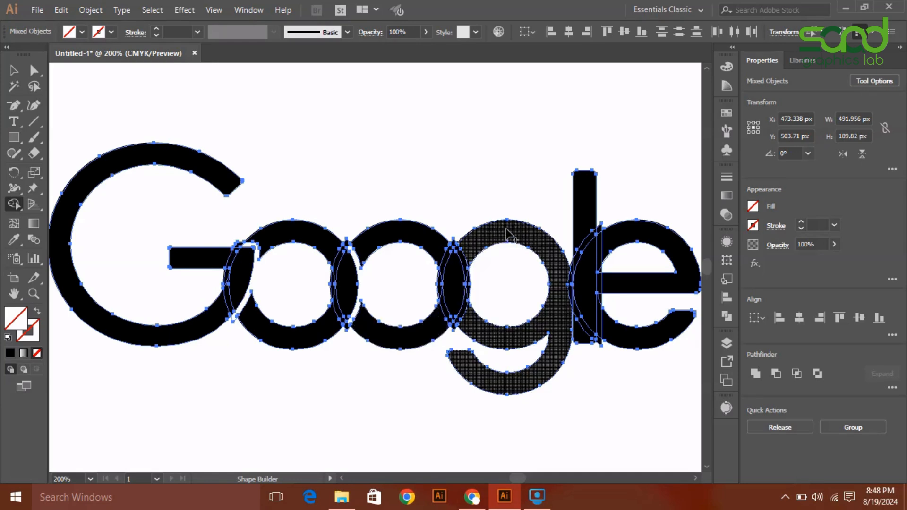
{"action": "mouse_move", "coordinate": [439, 288]}
{"action": "left_mouse_down"}
{"action": "mouse_move", "coordinate": [417, 289]}
{"action": "mouse_move", "coordinate": [489, 289]}
{"action": "left_mouse_up"}
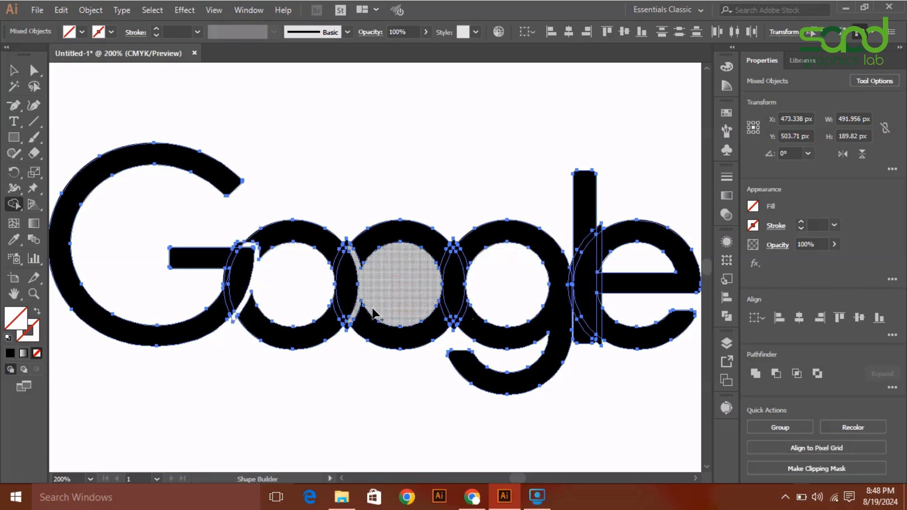
{"action": "left_click_drag", "start_coordinate": [232, 287], "coordinate": [226, 282]}
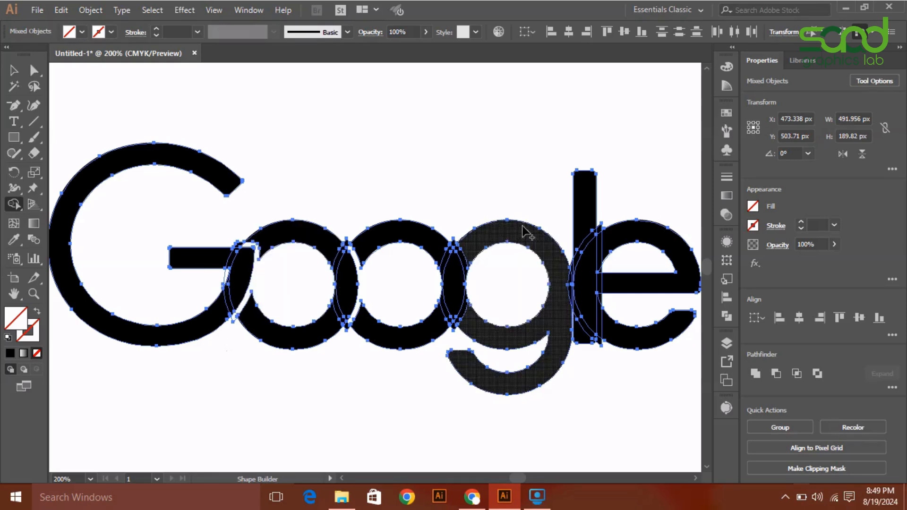
{"action": "mouse_move", "coordinate": [473, 298]}
{"action": "left_mouse_down"}
{"action": "mouse_move", "coordinate": [454, 309]}
{"action": "mouse_move", "coordinate": [447, 329]}
{"action": "left_mouse_up"}
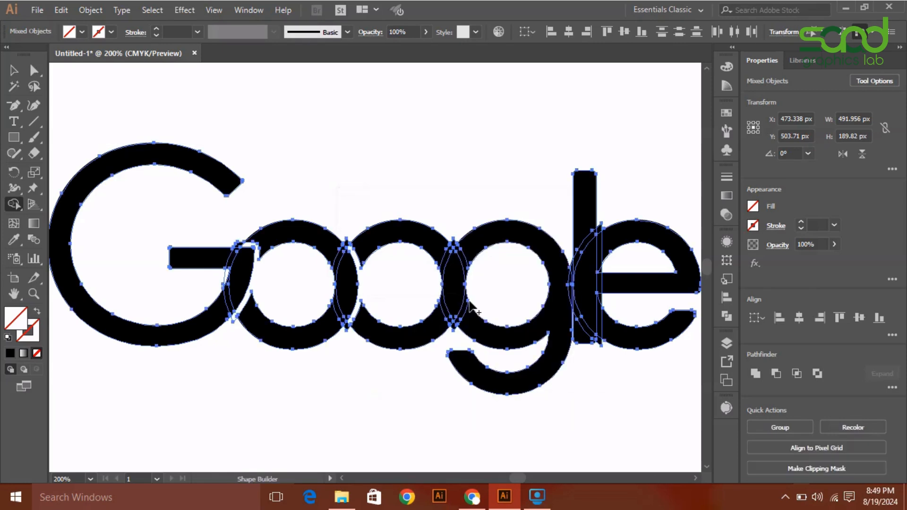
{"action": "left_click", "coordinate": [447, 332]}
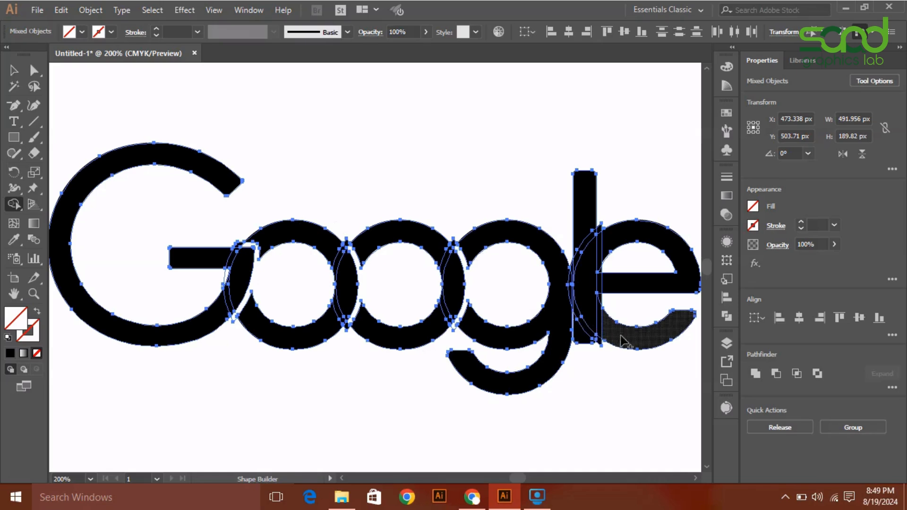
Cut the offset gap between the l and the e with Shape Builder and deselect the letters.
{"action": "mouse_move", "coordinate": [576, 309]}
{"action": "left_mouse_down"}
{"action": "mouse_move", "coordinate": [595, 343]}
{"action": "mouse_move", "coordinate": [569, 308]}
{"action": "left_mouse_up"}
{"action": "key", "text": "ctrl+z"}
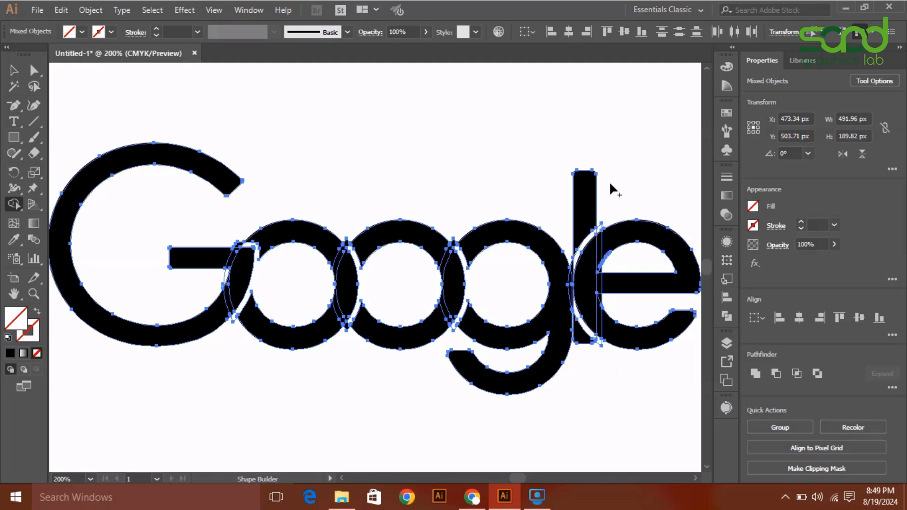
{"action": "key", "text": "v"}
{"action": "left_click", "coordinate": [209, 105]}
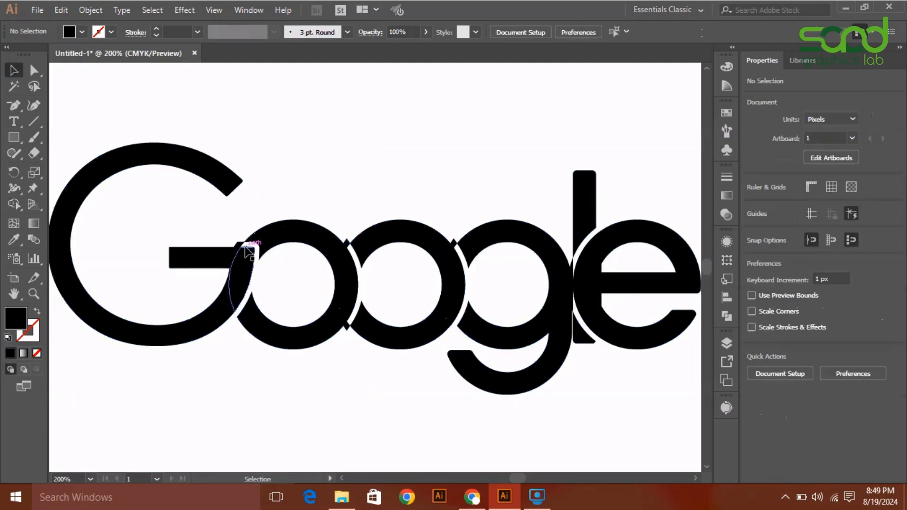
Reselect all the letters and remove the leftover spike at the top of the G-o overlap using Shape Builder with fill None.
{"action": "left_click_drag", "start_coordinate": [101, 91], "coordinate": [697, 312]}
{"action": "left_click", "coordinate": [14, 205]}
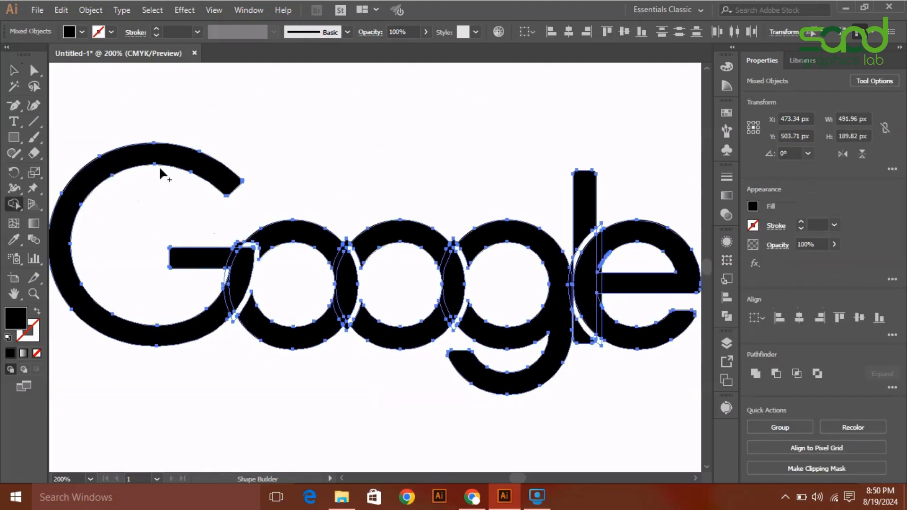
{"action": "left_click", "coordinate": [81, 31]}
{"action": "left_click", "coordinate": [8, 54]}
{"action": "left_click", "coordinate": [245, 243]}
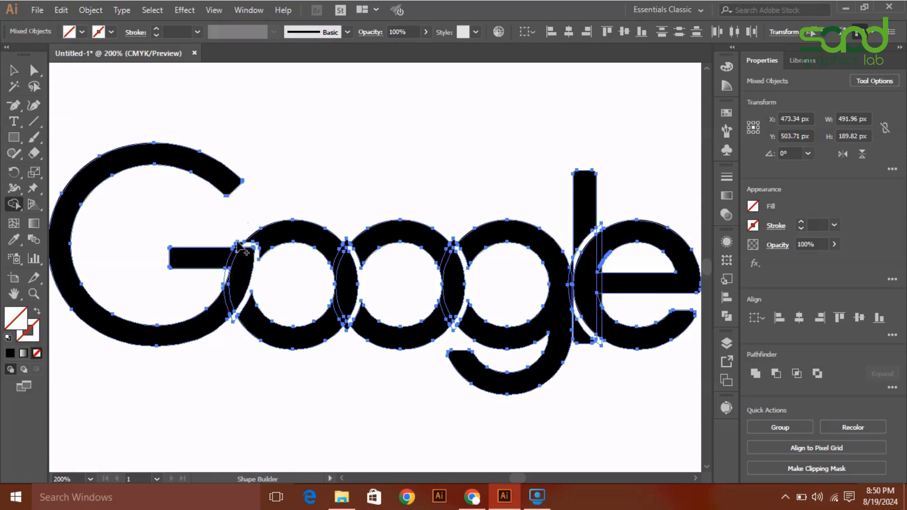
{"action": "key", "text": "a"}
{"action": "left_click", "coordinate": [189, 114]}
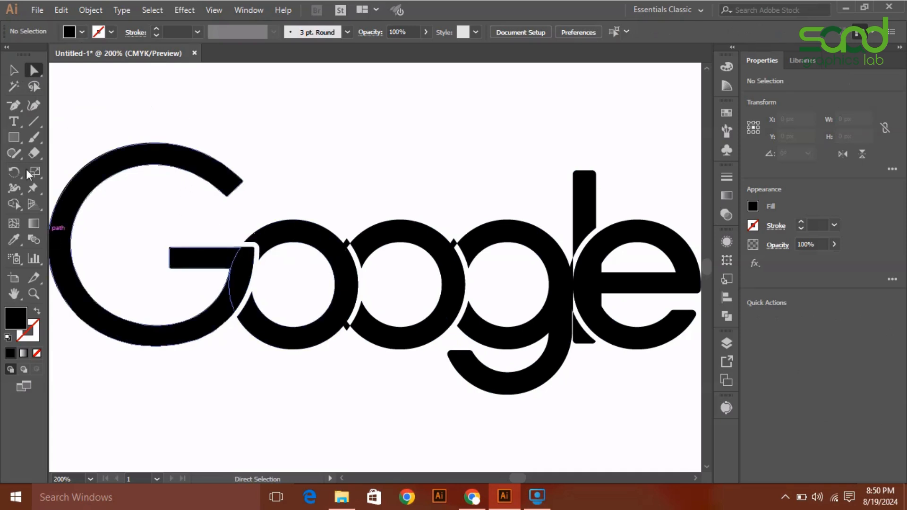
{"action": "left_click", "coordinate": [33, 105]}
{"action": "left_click", "coordinate": [242, 256]}
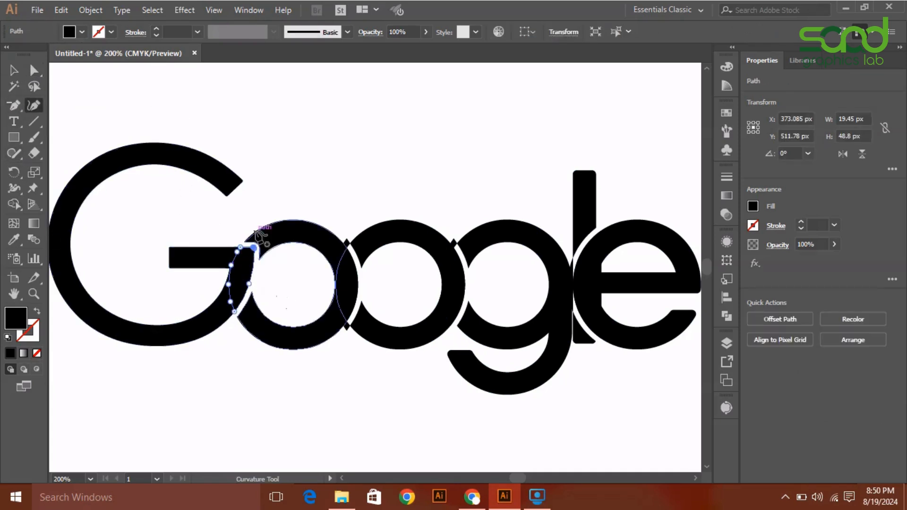
{"action": "left_click", "coordinate": [14, 71]}
{"action": "left_click", "coordinate": [242, 124]}
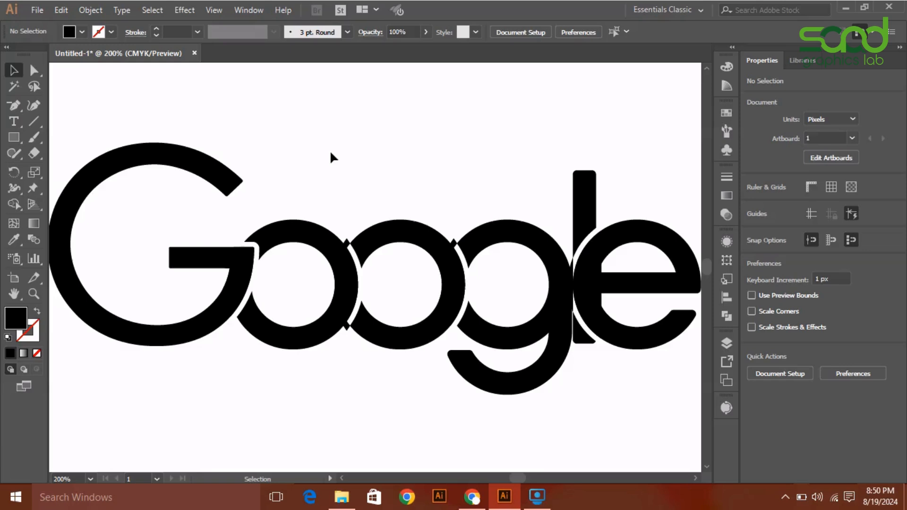
Compare the whole redesigned wordmark on the artboard with the coloured original logo beside it.
{"action": "key", "text": "ctrl+minus"}
{"action": "key", "text": "ctrl+minus"}
{"action": "key", "text": "ctrl+minus"}
{"action": "key", "text": "ctrl+minus"}
{"action": "key", "text": "ctrl+minus"}
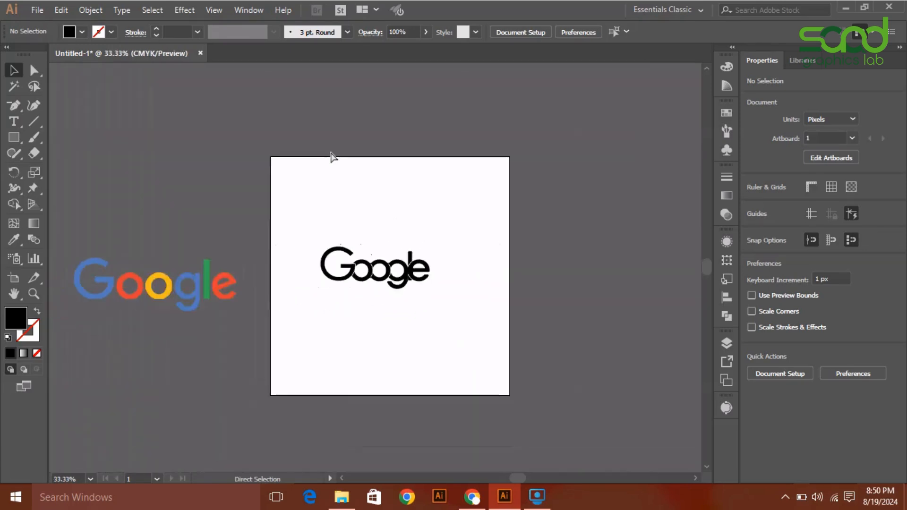
{"action": "key", "text": "ctrl+plus"}
{"action": "key", "text": "ctrl+plus"}
{"action": "key", "text": "ctrl+plus"}
{"action": "key", "text": "ctrl+plus"}
{"action": "key", "text": "ctrl+plus"}
Select all the letters and remove the leftover spikes at the o-o and o-g overlaps using Shape Builder with fill None.
{"action": "key", "text": "v"}
{"action": "left_click_drag", "start_coordinate": [118, 132], "coordinate": [577, 343]}
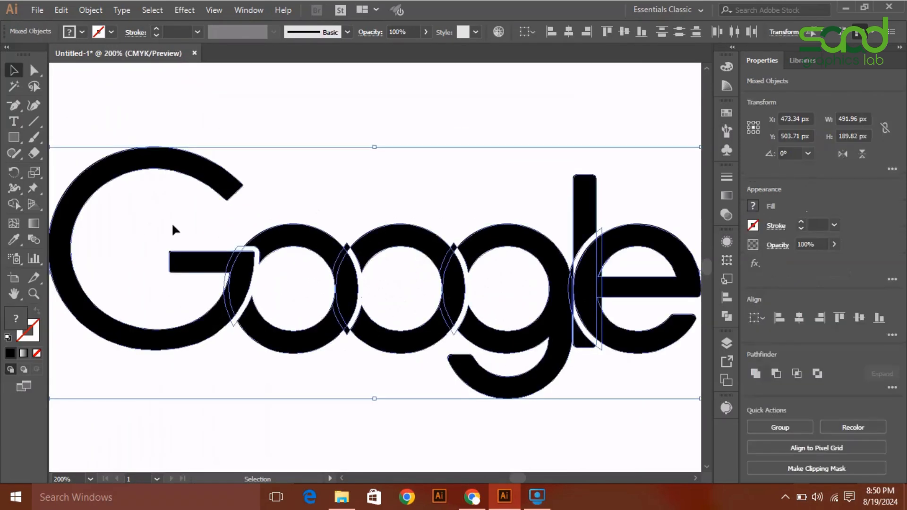
{"action": "left_click", "coordinate": [14, 204]}
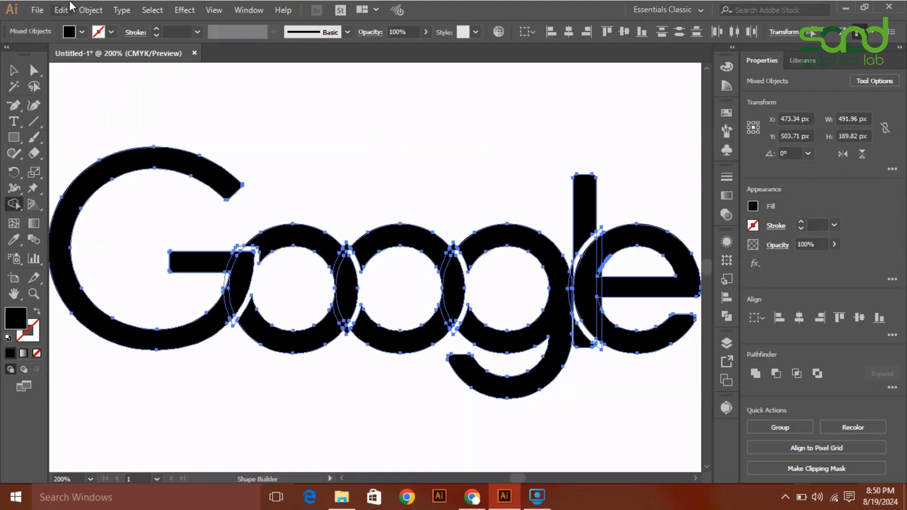
{"action": "left_click", "coordinate": [69, 32]}
{"action": "left_click", "coordinate": [9, 53]}
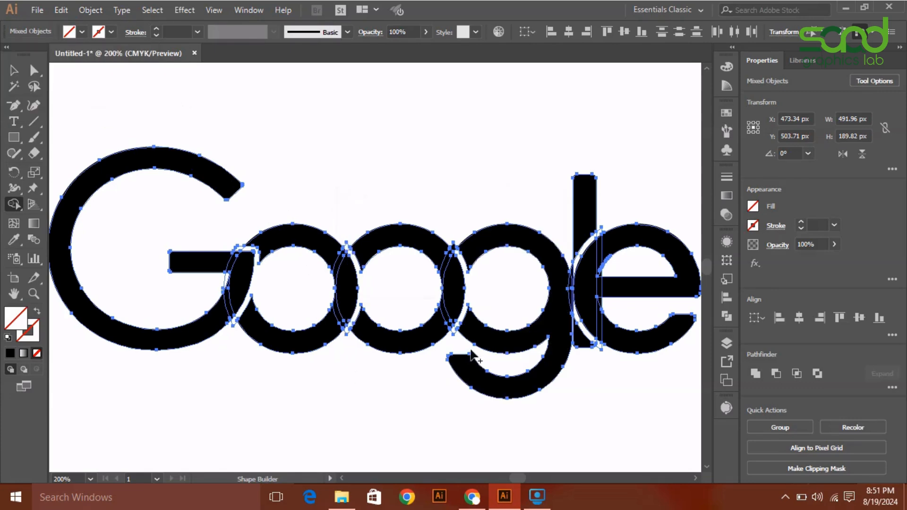
{"action": "left_click_drag", "start_coordinate": [447, 220], "coordinate": [457, 251]}
{"action": "left_click_drag", "start_coordinate": [452, 212], "coordinate": [452, 211]}
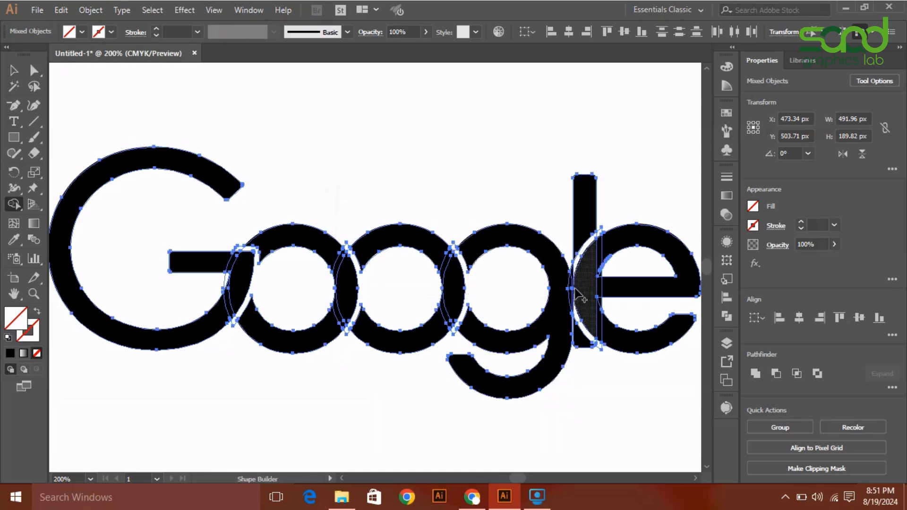
Inspect the deselected letter paths in Outline view and return to Preview.
{"action": "key", "text": "ctrl+y"}
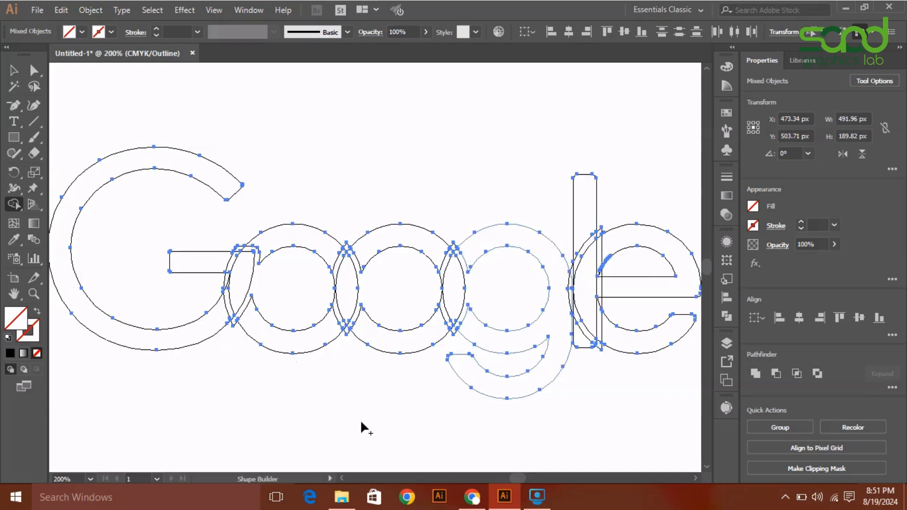
{"action": "left_click", "coordinate": [13, 70]}
{"action": "left_click", "coordinate": [285, 72]}
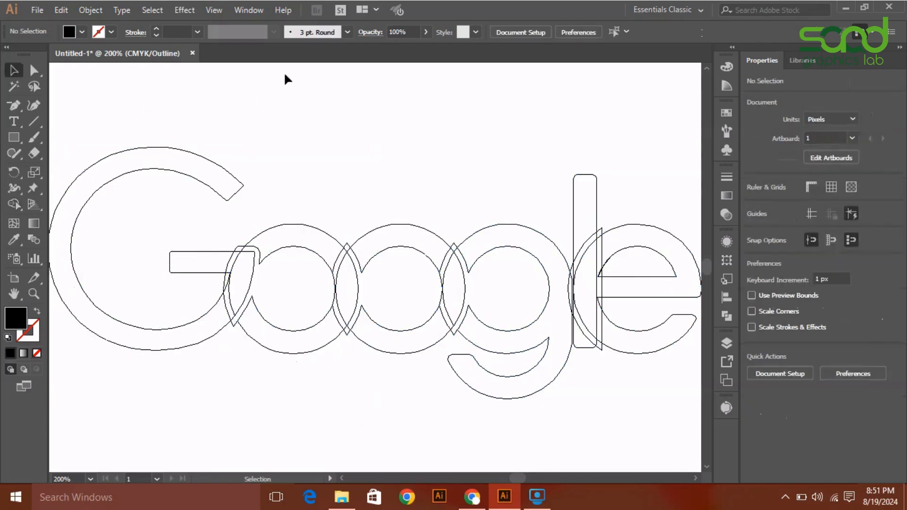
{"action": "key", "text": "ctrl+y"}
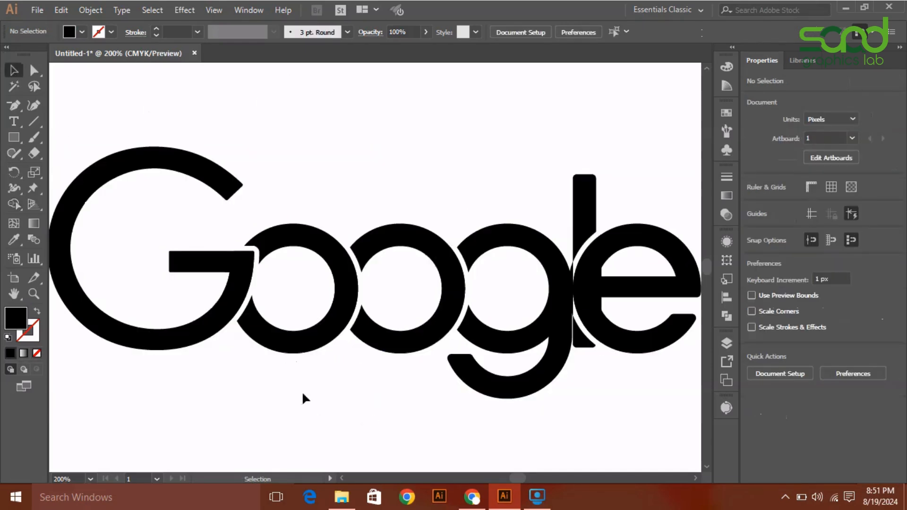
Select all the letters and remove the leftover spike at the g-l overlap using Shape Builder with fill None.
{"action": "left_click_drag", "start_coordinate": [85, 115], "coordinate": [469, 389]}
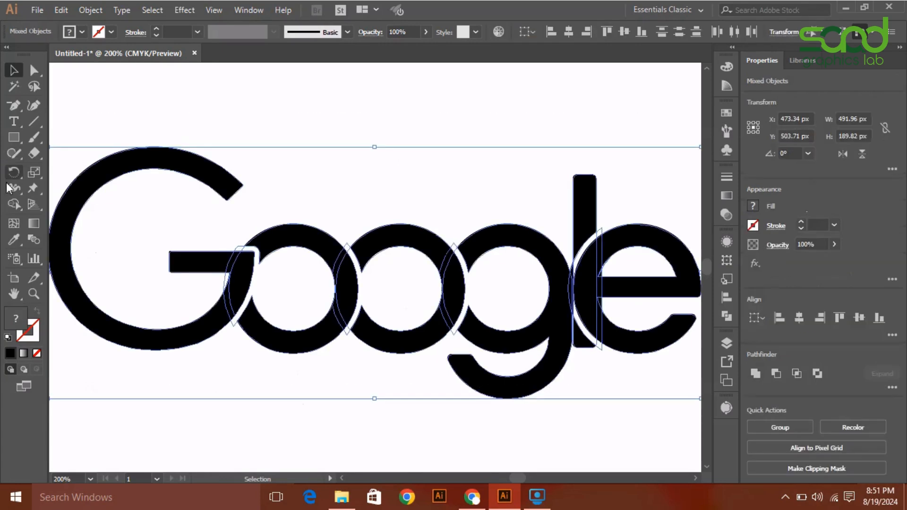
{"action": "left_click", "coordinate": [14, 204]}
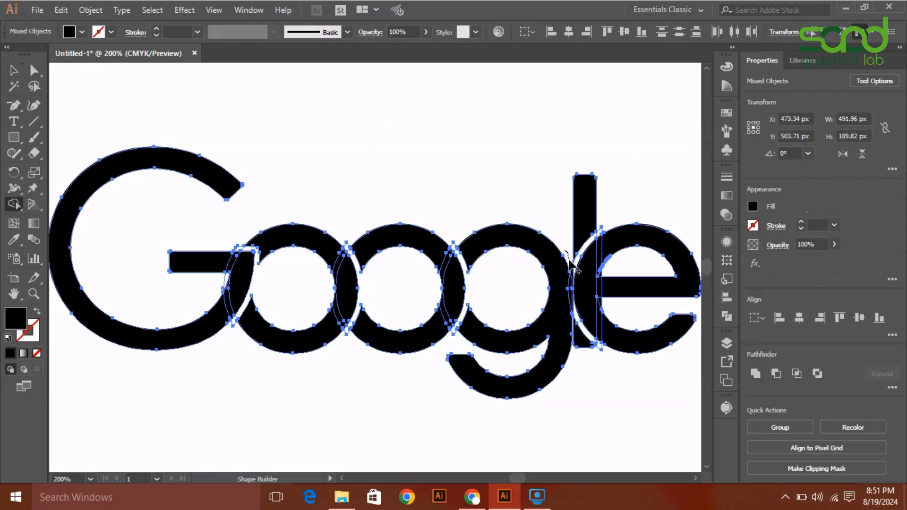
{"action": "key", "text": "v"}
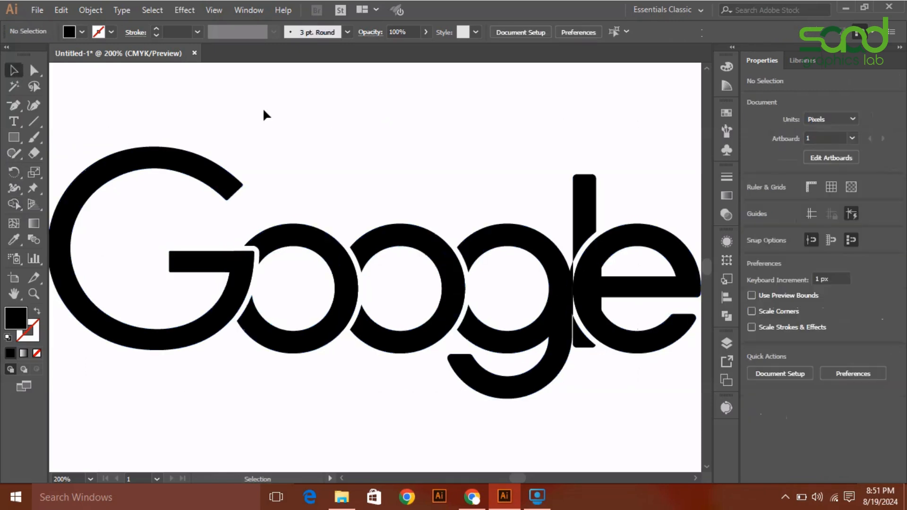
{"action": "left_click", "coordinate": [14, 205]}
{"action": "left_click", "coordinate": [82, 32]}
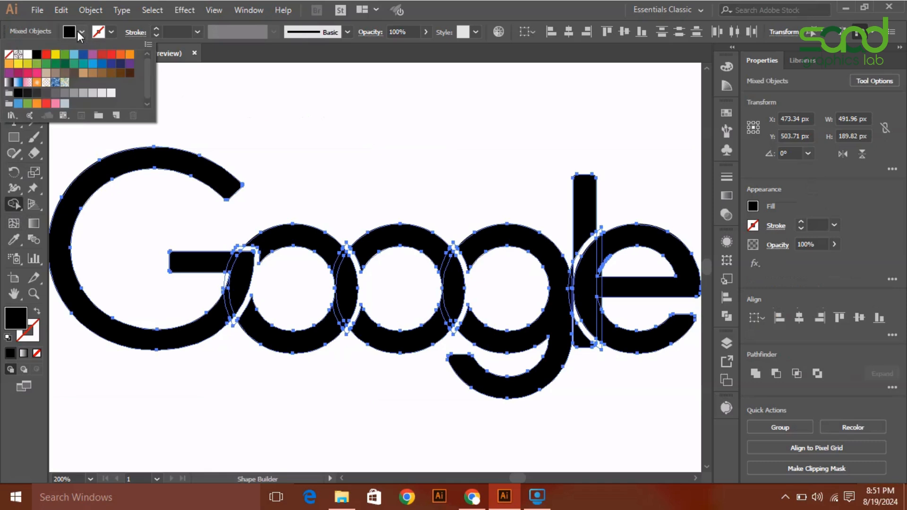
{"action": "left_click", "coordinate": [14, 55]}
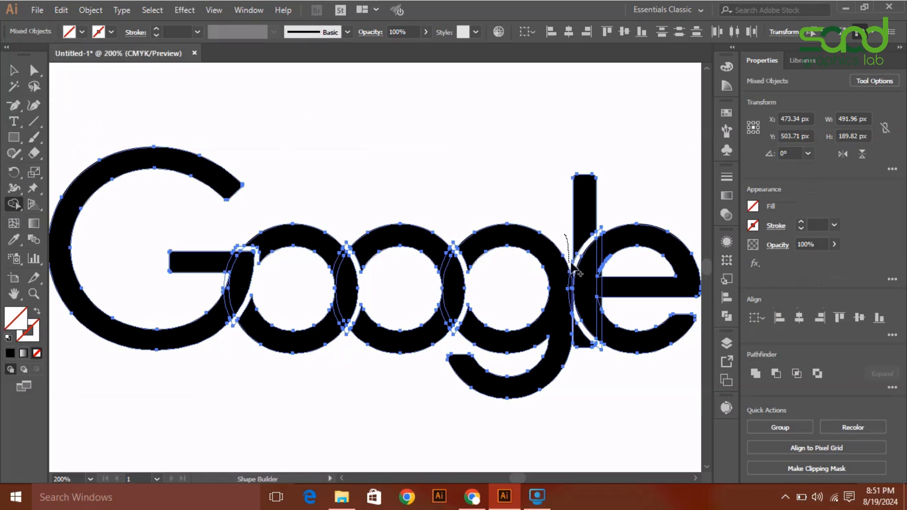
{"action": "key", "text": "v"}
{"action": "left_click", "coordinate": [173, 72]}
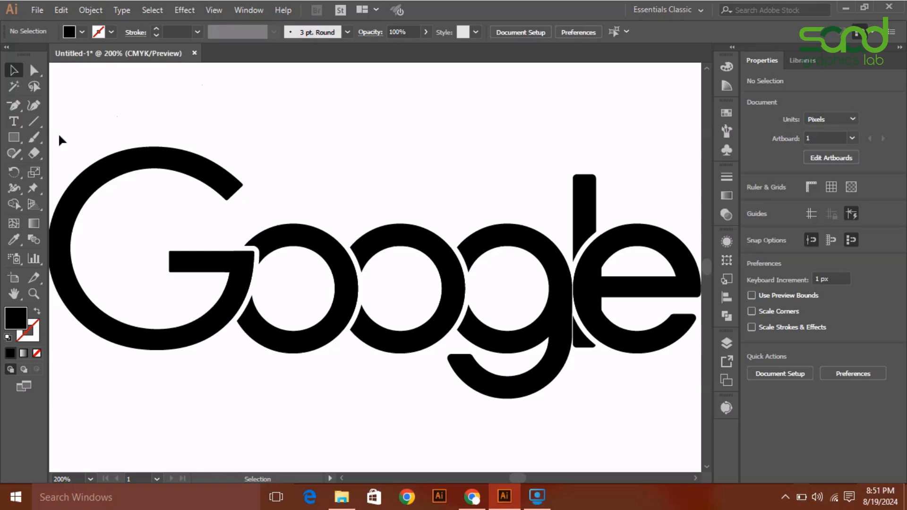
Reselect all the letters and remove the leftover slivers inside the openings of the e using Shape Builder with fill None.
{"action": "left_click_drag", "start_coordinate": [85, 123], "coordinate": [590, 374]}
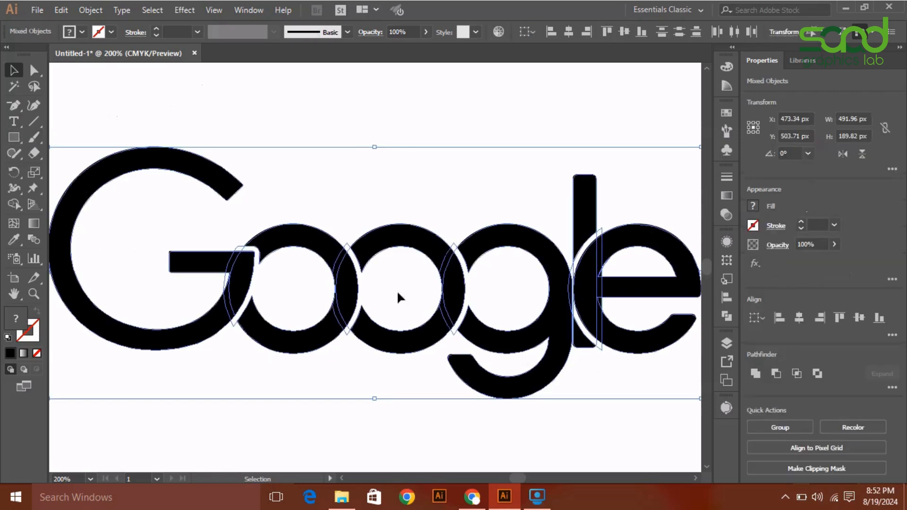
{"action": "left_click", "coordinate": [13, 206]}
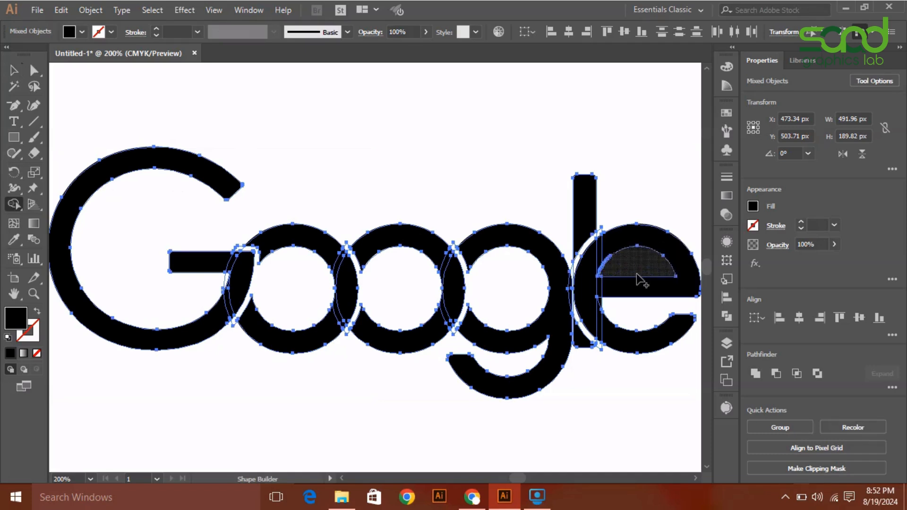
{"action": "left_click", "coordinate": [74, 31]}
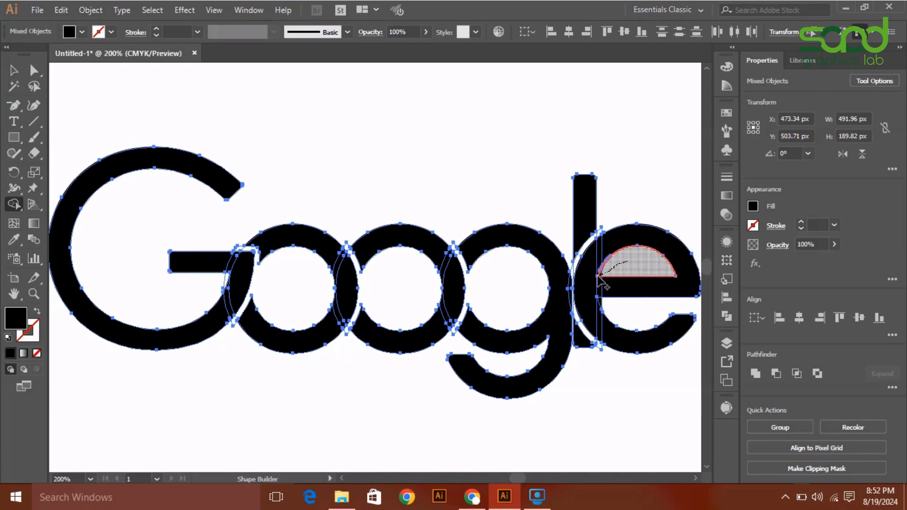
{"action": "left_click_drag", "start_coordinate": [599, 277], "coordinate": [601, 279]}
{"action": "left_click", "coordinate": [71, 32]}
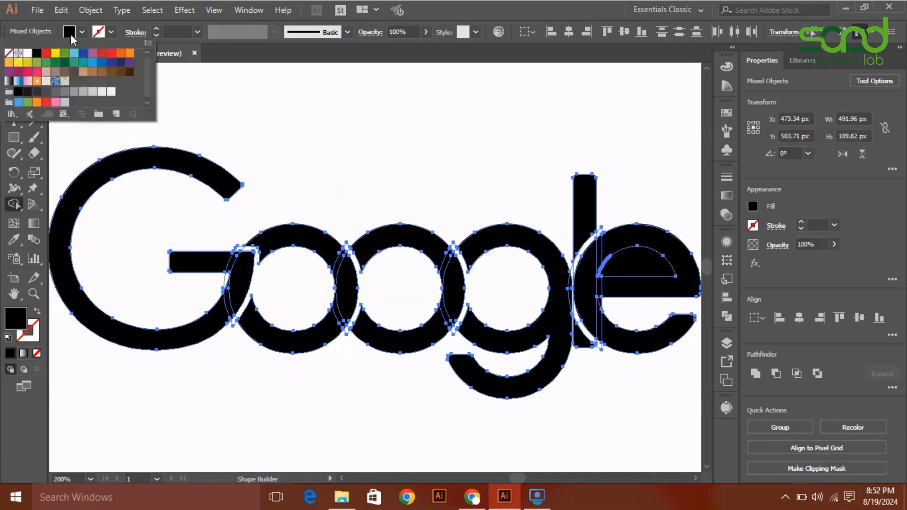
{"action": "left_click", "coordinate": [10, 54]}
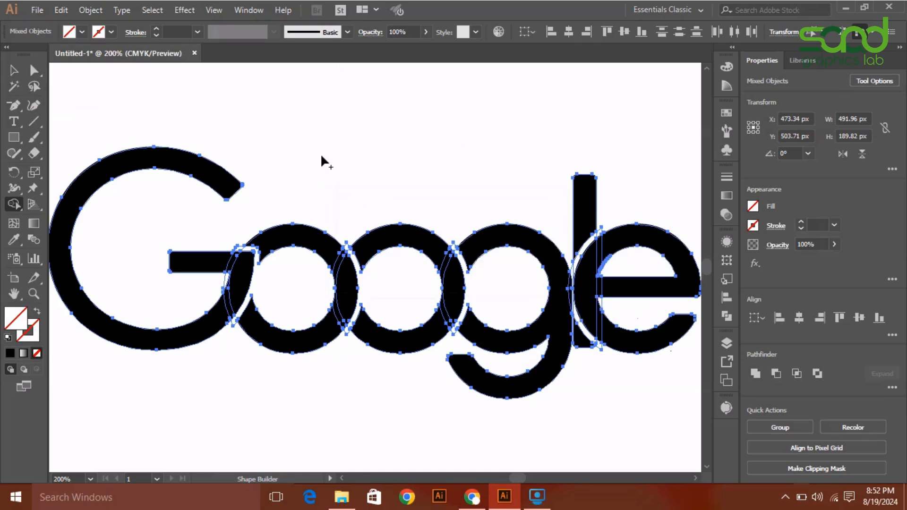
{"action": "key", "text": "v"}
{"action": "left_click", "coordinate": [327, 124]}
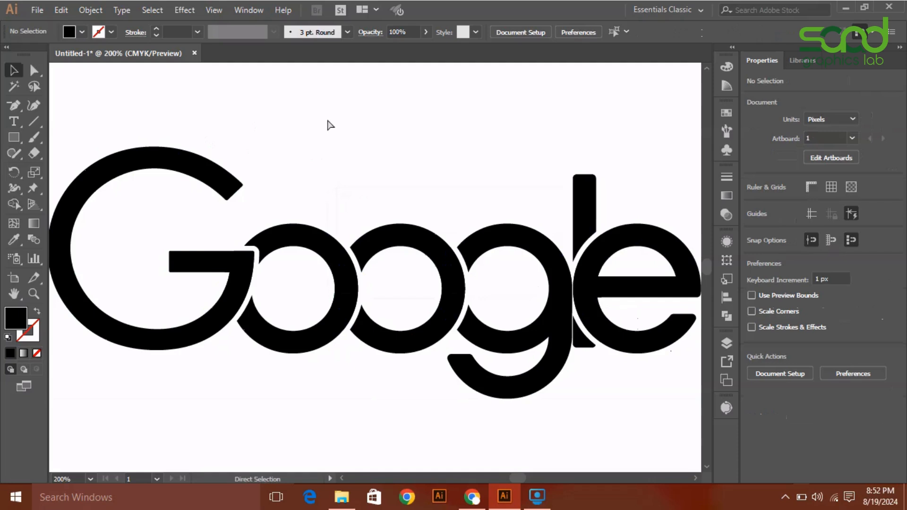
Move the coloured original logo image down so it sits clear below the redesigned wordmark.
{"action": "key", "text": "ctrl+minus"}
{"action": "key", "text": "ctrl+minus"}
{"action": "key", "text": "ctrl+minus"}
{"action": "key", "text": "ctrl+minus"}
{"action": "key", "text": "ctrl+minus"}
{"action": "left_click_drag", "start_coordinate": [168, 318], "coordinate": [381, 351]}
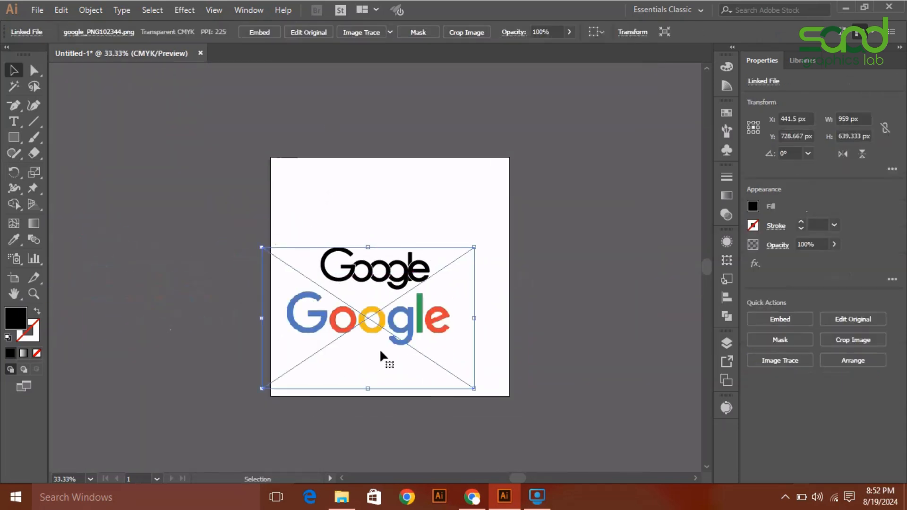
{"action": "key", "text": "ctrl+plus"}
{"action": "key", "text": "ctrl+plus"}
{"action": "key", "text": "ctrl+2"}
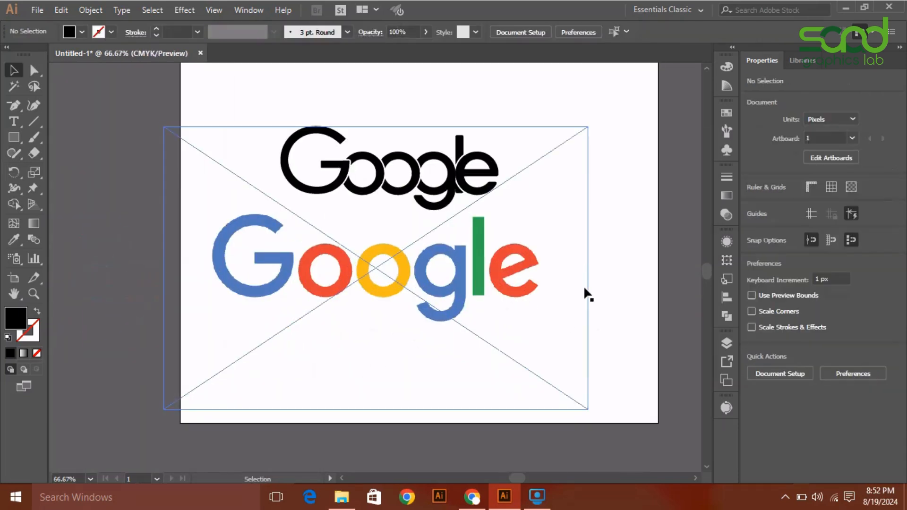
{"action": "key", "text": "space"}
{"action": "left_click_drag", "start_coordinate": [637, 254], "coordinate": [652, 400]}
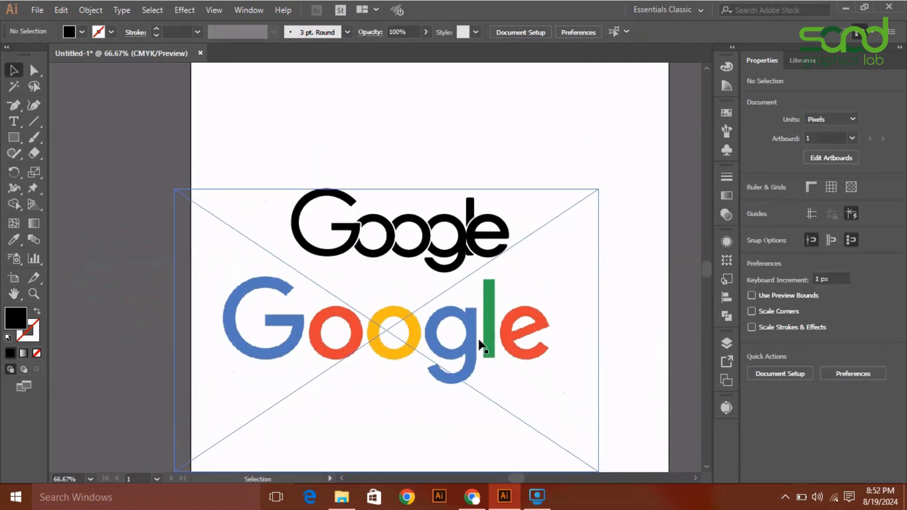
{"action": "left_click_drag", "start_coordinate": [453, 339], "coordinate": [441, 415]}
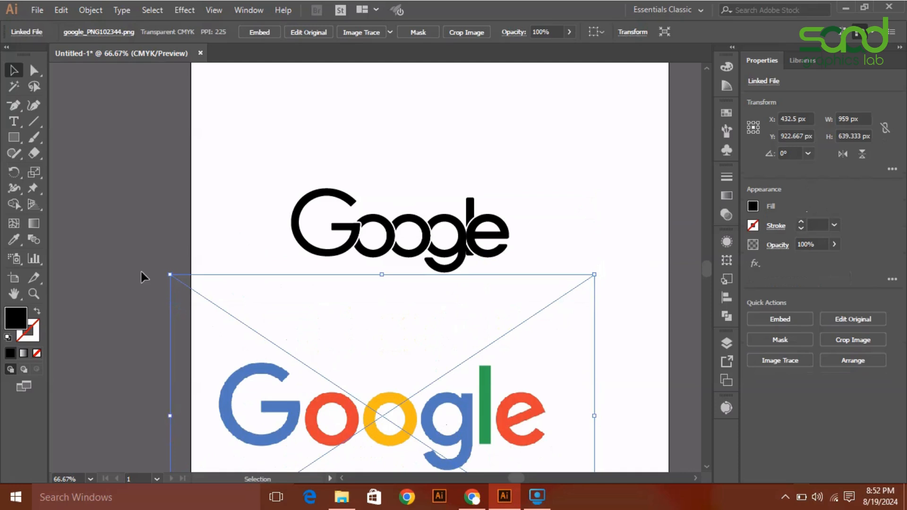
{"action": "left_click_drag", "start_coordinate": [239, 186], "coordinate": [509, 269]}
{"action": "left_click", "coordinate": [450, 227]}
{"action": "left_click_drag", "start_coordinate": [448, 222], "coordinate": [445, 190]}
{"action": "key", "text": "ctrl+z"}
Select the whole black wordmark and move it straight up, farther from the coloured original.
{"action": "left_click_drag", "start_coordinate": [555, 190], "coordinate": [245, 218]}
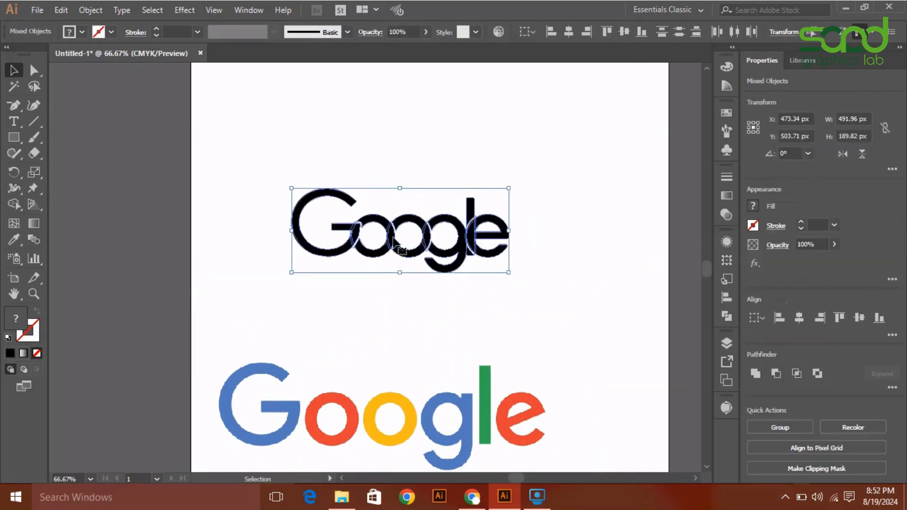
{"action": "left_click_drag", "start_coordinate": [422, 228], "coordinate": [424, 180]}
{"action": "left_click", "coordinate": [565, 195]}
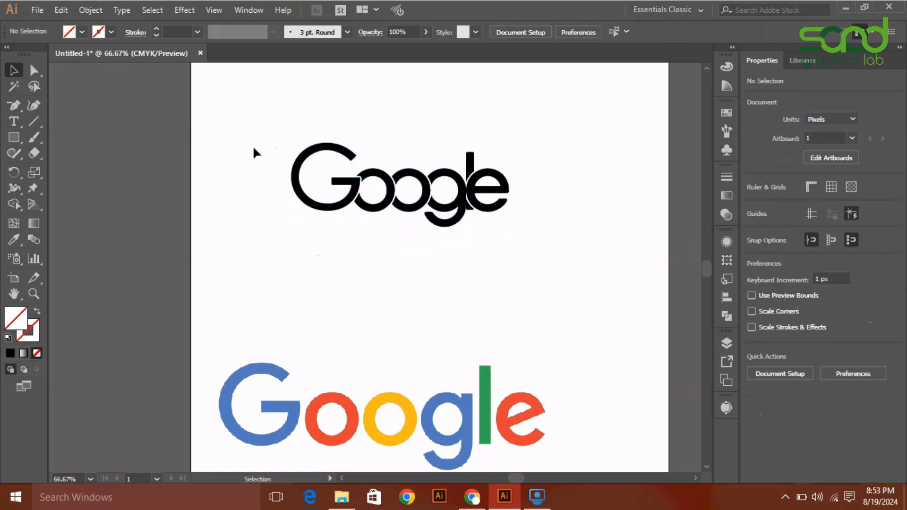
Colour the G and its overlap piece with the blue sampled from the original logo's G.
{"action": "left_click", "coordinate": [305, 198]}
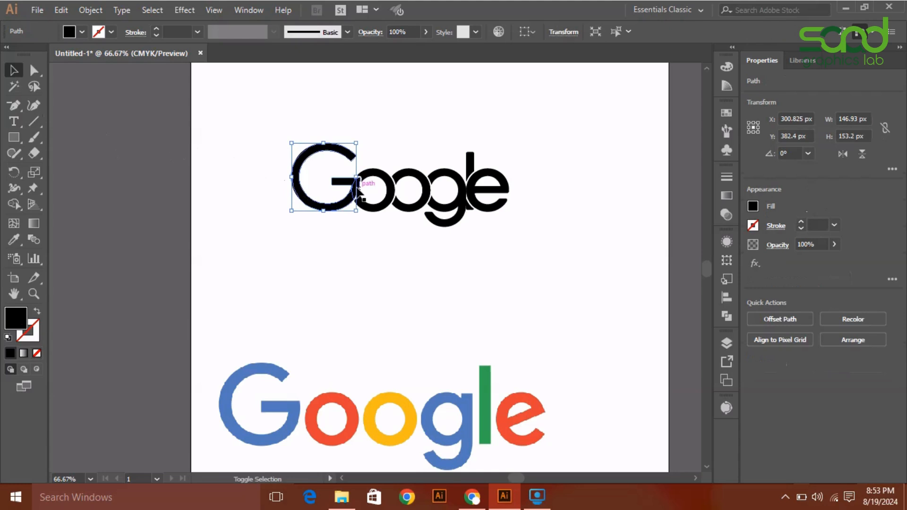
{"action": "left_click", "coordinate": [14, 239]}
{"action": "left_click", "coordinate": [232, 395]}
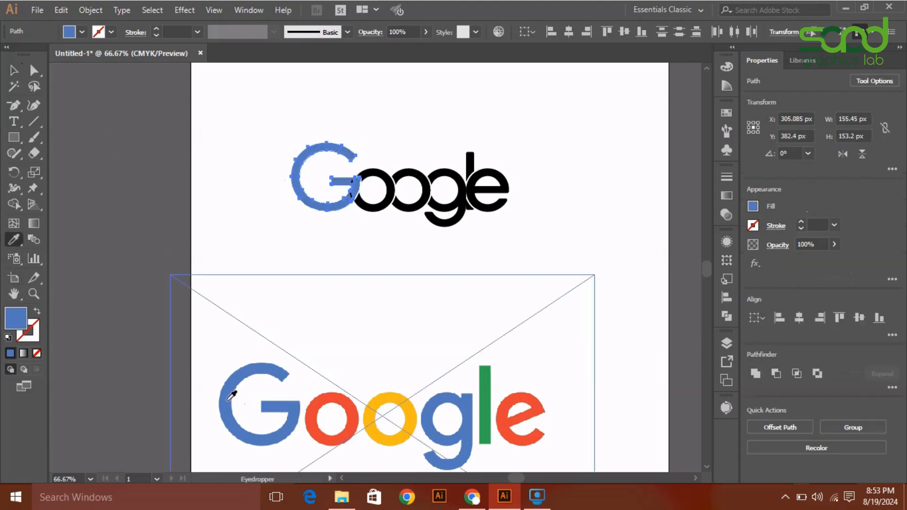
{"action": "key", "text": "v"}
{"action": "left_click", "coordinate": [184, 203]}
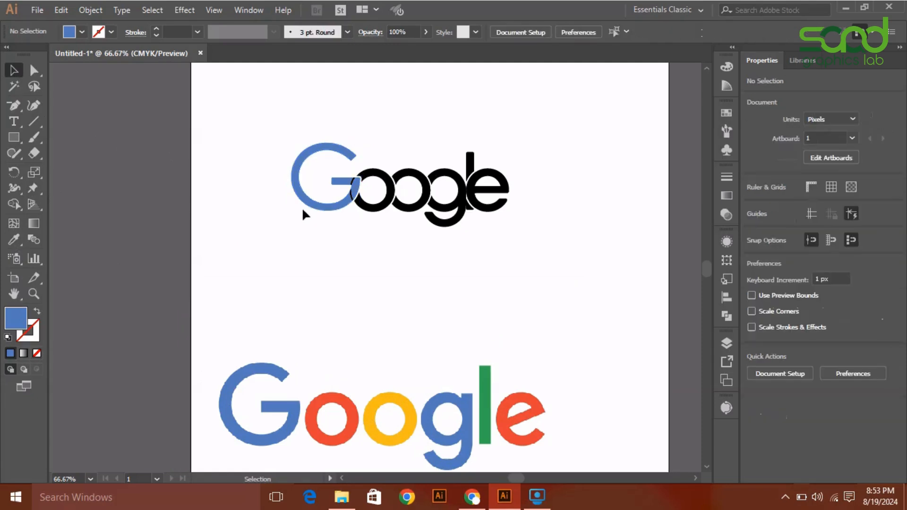
Colour the first o and its overlap piece with the red sampled from the original logo's first o.
{"action": "left_click", "coordinate": [387, 208]}
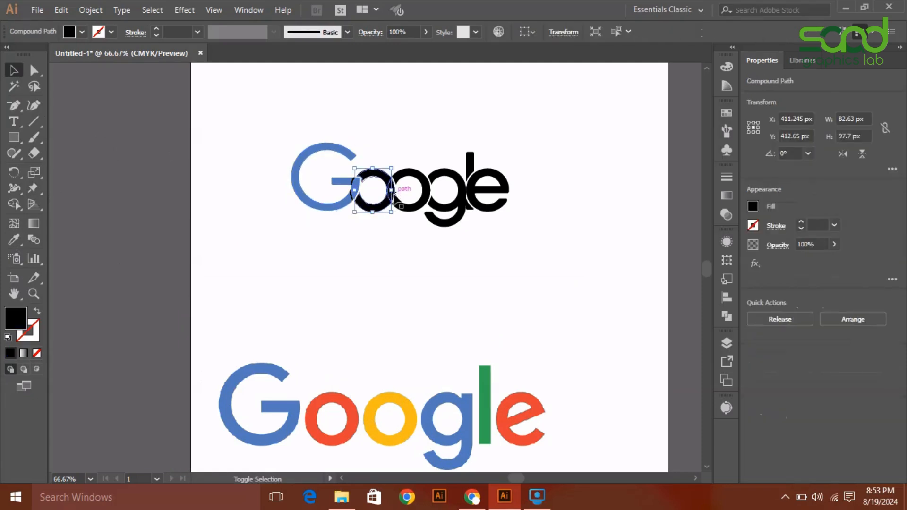
{"action": "left_click", "coordinate": [399, 241]}
{"action": "left_click", "coordinate": [391, 193]}
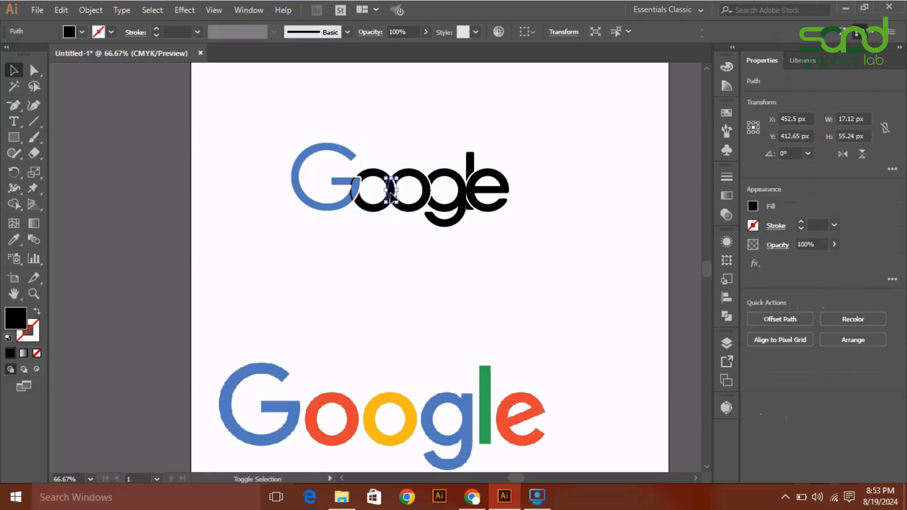
{"action": "left_click", "coordinate": [378, 215], "text": "shift"}
{"action": "left_click", "coordinate": [13, 240]}
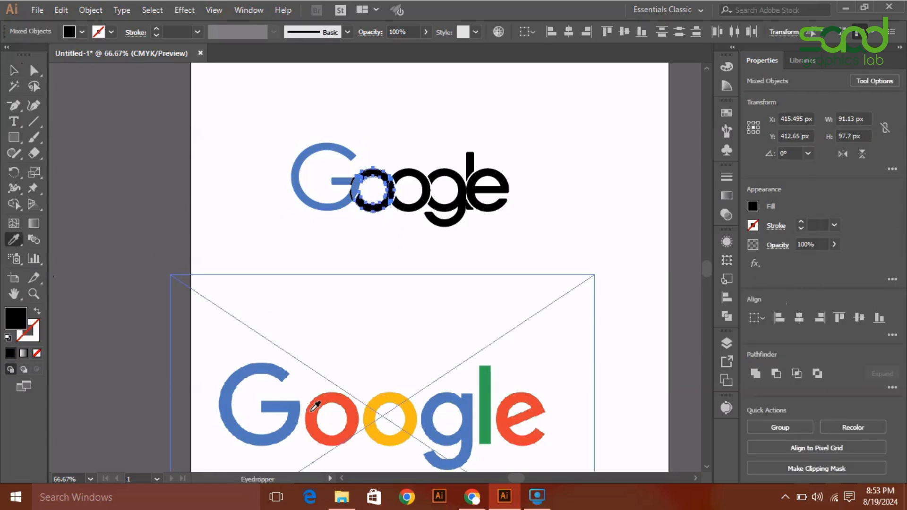
{"action": "left_click", "coordinate": [314, 405]}
{"action": "left_click", "coordinate": [14, 70]}
{"action": "left_click", "coordinate": [288, 244]}
Colour the second o and its overlap piece with the yellow sampled from the original logo's second o.
{"action": "left_click", "coordinate": [417, 212]}
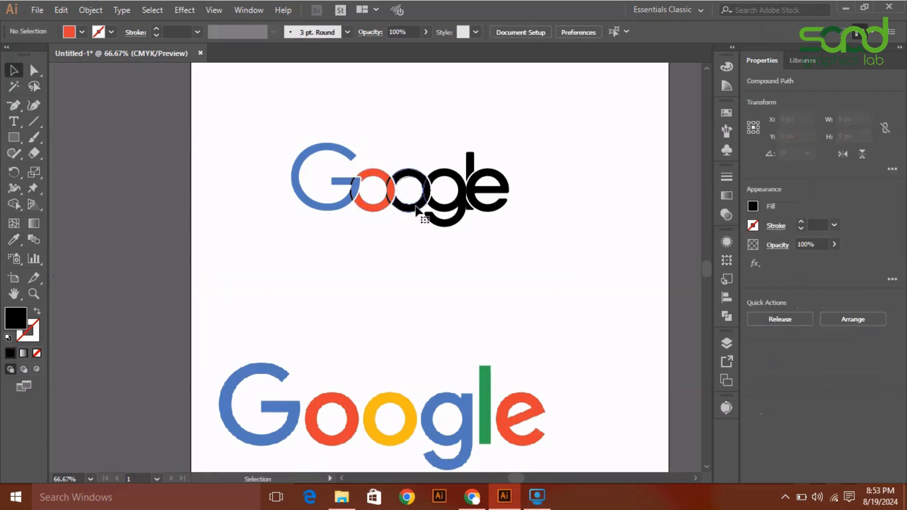
{"action": "left_click", "coordinate": [419, 210], "text": "shift"}
{"action": "left_click", "coordinate": [420, 209], "text": "shift"}
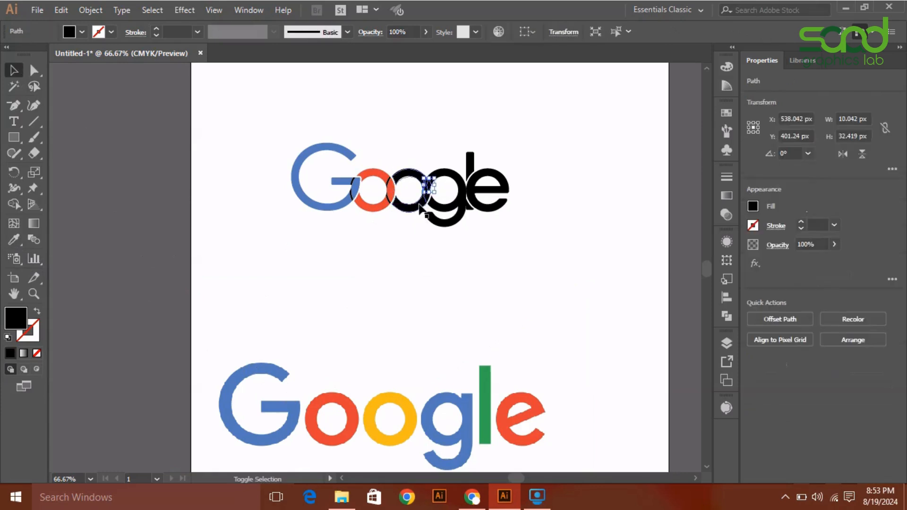
{"action": "left_click", "coordinate": [422, 234]}
{"action": "left_click", "coordinate": [427, 195]}
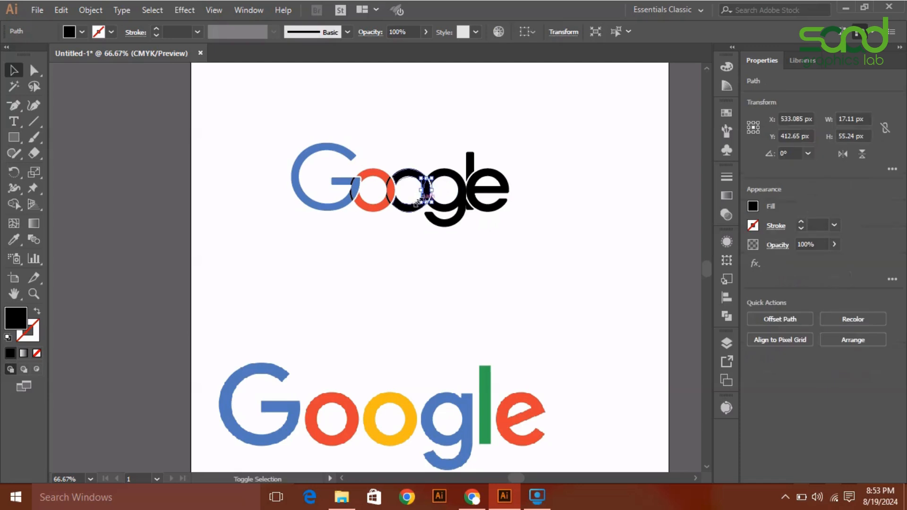
{"action": "left_click", "coordinate": [415, 211], "text": "shift"}
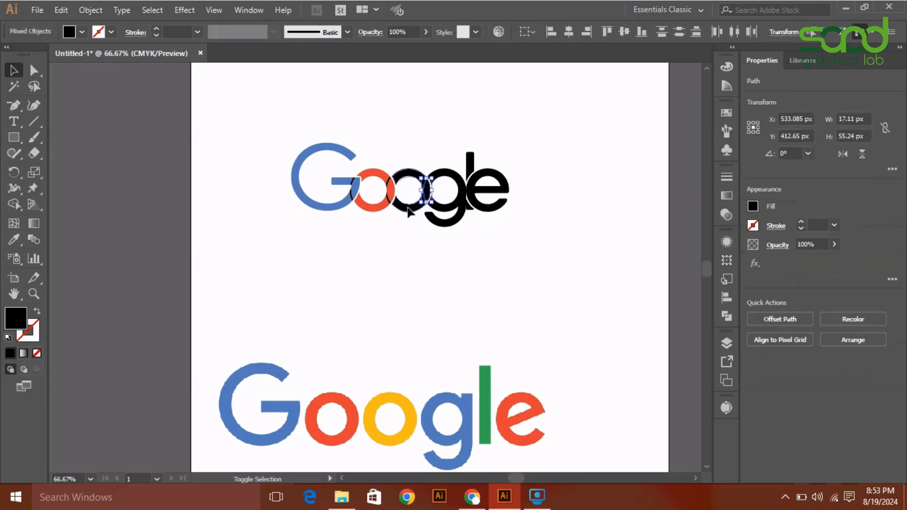
{"action": "left_click", "coordinate": [15, 240]}
{"action": "left_click", "coordinate": [391, 401]}
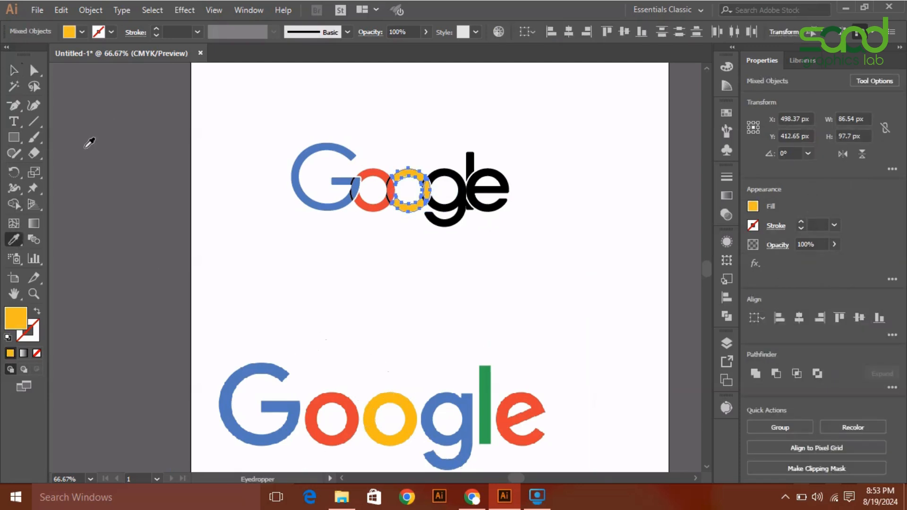
{"action": "left_click", "coordinate": [12, 68]}
{"action": "left_click", "coordinate": [389, 227]}
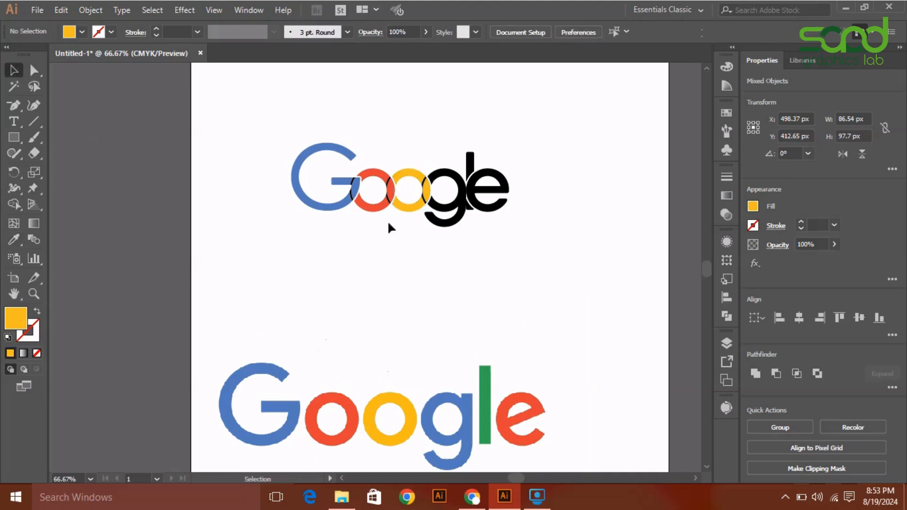
Colour the g of the redesigned wordmark with the blue sampled from the original logo's g.
{"action": "left_click", "coordinate": [442, 211]}
{"action": "key", "text": "i"}
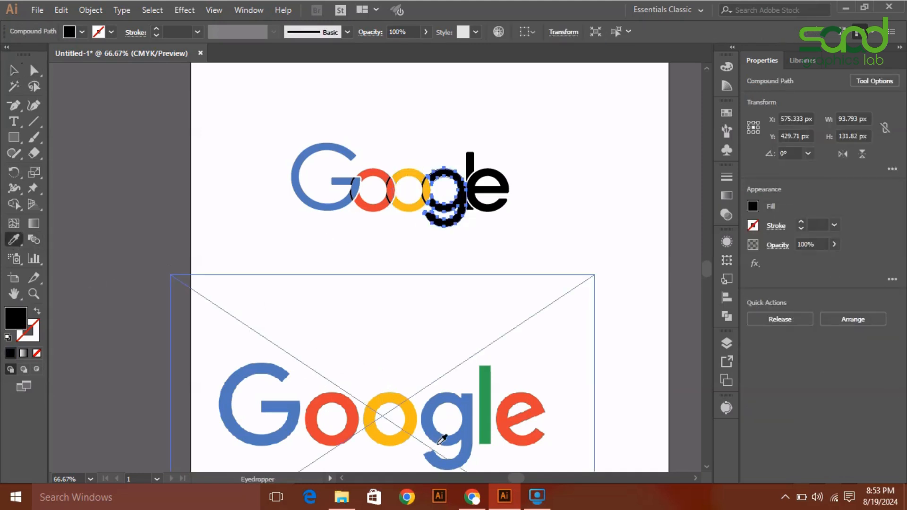
{"action": "left_click", "coordinate": [440, 443]}
{"action": "key", "text": "v"}
{"action": "left_click", "coordinate": [231, 246]}
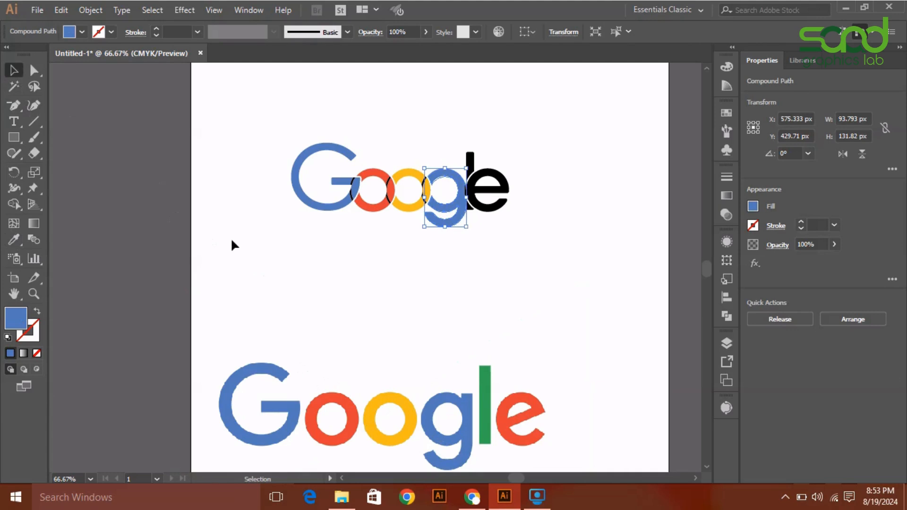
Colour the upper and lower parts of the l with the green sampled from the original logo's l.
{"action": "left_click", "coordinate": [471, 171]}
{"action": "left_click", "coordinate": [471, 208], "text": "shift"}
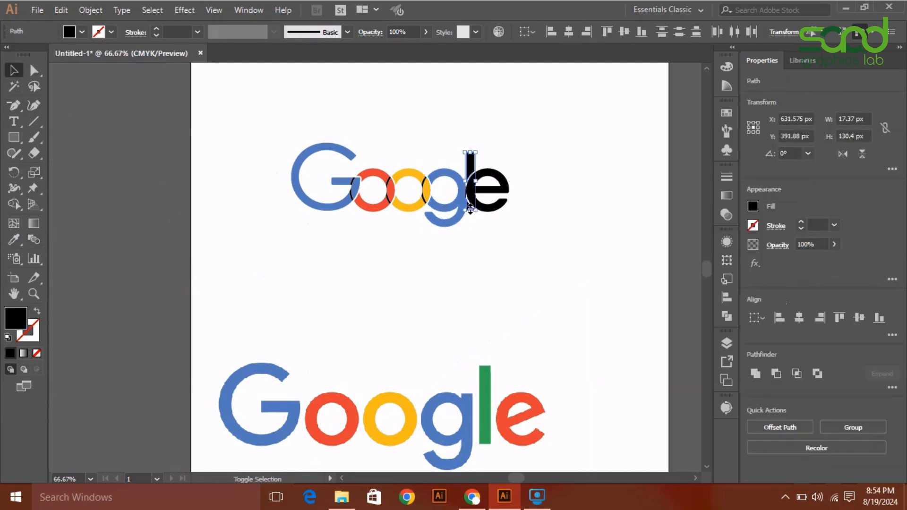
{"action": "key", "text": "i"}
{"action": "left_click", "coordinate": [488, 389]}
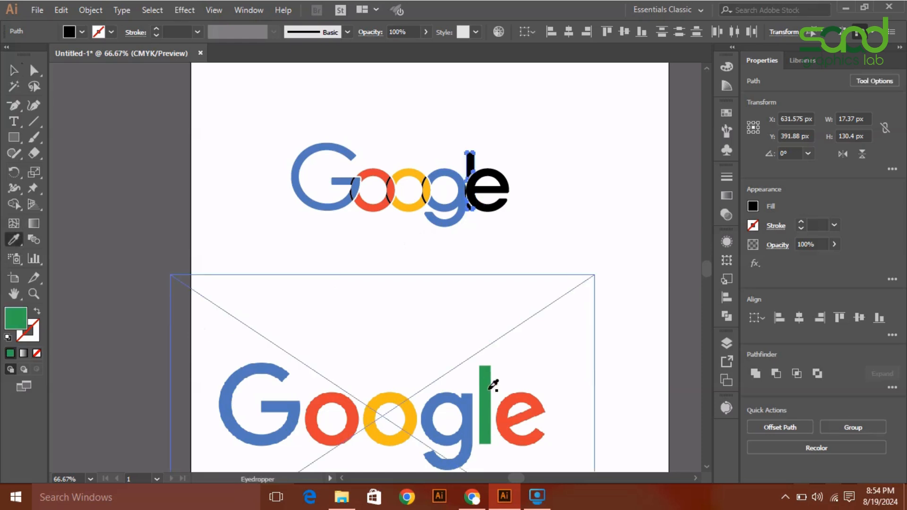
{"action": "key", "text": "v"}
Colour the e and its overlap piece with the red sampled from the original logo's e.
{"action": "left_click", "coordinate": [504, 191]}
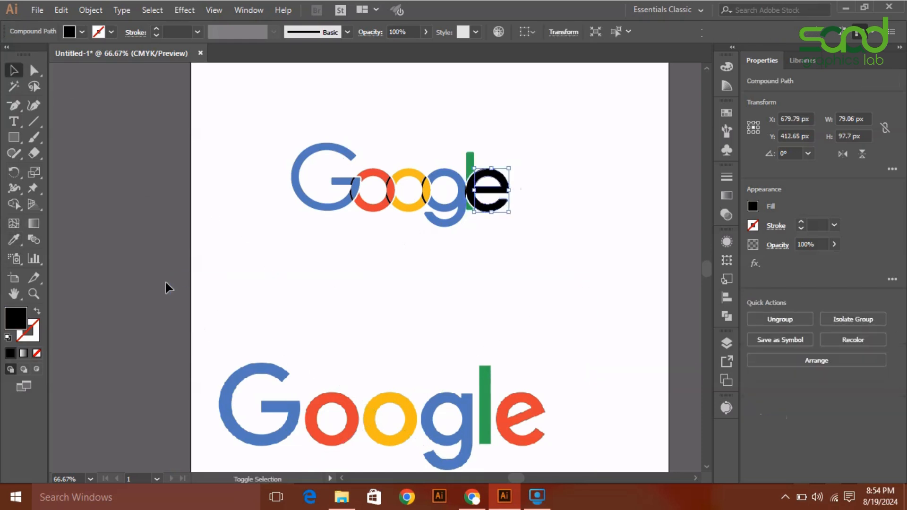
{"action": "key", "text": "i"}
{"action": "left_click", "coordinate": [534, 411]}
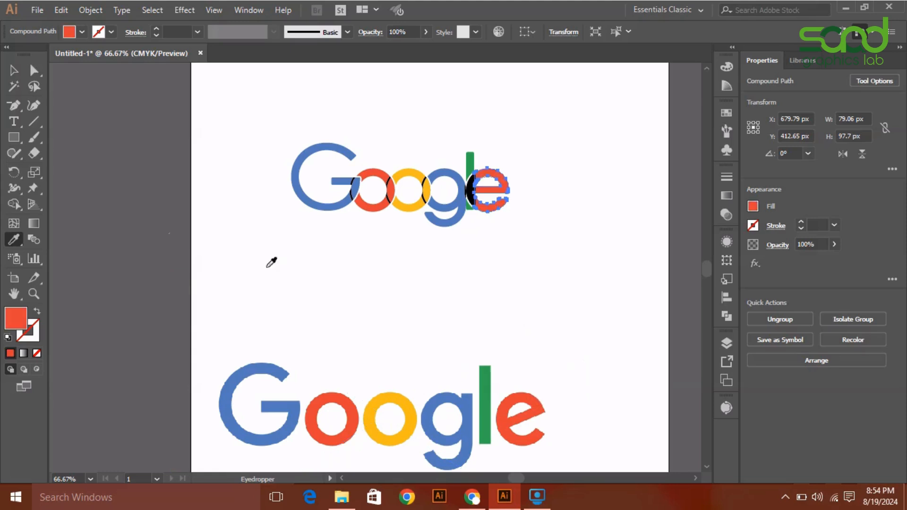
{"action": "key", "text": "v"}
{"action": "left_click", "coordinate": [502, 298]}
{"action": "left_click", "coordinate": [470, 189]}
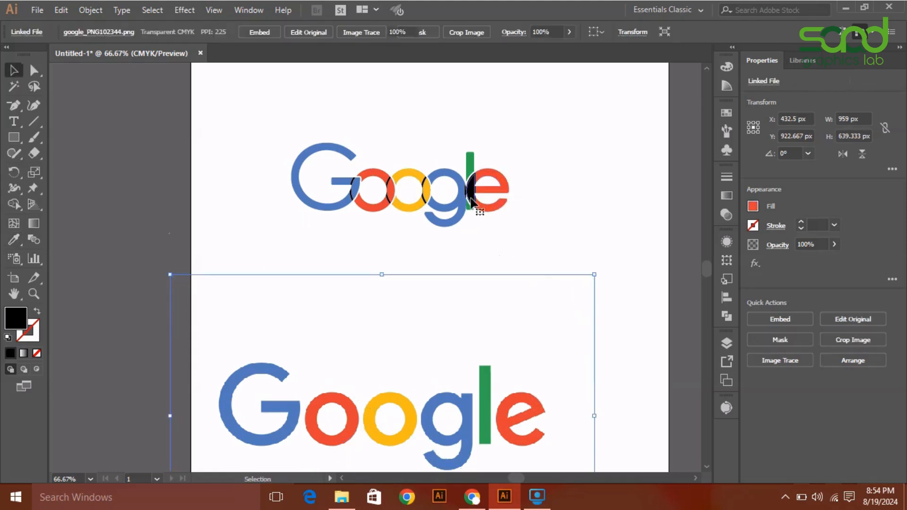
{"action": "key", "text": "i"}
{"action": "left_click", "coordinate": [530, 405]}
{"action": "left_click", "coordinate": [537, 404]}
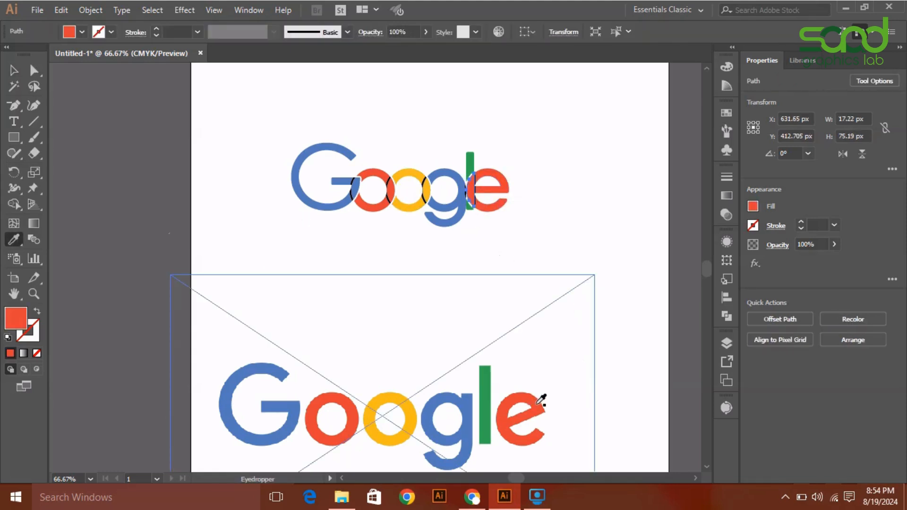
{"action": "key", "text": "v"}
Recolour the black sliver where the G overlaps the first o with the blue sampled from the G.
{"action": "key", "text": "ctrl+equal"}
{"action": "key", "text": "h"}
{"action": "mouse_move", "coordinate": [352, 378]}
{"action": "left_mouse_down"}
{"action": "mouse_move", "coordinate": [487, 368]}
{"action": "mouse_move", "coordinate": [499, 375]}
{"action": "left_mouse_up"}
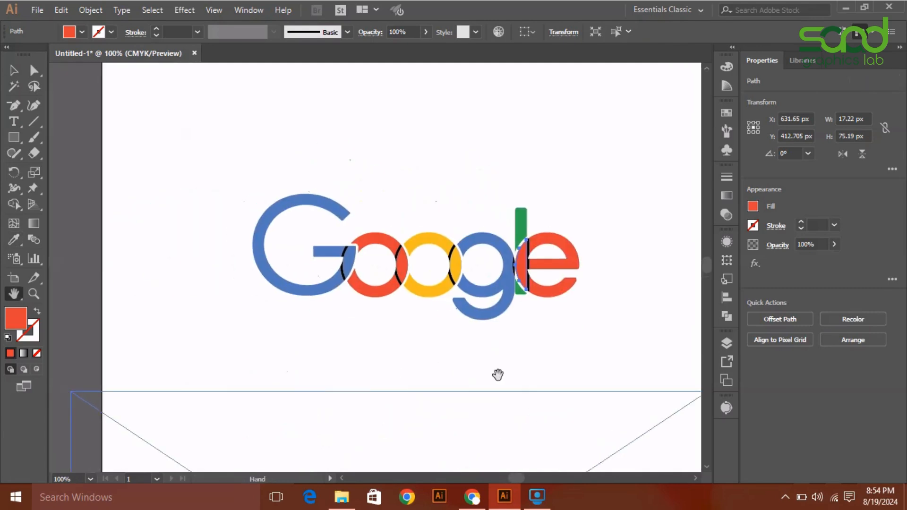
{"action": "key", "text": "b"}
{"action": "key", "text": "v"}
{"action": "left_click", "coordinate": [404, 315]}
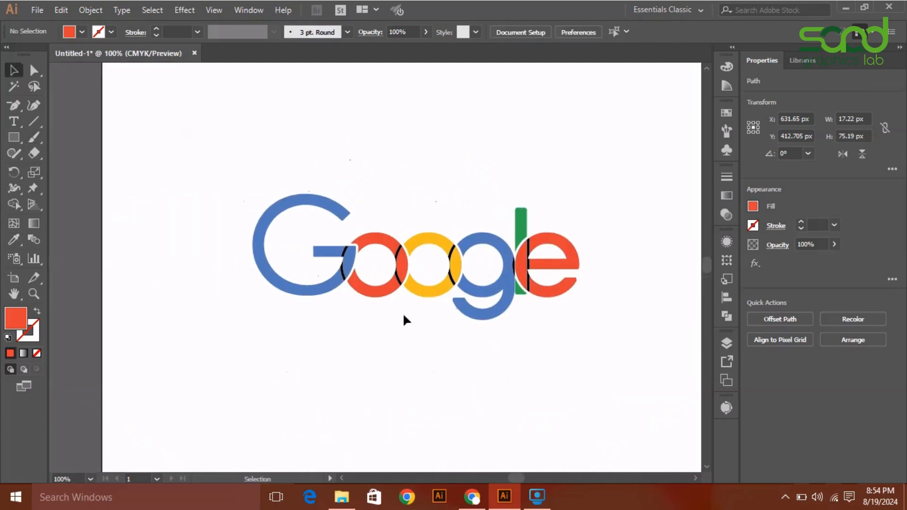
{"action": "left_click", "coordinate": [345, 254]}
{"action": "key", "text": "i"}
{"action": "left_click", "coordinate": [306, 285]}
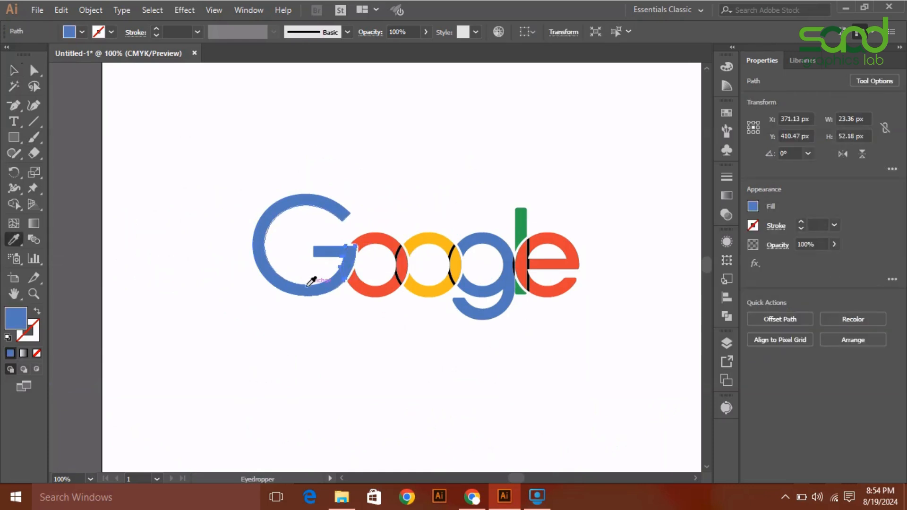
{"action": "key", "text": "v"}
Recolour the black sliver between the two o's with the red sampled from the first o.
{"action": "left_click", "coordinate": [399, 283]}
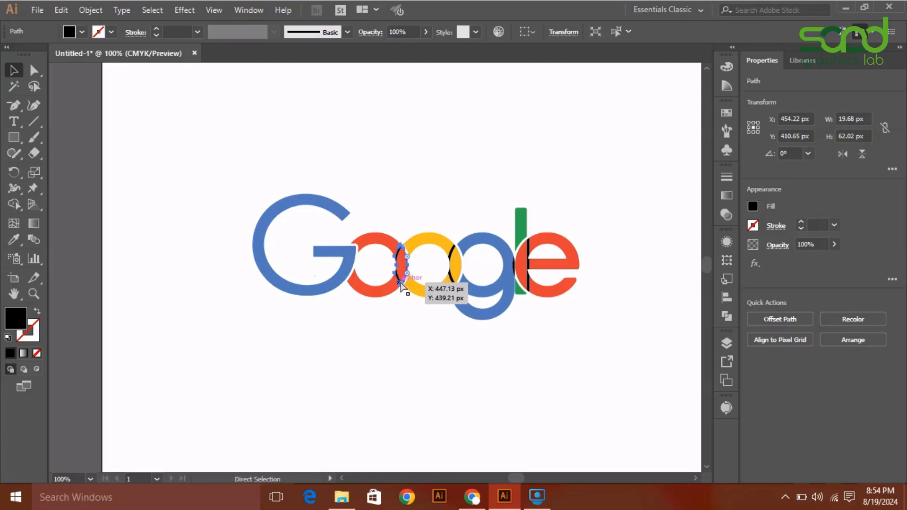
{"action": "key", "text": "i"}
{"action": "left_click", "coordinate": [385, 291]}
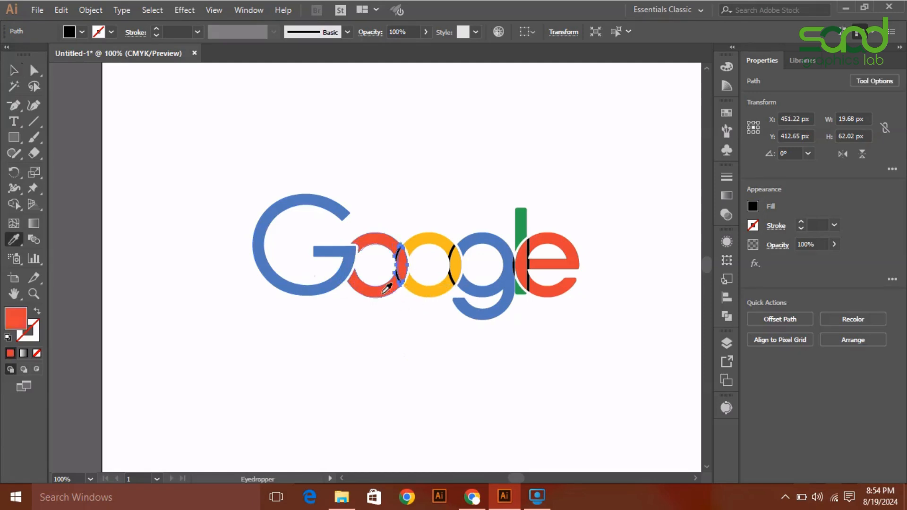
{"action": "key", "text": "v"}
Recolour the black sliver between the second o and the g with the yellow sampled from the second o.
{"action": "left_click", "coordinate": [452, 284]}
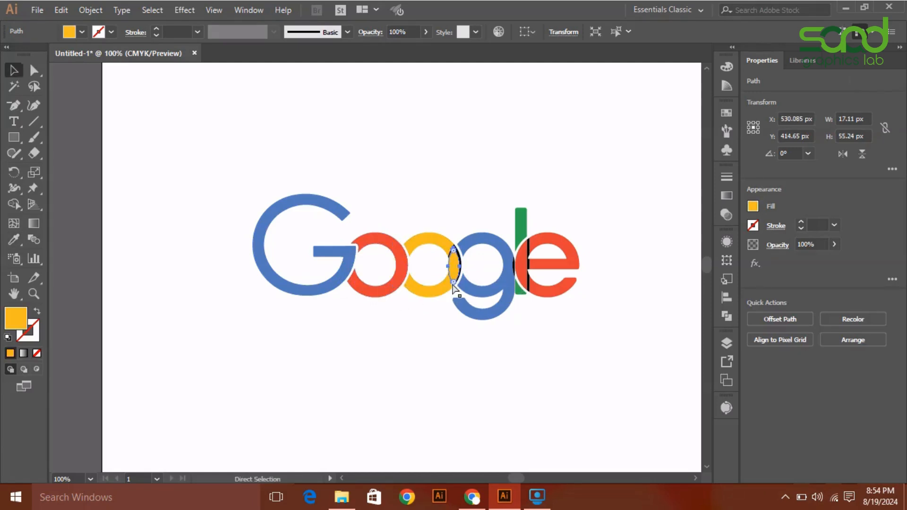
{"action": "key", "text": "i"}
{"action": "key", "text": "v"}
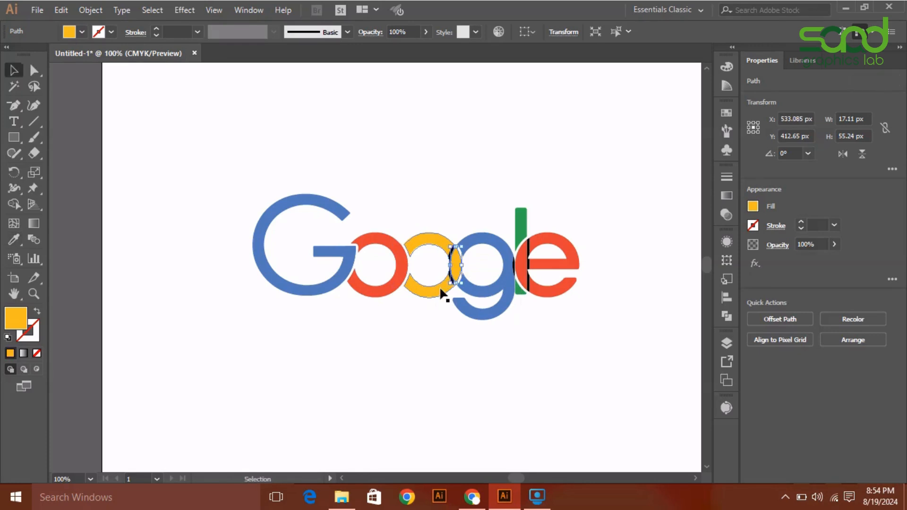
{"action": "left_click", "coordinate": [448, 327]}
{"action": "left_click", "coordinate": [453, 284]}
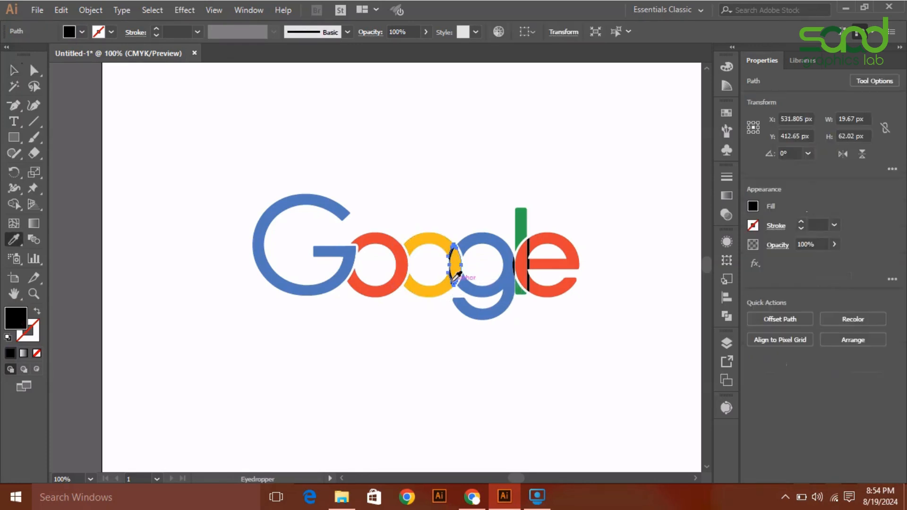
{"action": "key", "text": "i"}
{"action": "left_click", "coordinate": [446, 264]}
{"action": "key", "text": "v"}
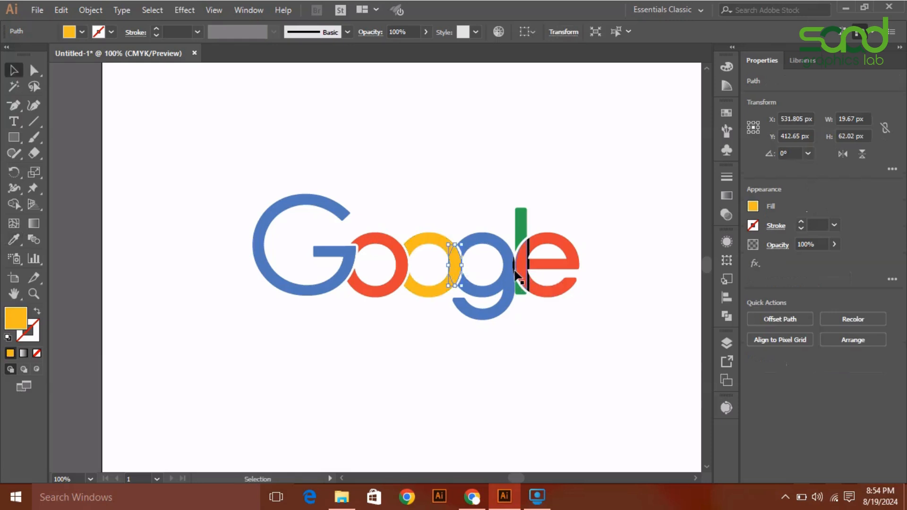
Recolour the black sliver between the g and the l with the blue sampled from the g.
{"action": "left_click", "coordinate": [516, 275]}
{"action": "key", "text": "i"}
{"action": "left_click", "coordinate": [516, 278]}
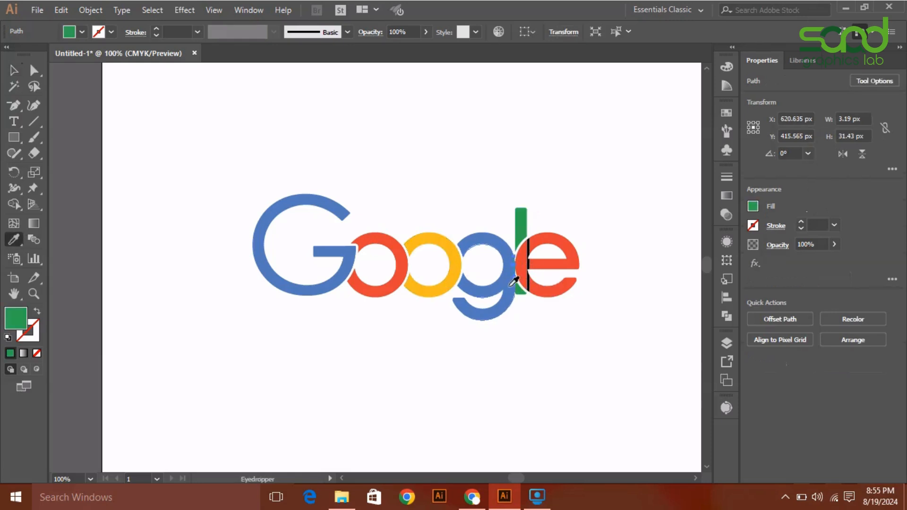
{"action": "left_click", "coordinate": [505, 271]}
{"action": "key", "text": "v"}
{"action": "left_click", "coordinate": [533, 326]}
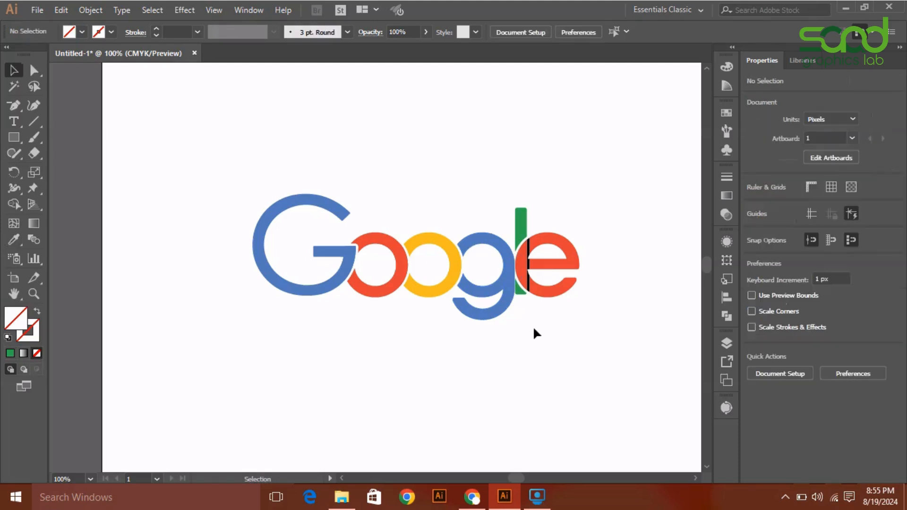
Recolour the black sliver inside the e with the red sampled from the e.
{"action": "left_click", "coordinate": [528, 284]}
{"action": "key", "text": "i"}
{"action": "left_click", "coordinate": [539, 265]}
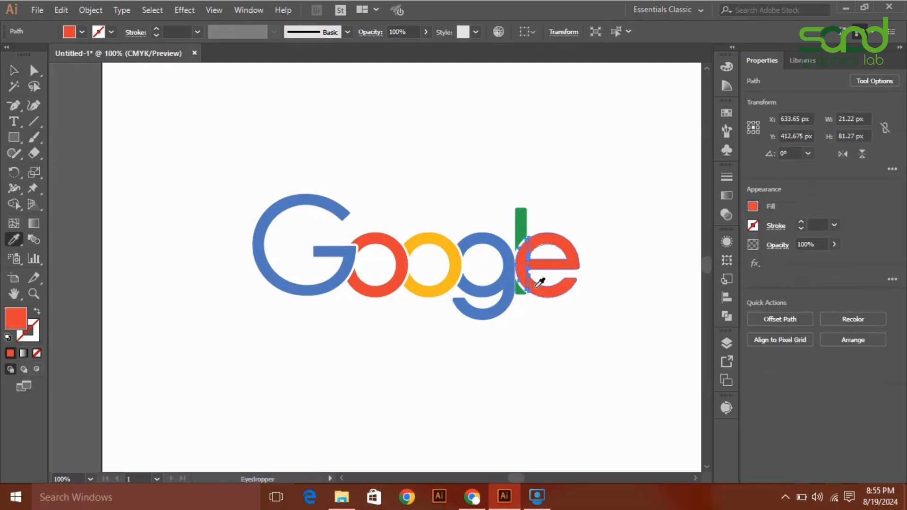
{"action": "key", "text": "v"}
{"action": "left_click", "coordinate": [549, 402]}
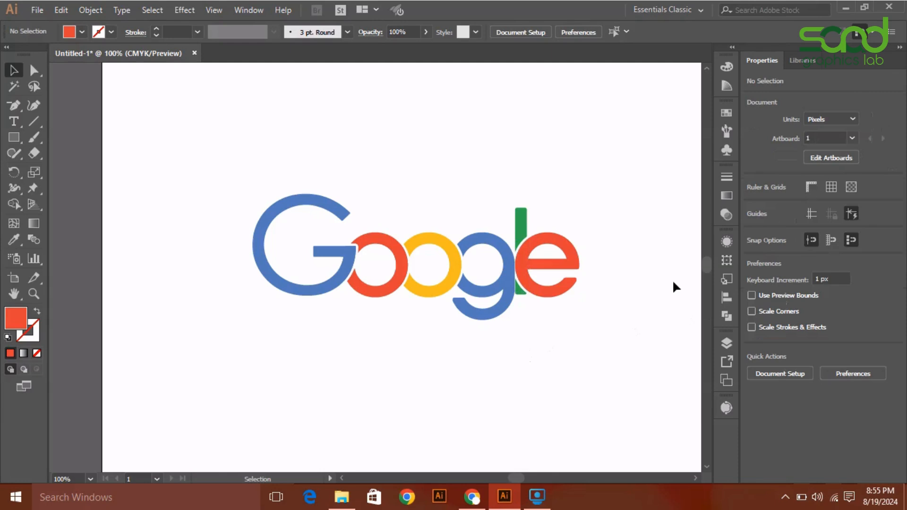
Try nudging the main part of the e 9 px right of its overlap piece, and undo the moves.
{"action": "left_click", "coordinate": [567, 286]}
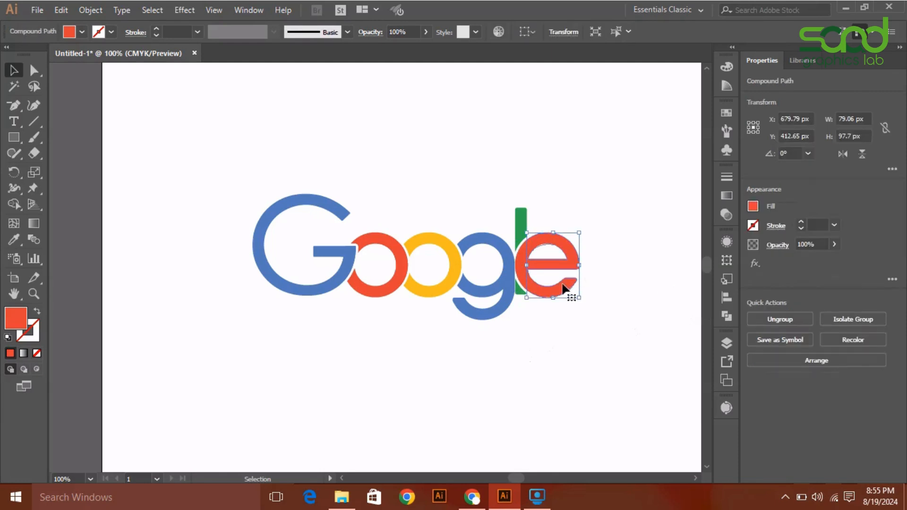
{"action": "key", "text": "Right"}
{"action": "key", "text": "Right"}
{"action": "key", "text": "Right"}
{"action": "key", "text": "Right"}
{"action": "key", "text": "Right"}
{"action": "key", "text": "Right"}
{"action": "key", "text": "Right"}
{"action": "key", "text": "Right"}
{"action": "key", "text": "Right"}
{"action": "key", "text": "Right"}
{"action": "key", "text": "Right"}
{"action": "key", "text": "Right"}
{"action": "key", "text": "Right"}
{"action": "key", "text": "Right"}
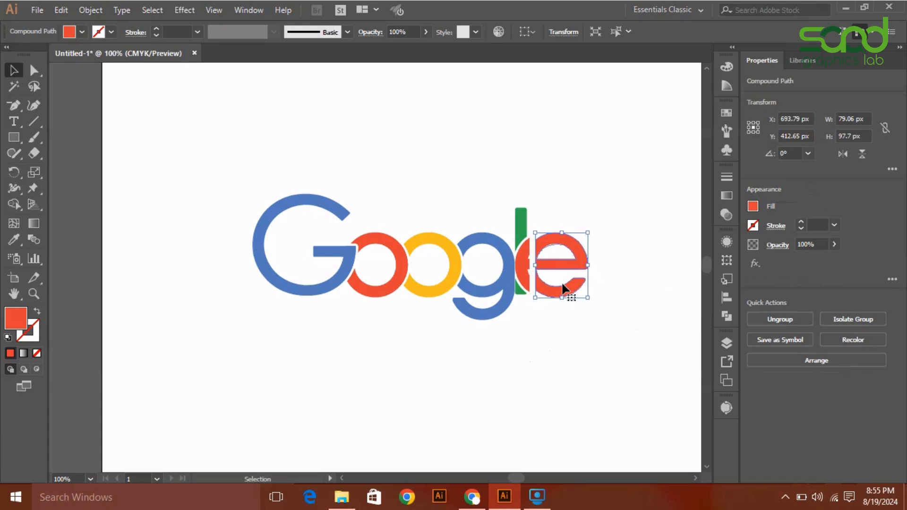
{"action": "key", "text": "Left"}
{"action": "key", "text": "Left"}
{"action": "key", "text": "Left"}
{"action": "key", "text": "Left"}
{"action": "key", "text": "Left"}
{"action": "key", "text": "a"}
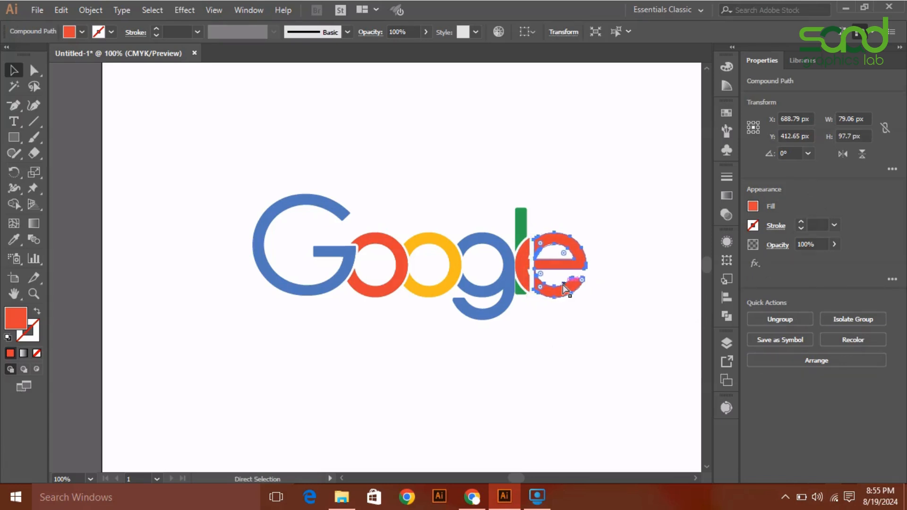
{"action": "key", "text": "ctrl+z"}
{"action": "key", "text": "ctrl+z"}
{"action": "key", "text": "ctrl+z"}
{"action": "key", "text": "ctrl+z"}
{"action": "key", "text": "ctrl+z"}
{"action": "key", "text": "ctrl+z"}
{"action": "key", "text": "ctrl+z"}
{"action": "key", "text": "ctrl+z"}
{"action": "key", "text": "ctrl+z"}
Group the main part of the e with its red overlap piece beside the l.
{"action": "left_click", "coordinate": [611, 192]}
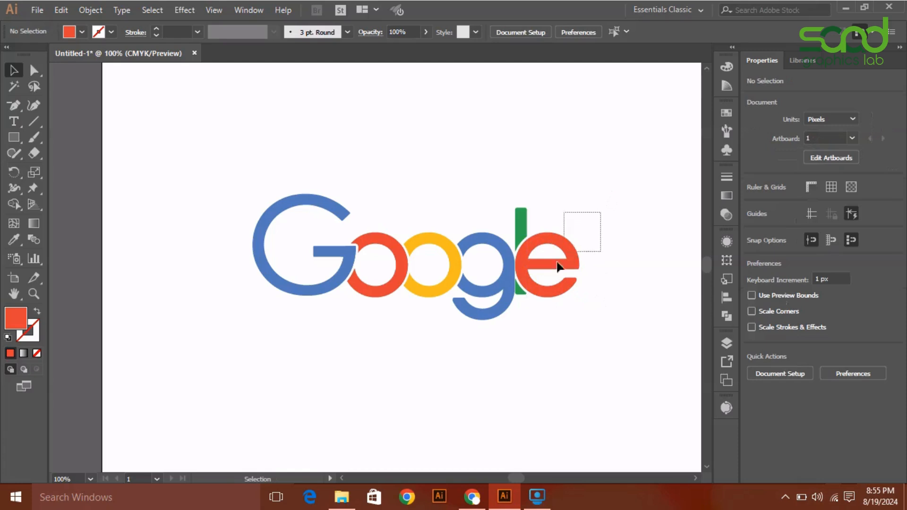
{"action": "left_click_drag", "start_coordinate": [558, 262], "coordinate": [550, 270]}
{"action": "left_click", "coordinate": [614, 219]}
{"action": "left_click", "coordinate": [564, 242]}
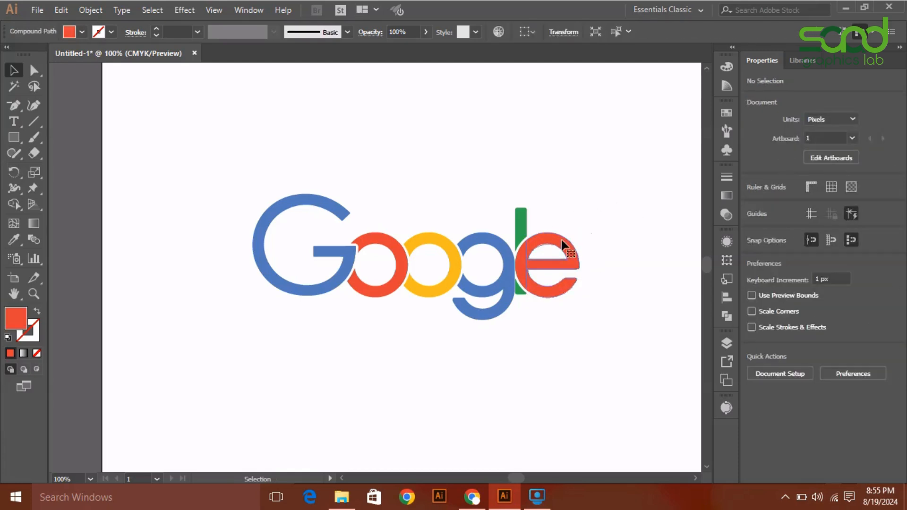
{"action": "left_click", "coordinate": [522, 263], "text": "shift"}
{"action": "right_click", "coordinate": [522, 263]}
{"action": "left_click", "coordinate": [557, 344]}
{"action": "left_click", "coordinate": [606, 317]}
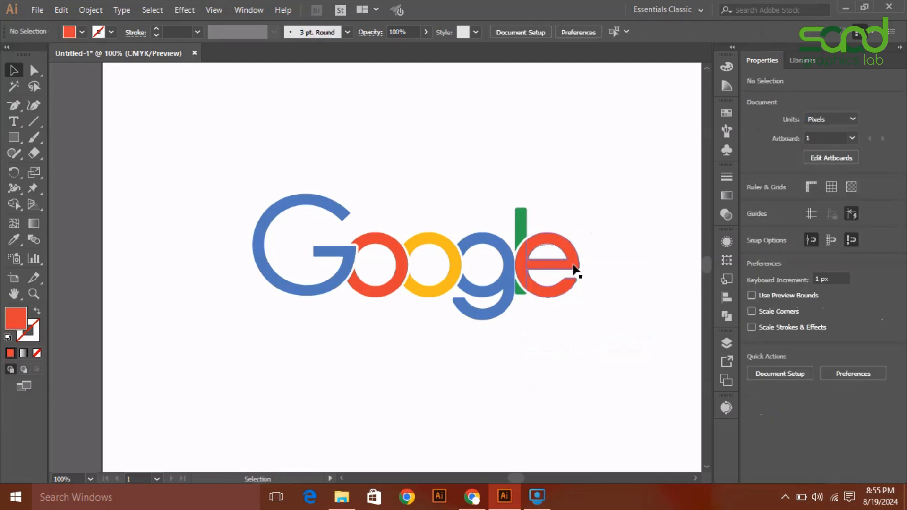
Rotate the grouped e about 20° counterclockwise so its crossbar slants upward.
{"action": "left_click", "coordinate": [576, 270]}
{"action": "left_click_drag", "start_coordinate": [582, 227], "coordinate": [574, 221]}
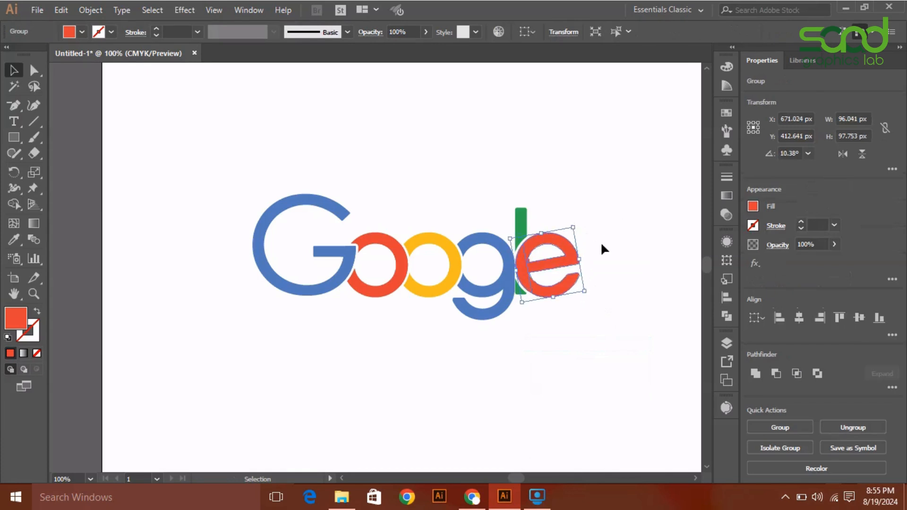
{"action": "left_click", "coordinate": [607, 243]}
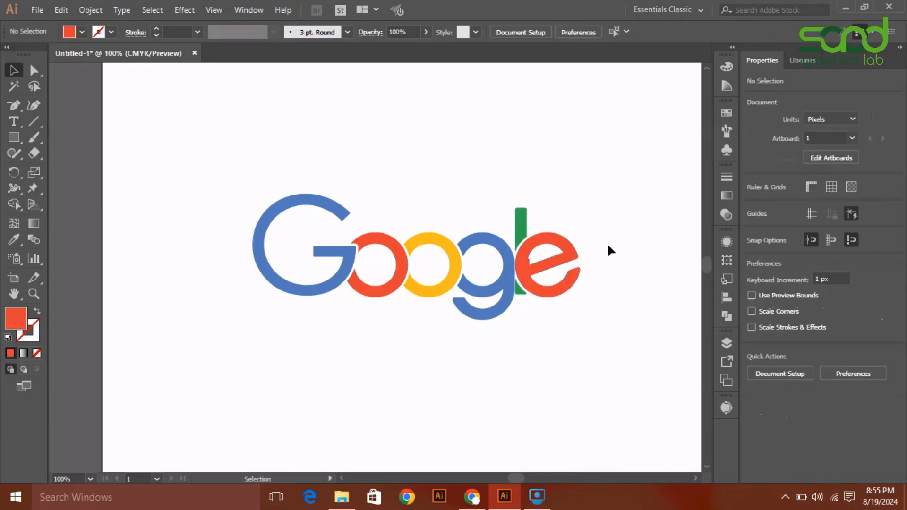
Ungroup the rotated e into its separate pieces.
{"action": "right_click", "coordinate": [529, 266]}
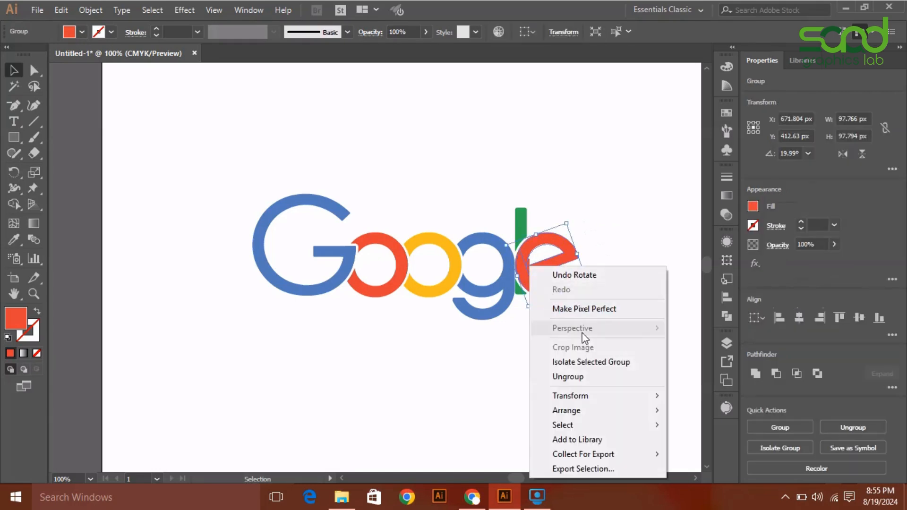
{"action": "left_click", "coordinate": [577, 377]}
{"action": "left_click", "coordinate": [576, 312]}
{"action": "left_click", "coordinate": [562, 300]}
Try to rotate the upright red overlap piece by about 14° to fit the tilted e, and undo the change.
{"action": "key", "text": "ctrl+plus"}
{"action": "key", "text": "ctrl+plus"}
{"action": "key", "text": "ctrl+plus"}
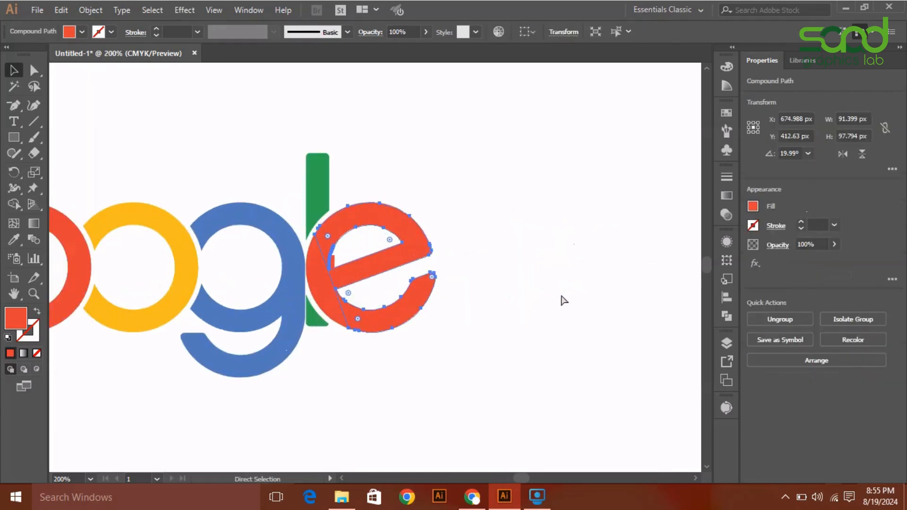
{"action": "left_click", "coordinate": [490, 288]}
{"action": "left_click", "coordinate": [313, 263]}
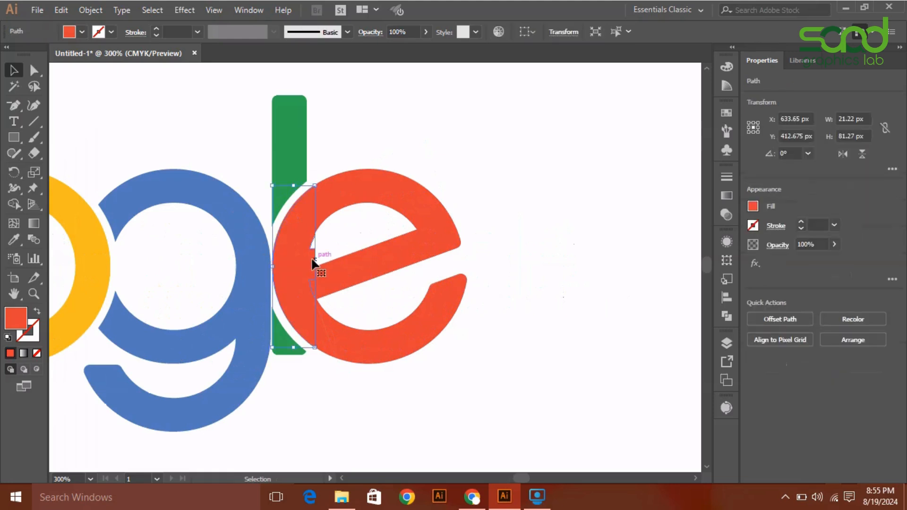
{"action": "left_click_drag", "start_coordinate": [318, 182], "coordinate": [296, 178]}
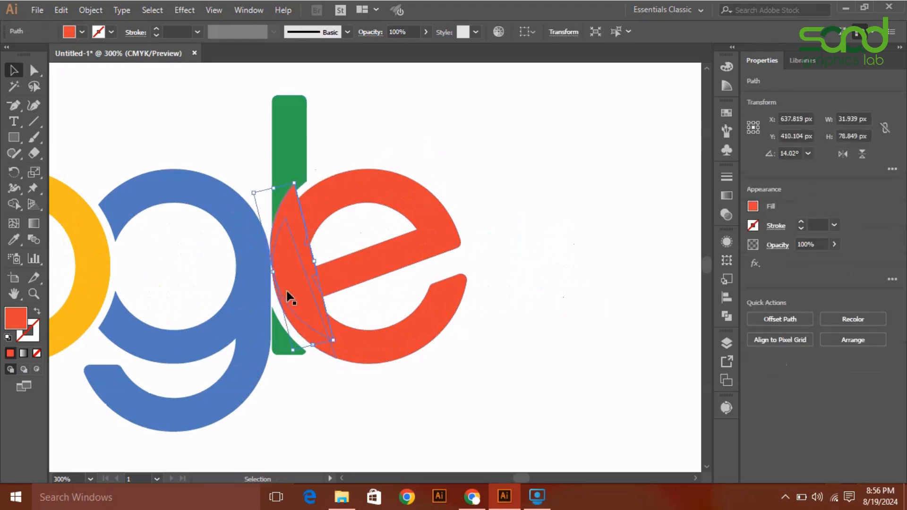
{"action": "mouse_move", "coordinate": [294, 287]}
{"action": "left_mouse_down"}
{"action": "mouse_move", "coordinate": [301, 307]}
{"action": "mouse_move", "coordinate": [298, 293]}
{"action": "left_mouse_up"}
{"action": "key", "text": "ctrl+z"}
{"action": "key", "text": "ctrl+z"}
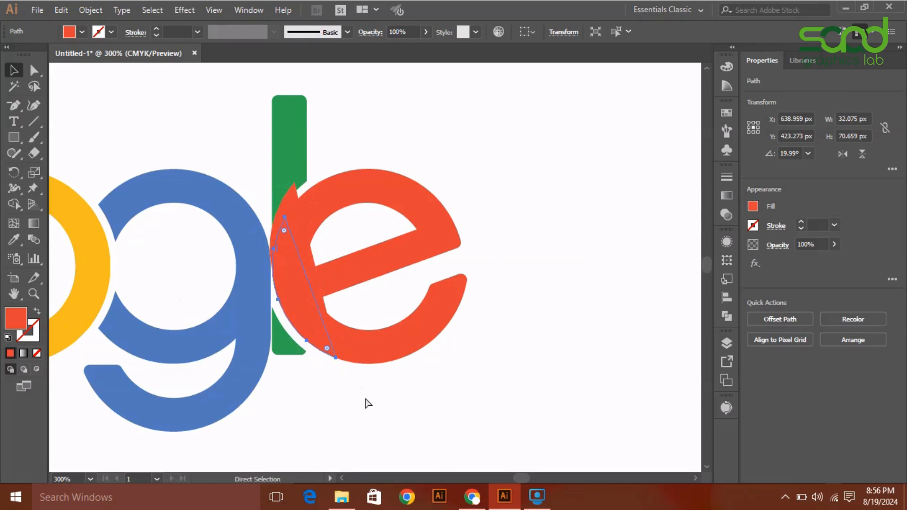
Try shifting the upright overlap piece down, rotating it about 15° and pulling out the tilted sliver, and undo the last changes.
{"action": "left_click", "coordinate": [318, 237]}
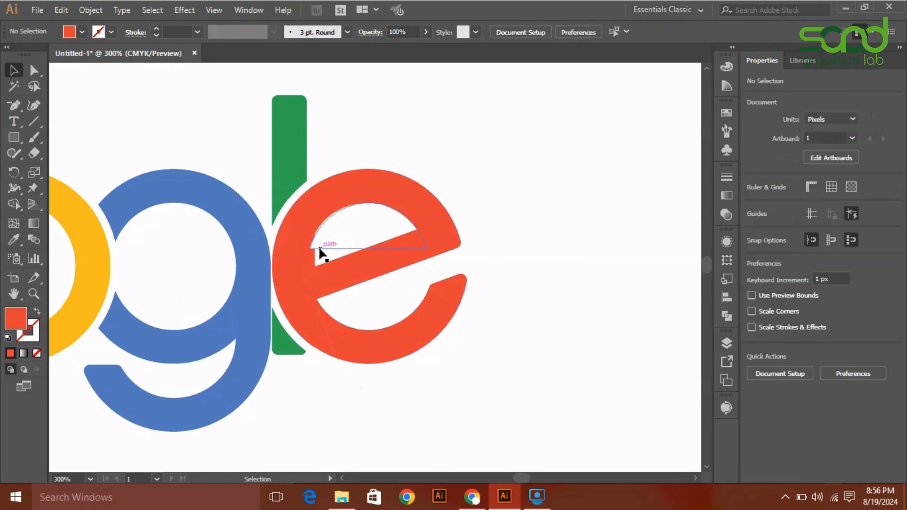
{"action": "left_click_drag", "start_coordinate": [314, 249], "coordinate": [314, 263]}
{"action": "left_click_drag", "start_coordinate": [315, 194], "coordinate": [290, 199]}
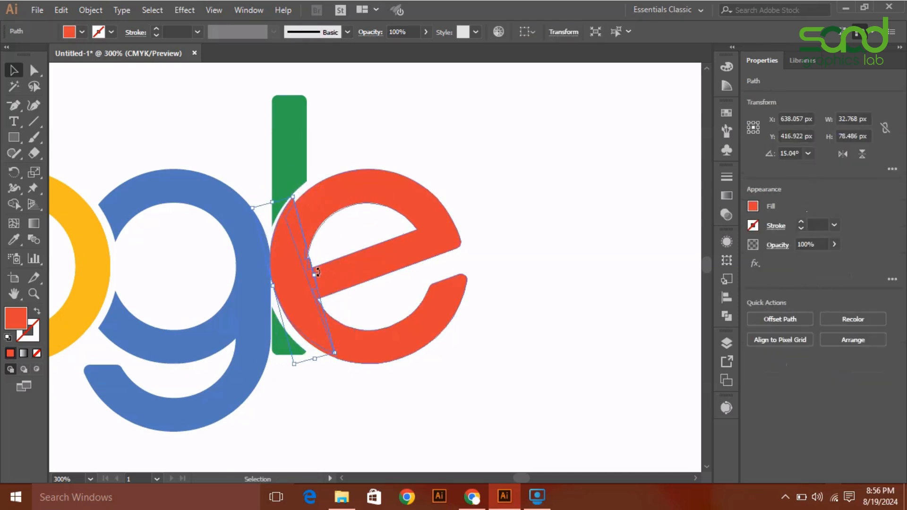
{"action": "left_click_drag", "start_coordinate": [319, 300], "coordinate": [566, 275]}
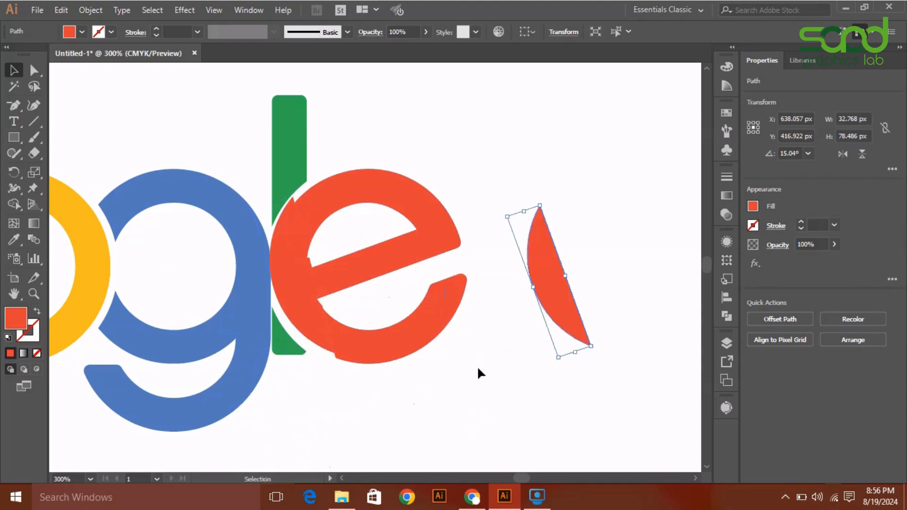
{"action": "left_click", "coordinate": [478, 367]}
{"action": "key", "text": "ctrl+z"}
{"action": "key", "text": "ctrl+z"}
{"action": "left_click", "coordinate": [466, 355]}
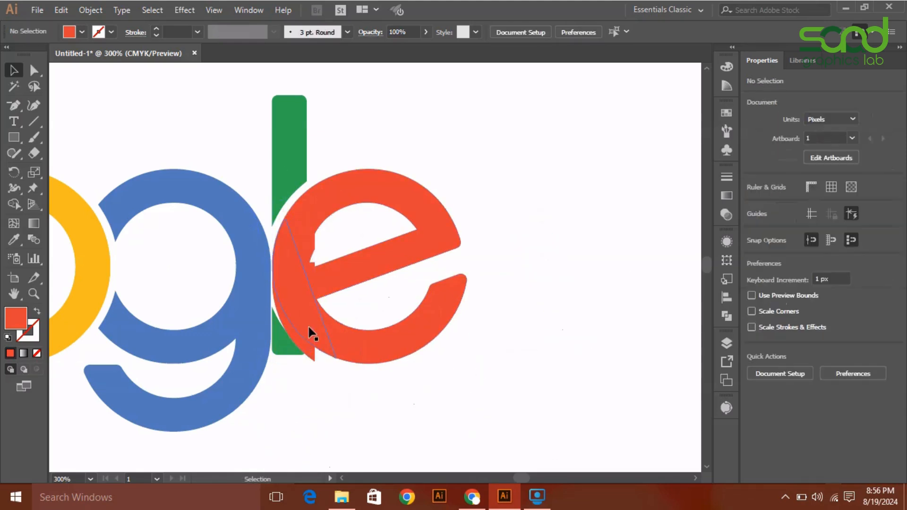
Move the upright overlap piece out of the e and delete it.
{"action": "left_click_drag", "start_coordinate": [313, 269], "coordinate": [571, 266]}
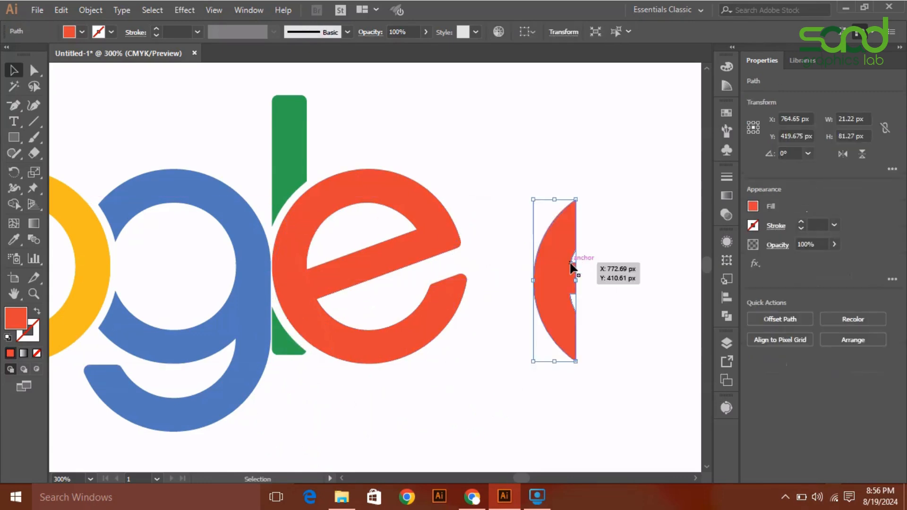
{"action": "key", "text": "Delete"}
{"action": "key", "text": "ctrl+minus"}
{"action": "key", "text": "ctrl+minus"}
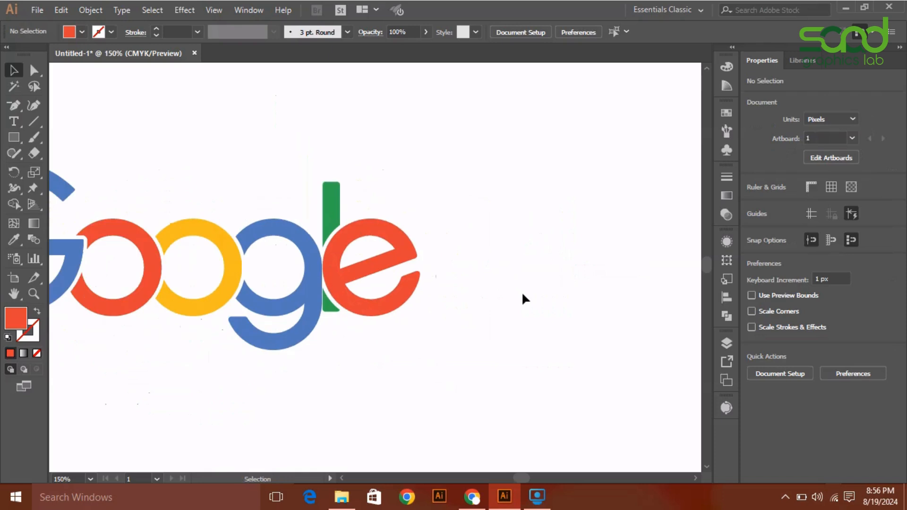
{"action": "key", "text": "h"}
{"action": "left_click_drag", "start_coordinate": [310, 427], "coordinate": [506, 430]}
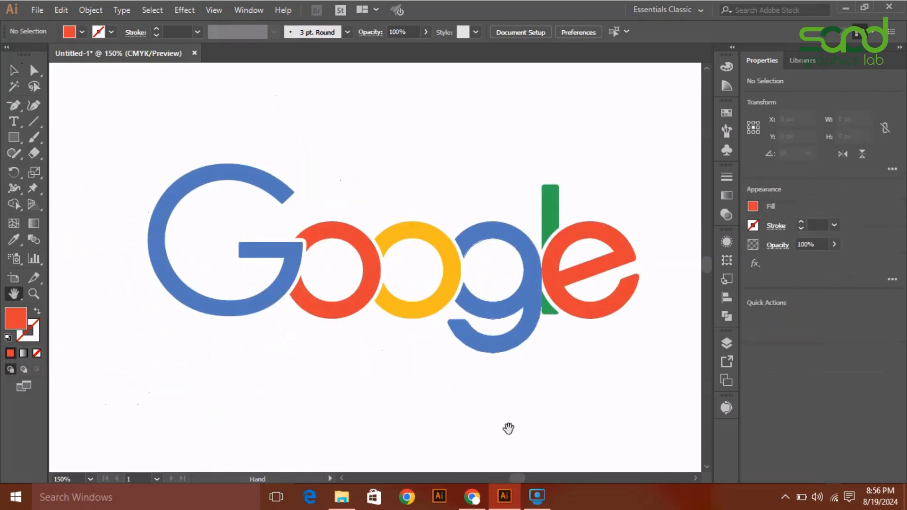